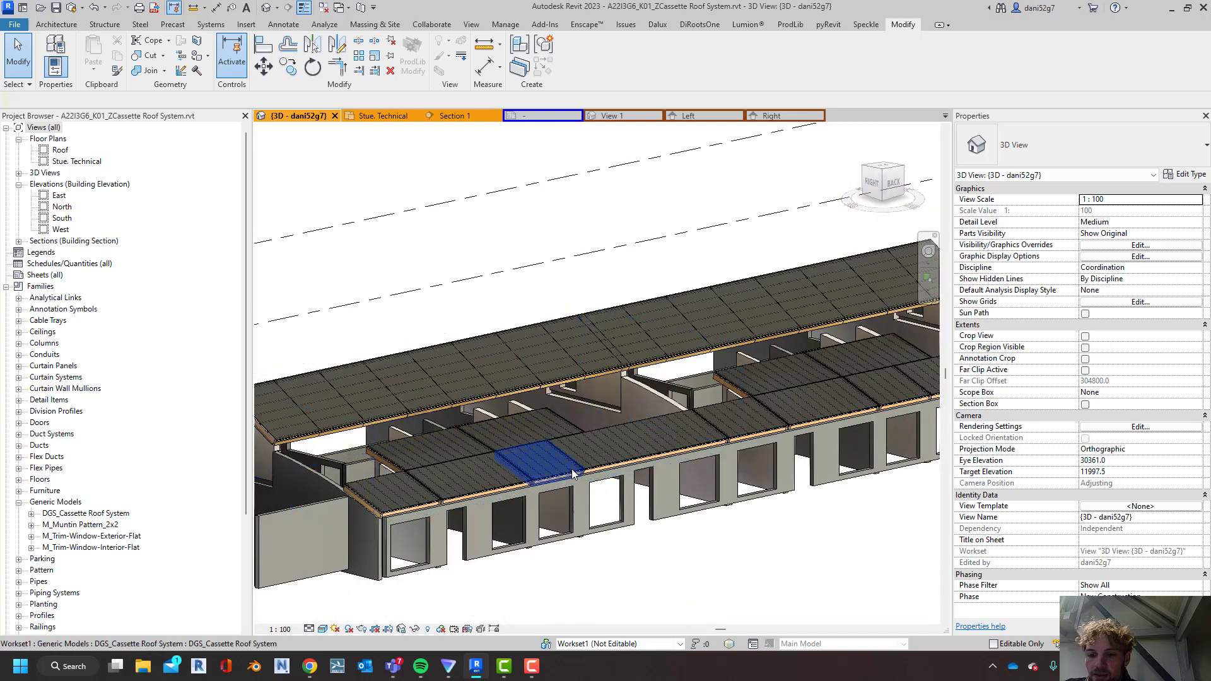
Examine the cassette roof groups and the uncovered bays beyond them in the 3D view
click(574, 474)
key(Escape)
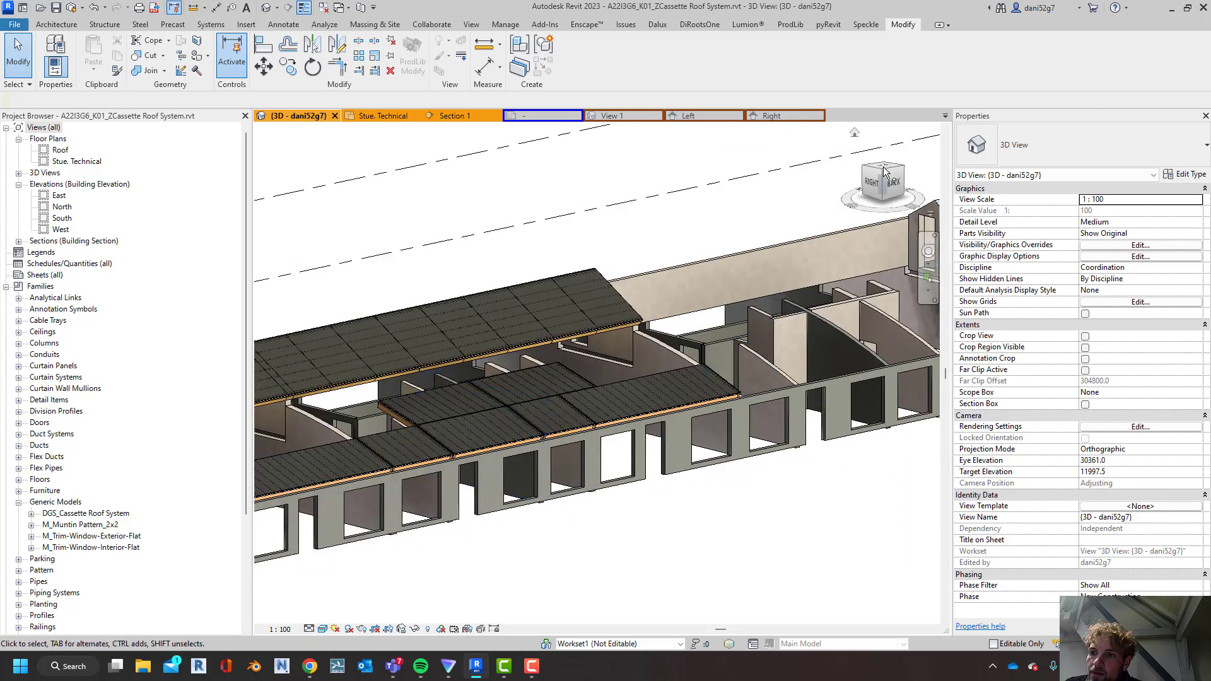
click(689, 399)
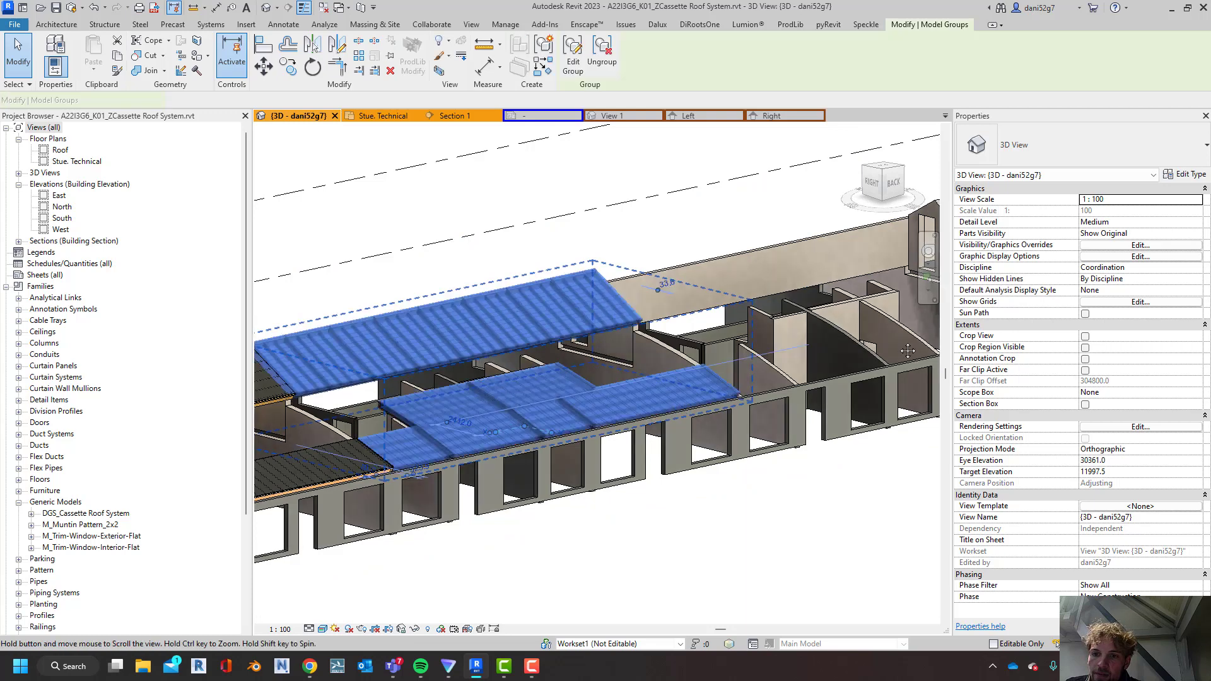
middle_drag(481, 386, 730, 305)
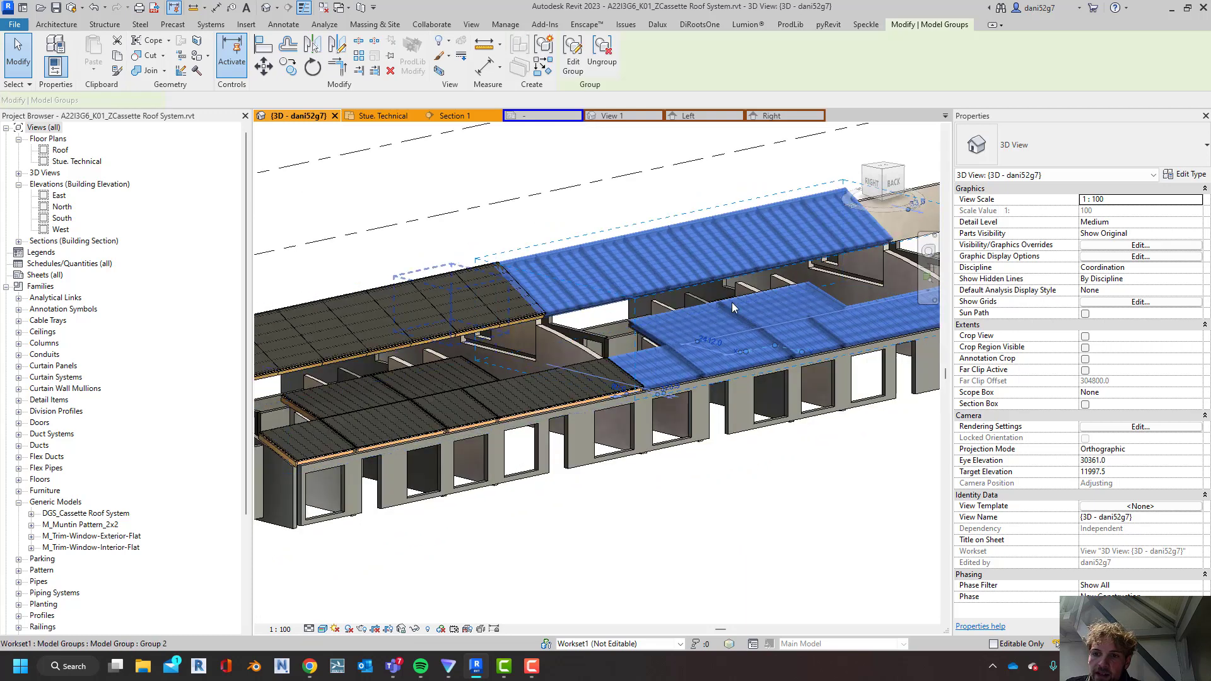
click(531, 409)
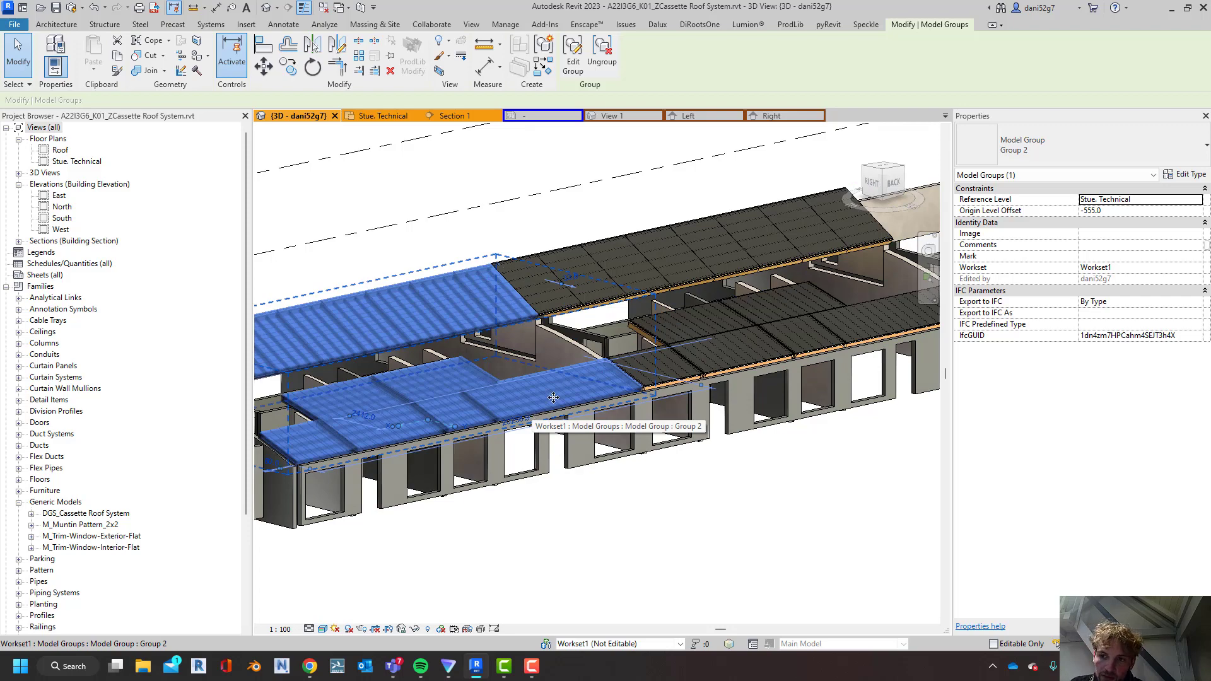
click(618, 470)
middle_drag(618, 467, 290, 581)
shift+middle_drag(669, 423, 566, 464)
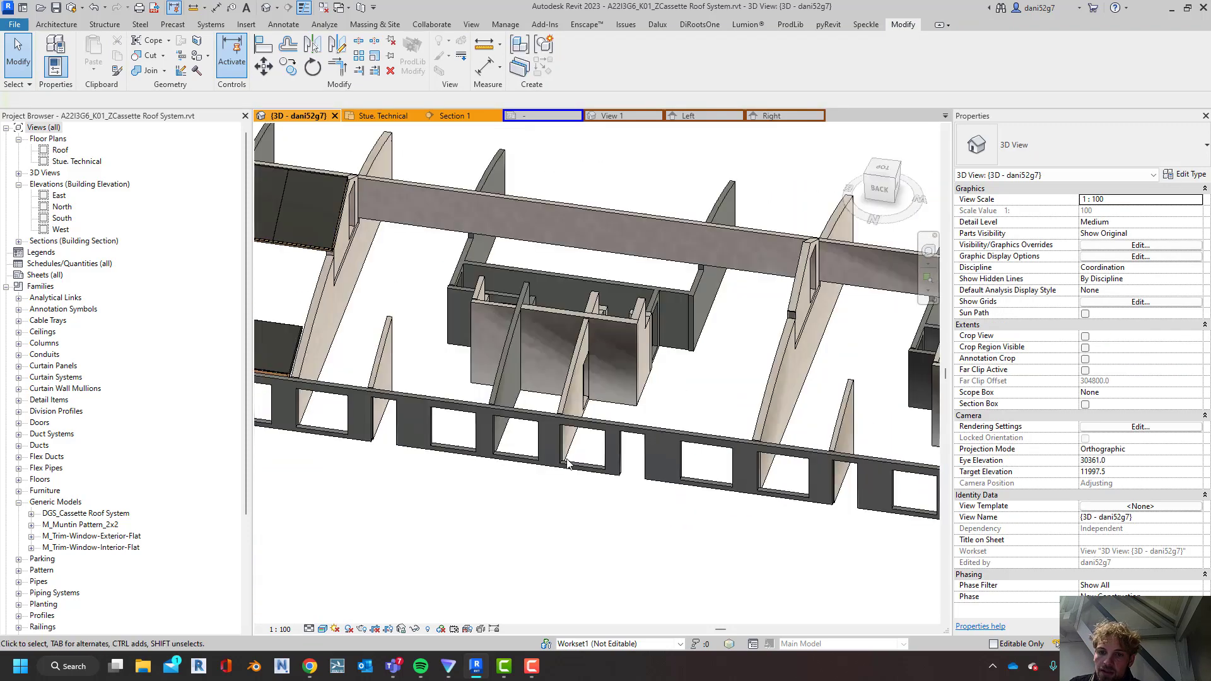
From the top view, ungroup the roof cassette group next to the uncovered bays
click(880, 168)
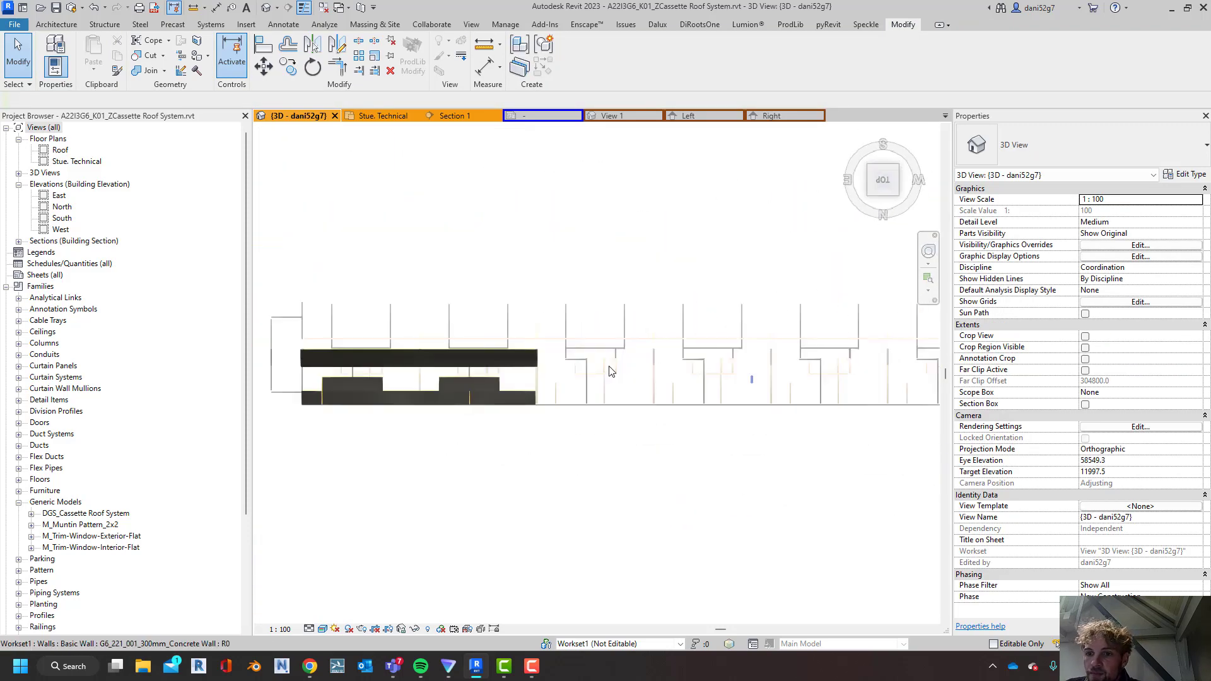
click(623, 300)
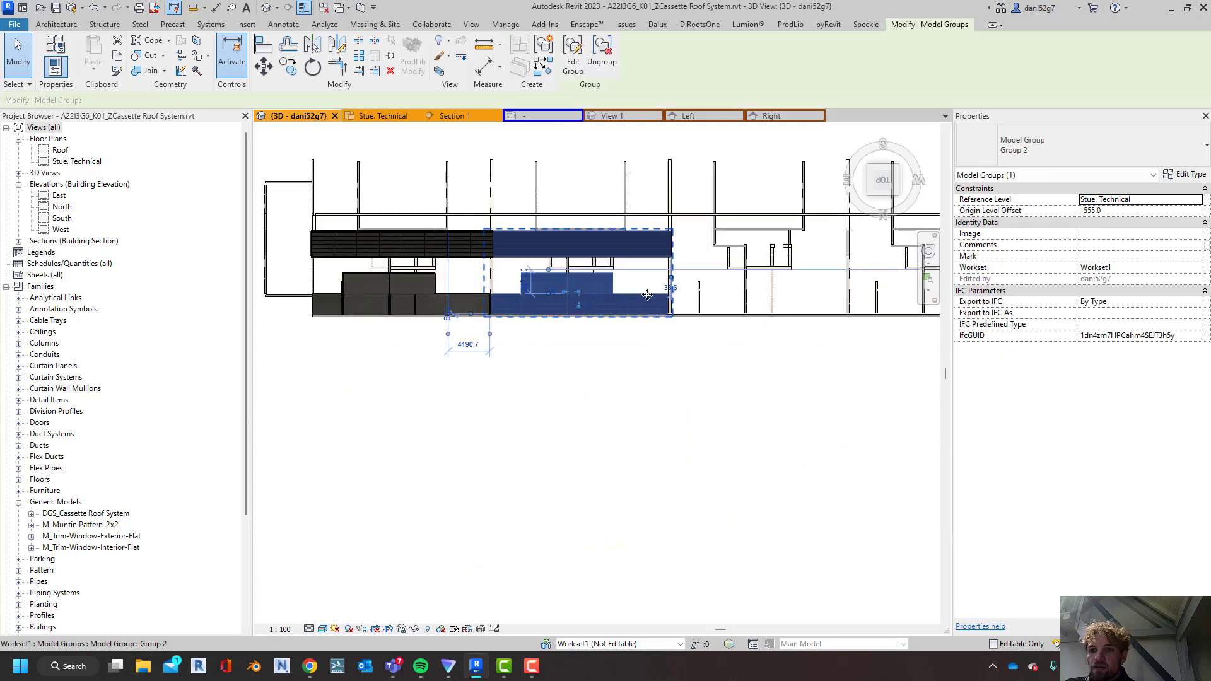
scroll(722, 351, up, 4)
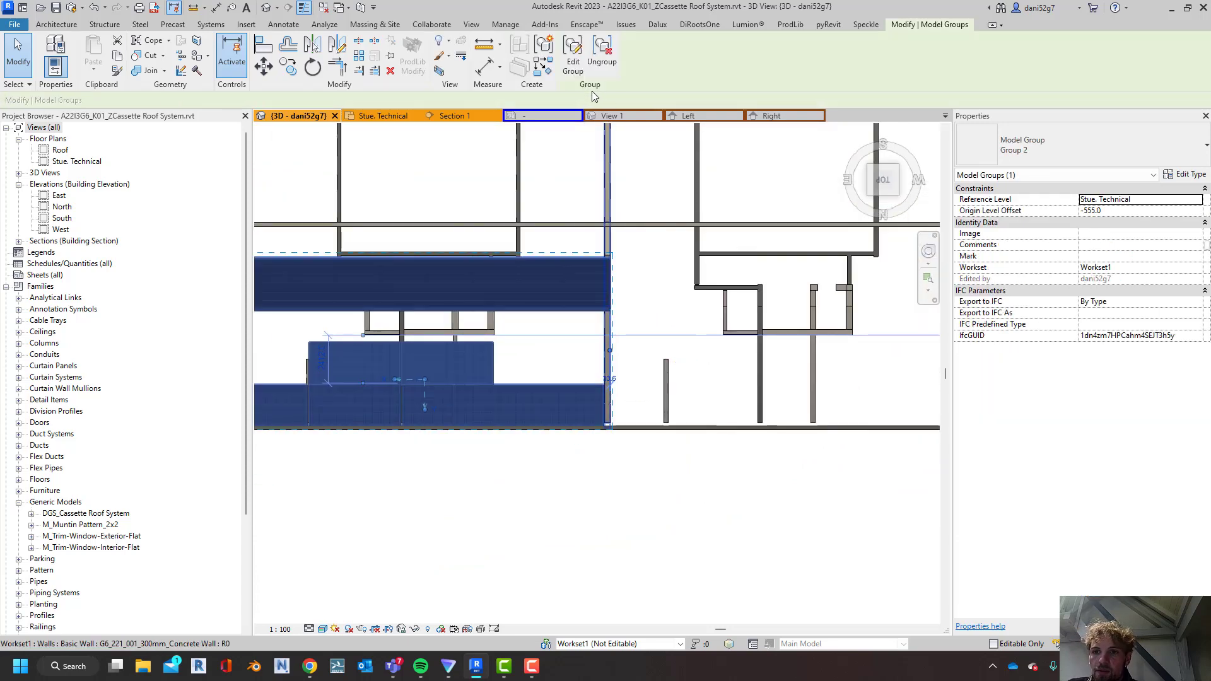
click(601, 62)
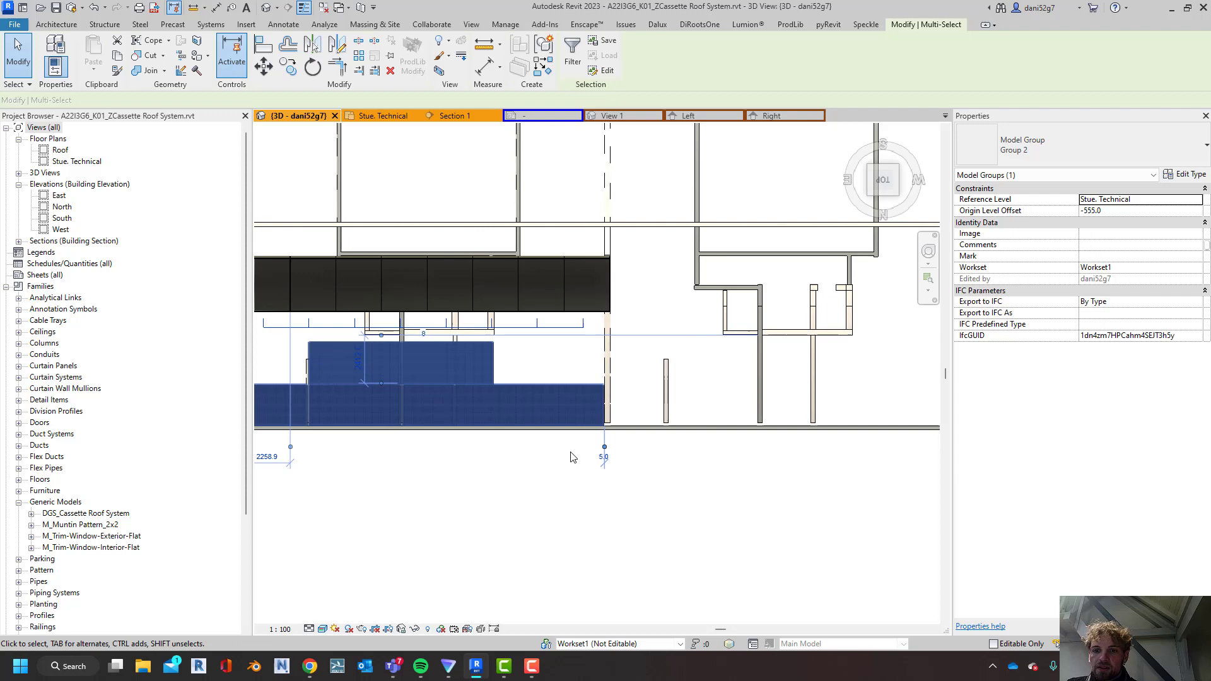
Select the 7600 mm end cassette of the lower roof row and inspect the cassette's eaves connection in Section 1
click(593, 406)
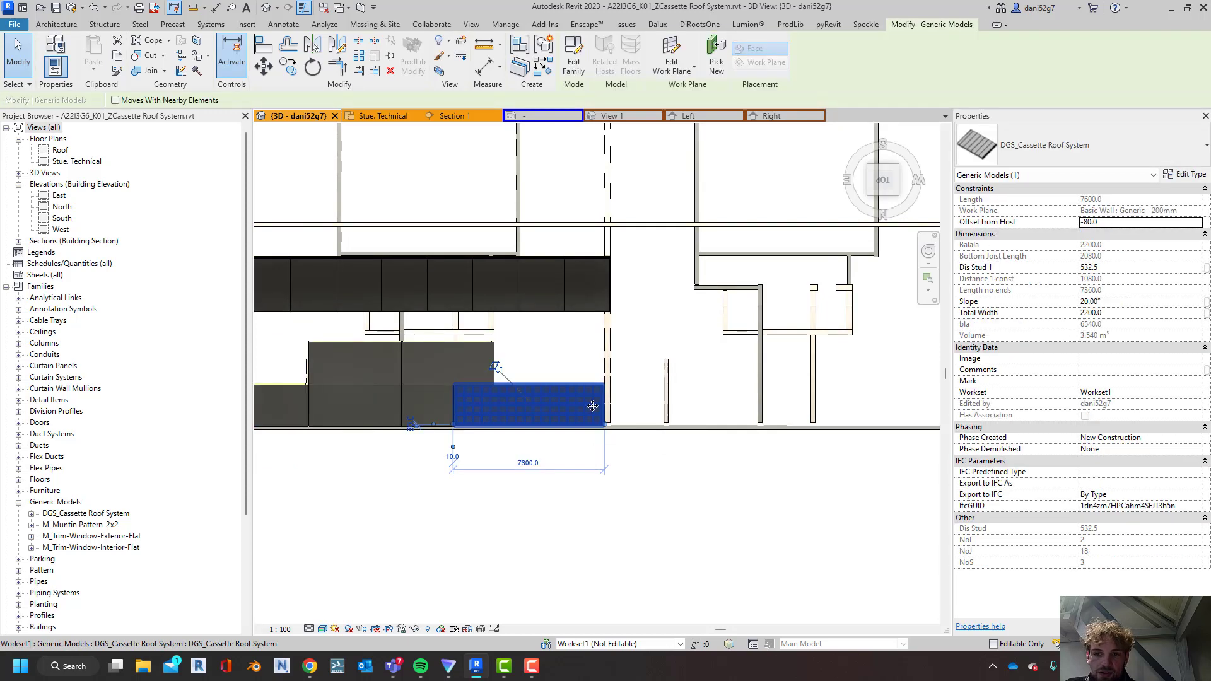
middle_drag(738, 528, 664, 537)
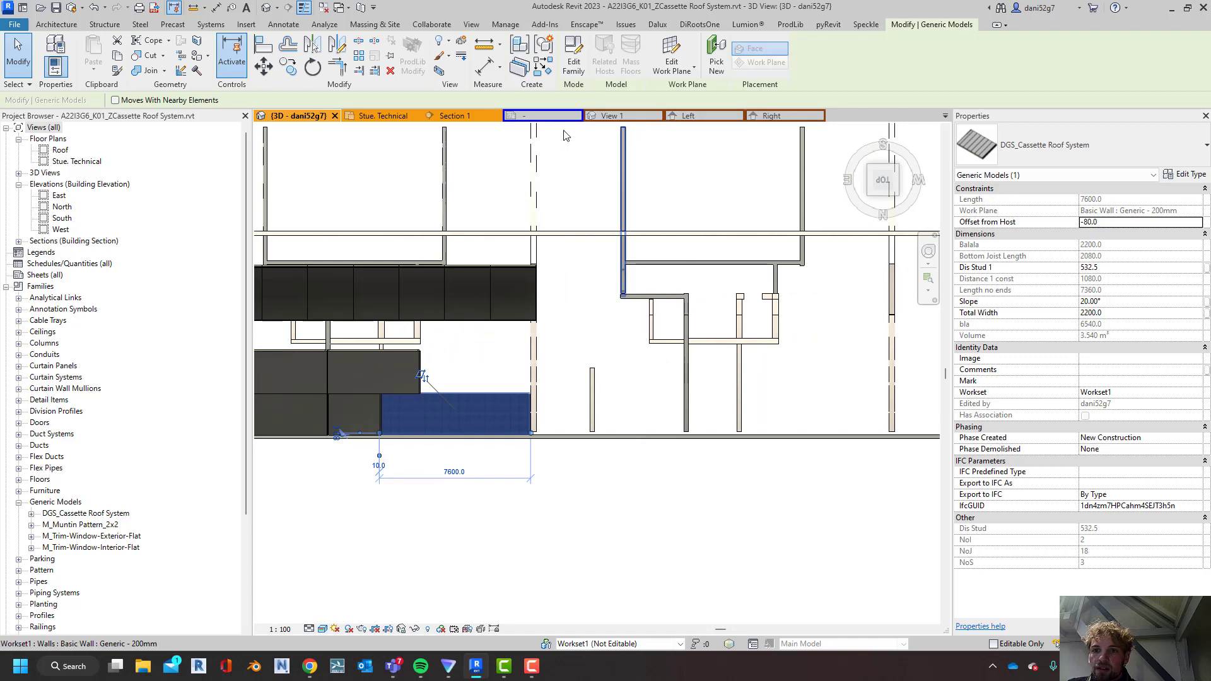
click(464, 116)
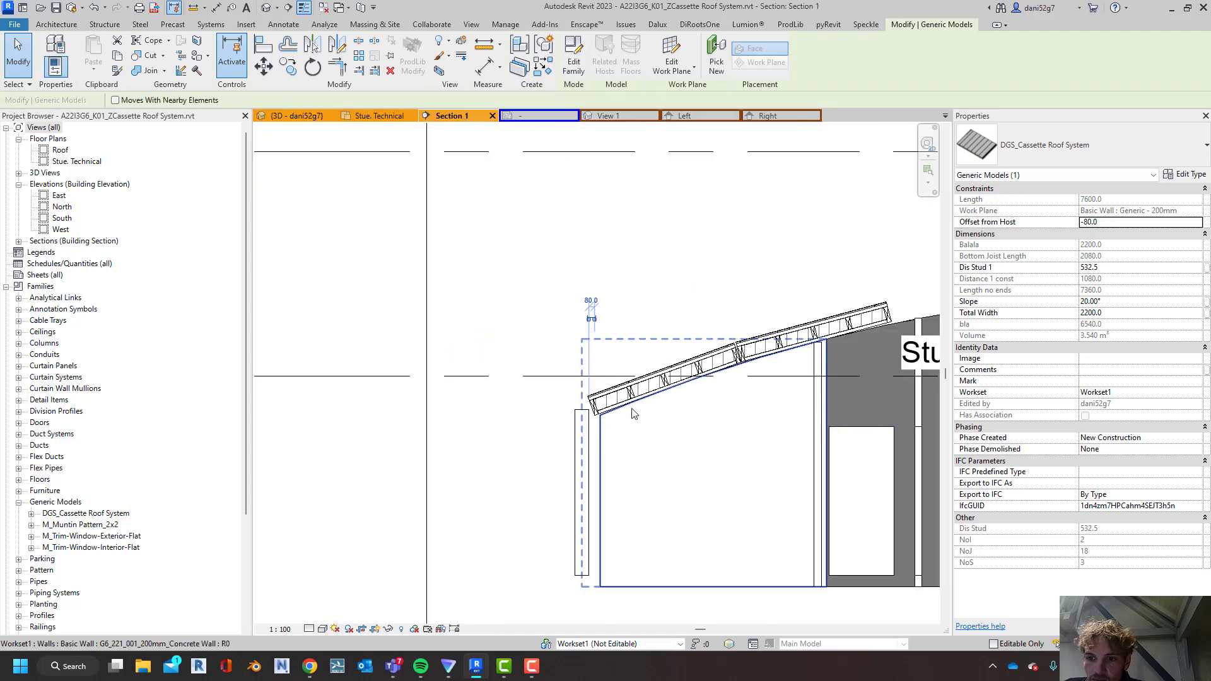
scroll(636, 408, up, 3)
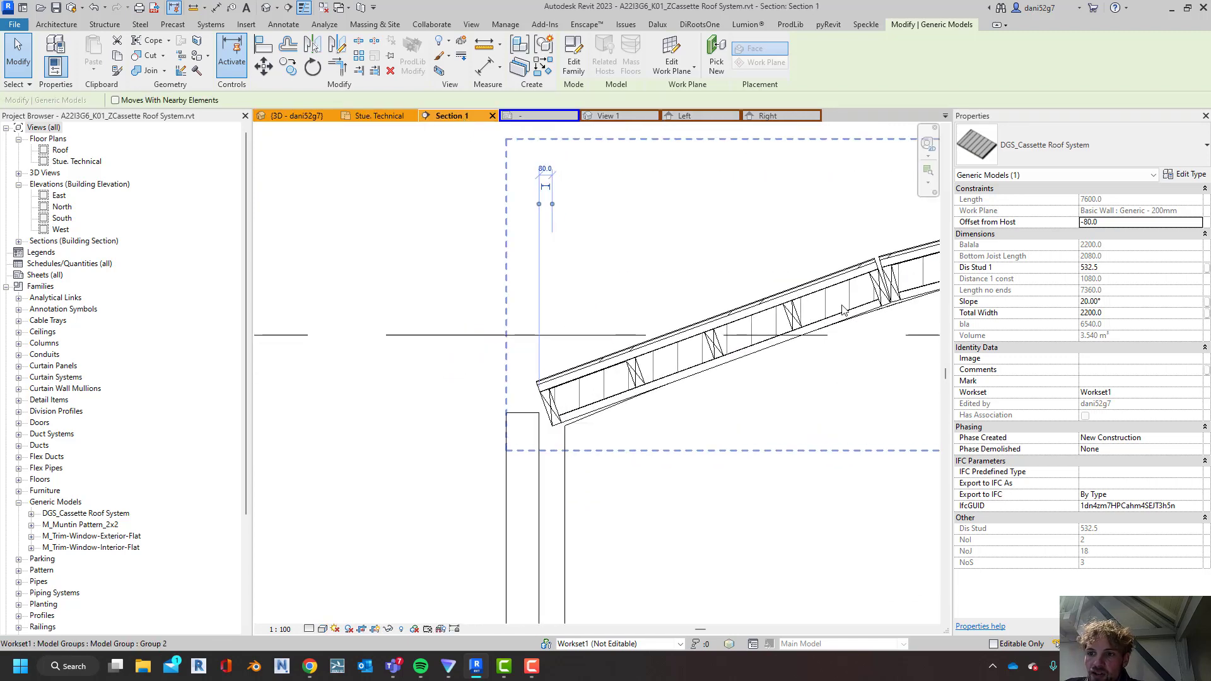
scroll(510, 393, up, 3)
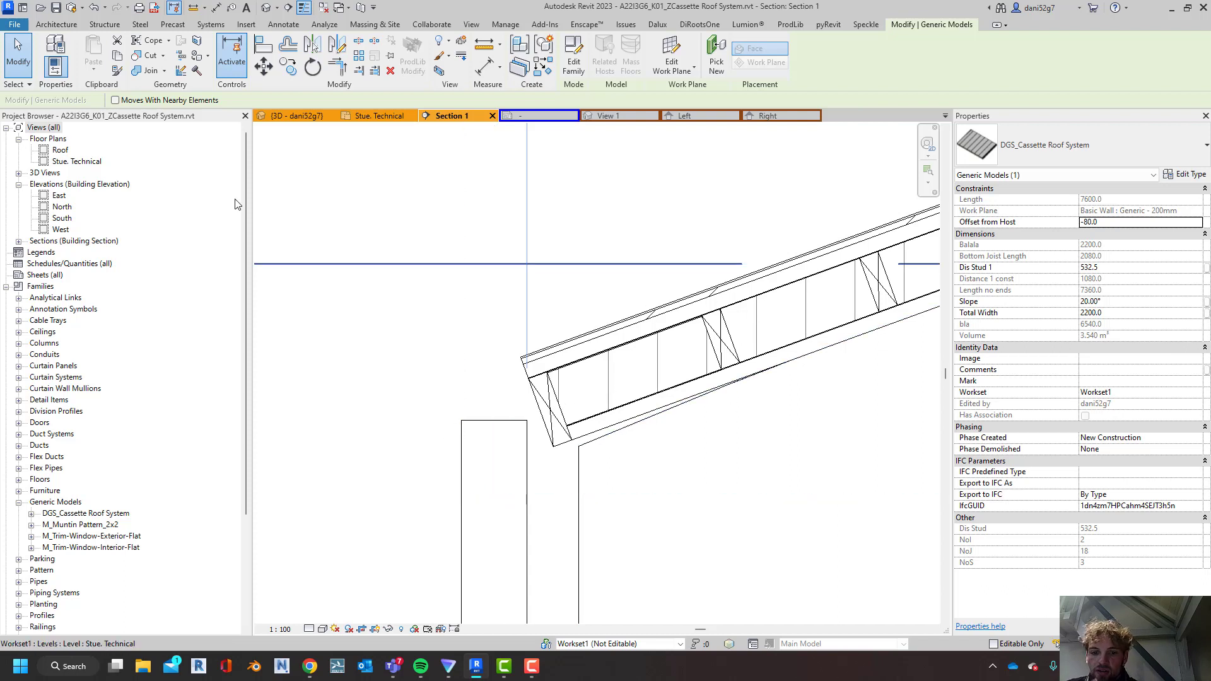
In the Stue. Technical plan, copy the selected roof cassette horizontally into the adjacent empty bay, ending at the concrete wall's centreline
click(376, 116)
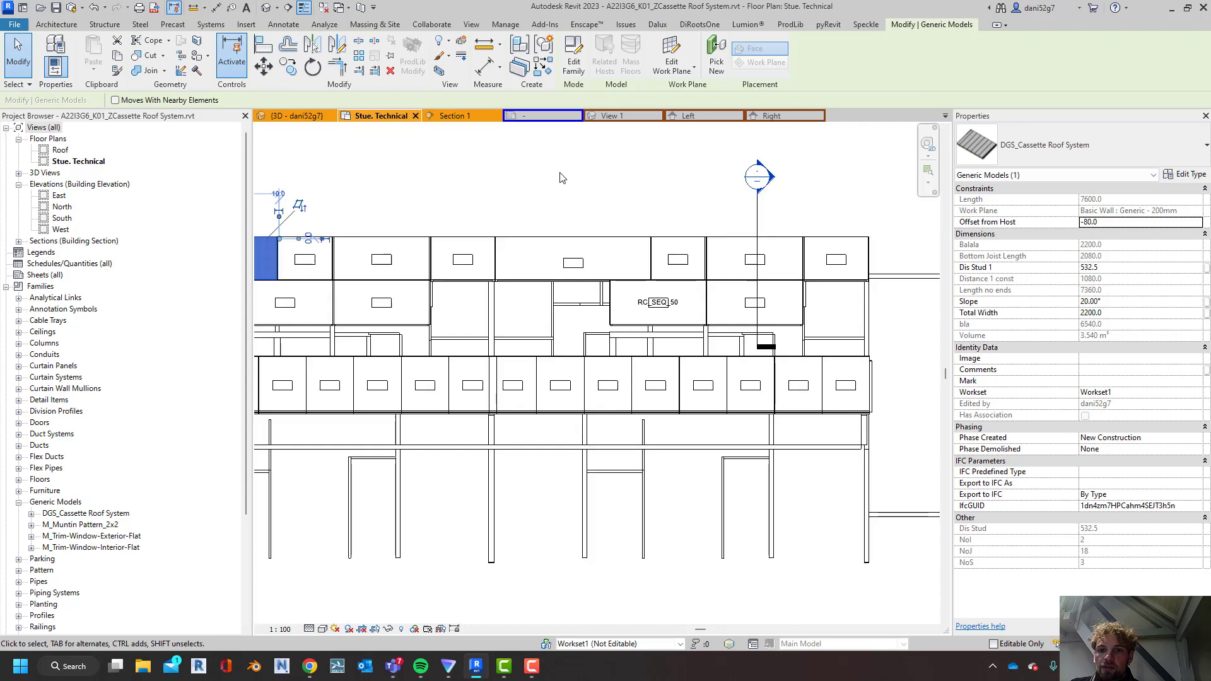
middle_drag(842, 238, 907, 240)
middle_drag(427, 278, 602, 278)
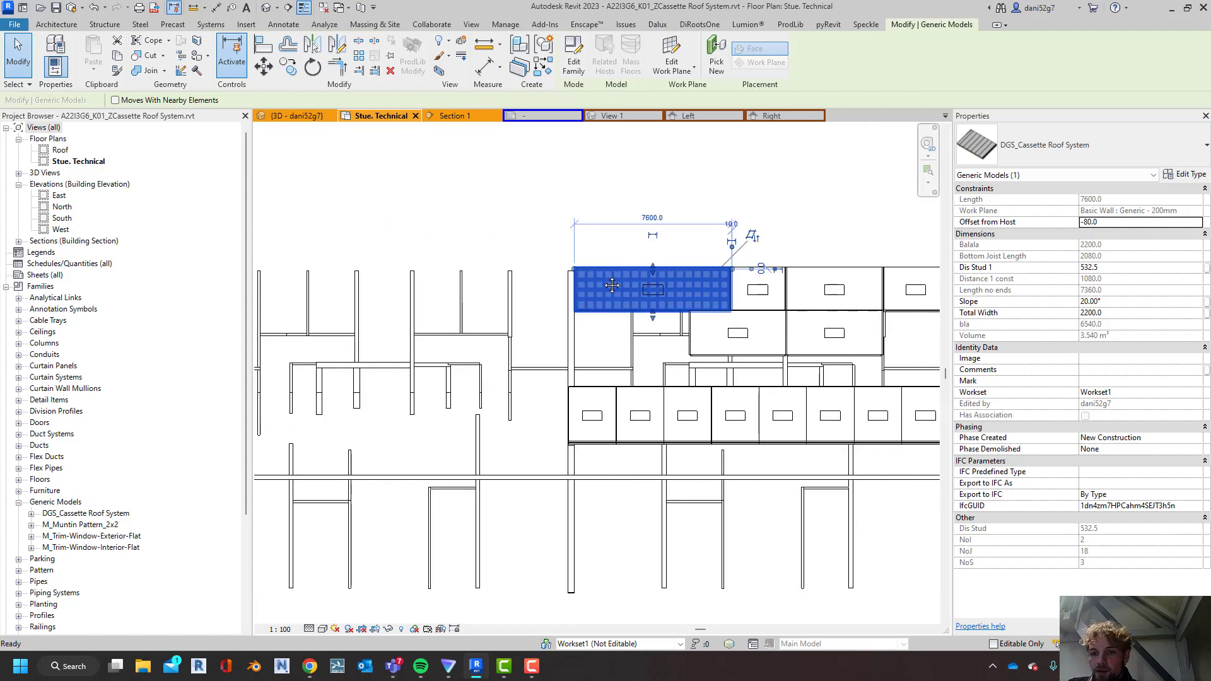
key(c)
key(o)
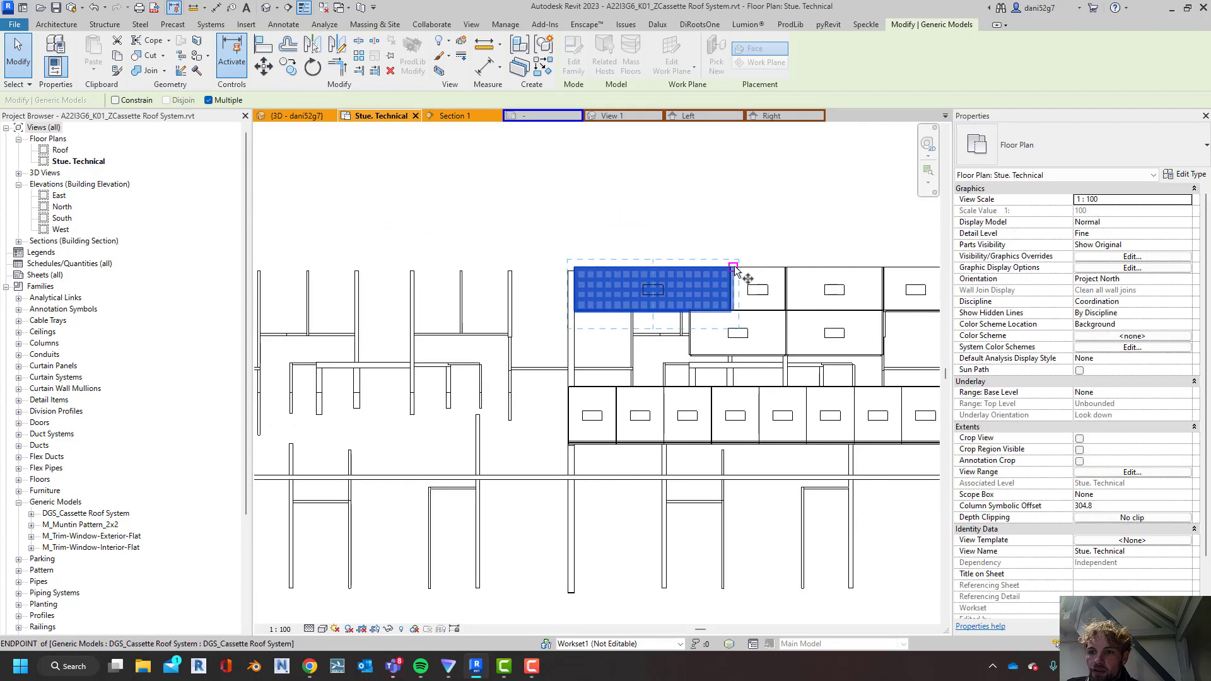
scroll(731, 270, up, 4)
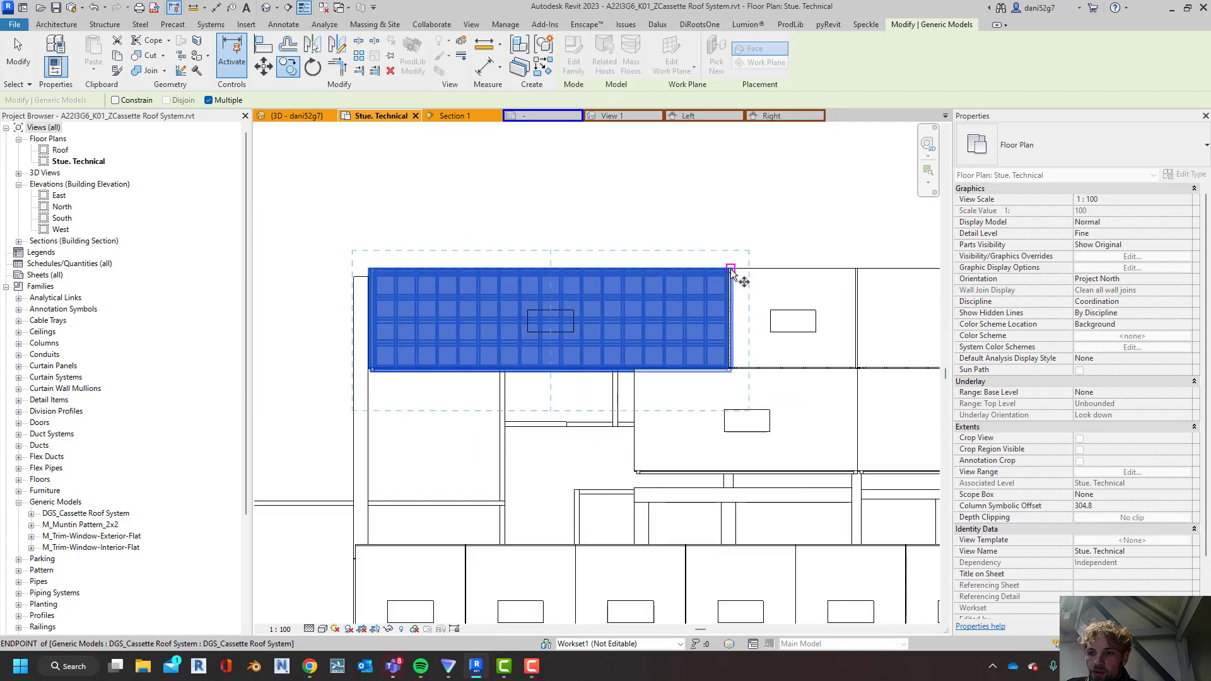
click(359, 269)
key(Escape)
key(Escape)
Stretch the copied cassette to the adjacent 200 mm wall's centreline for a 7710 mm length, and widen it to about 2386.5 mm
middle_drag(427, 268, 840, 234)
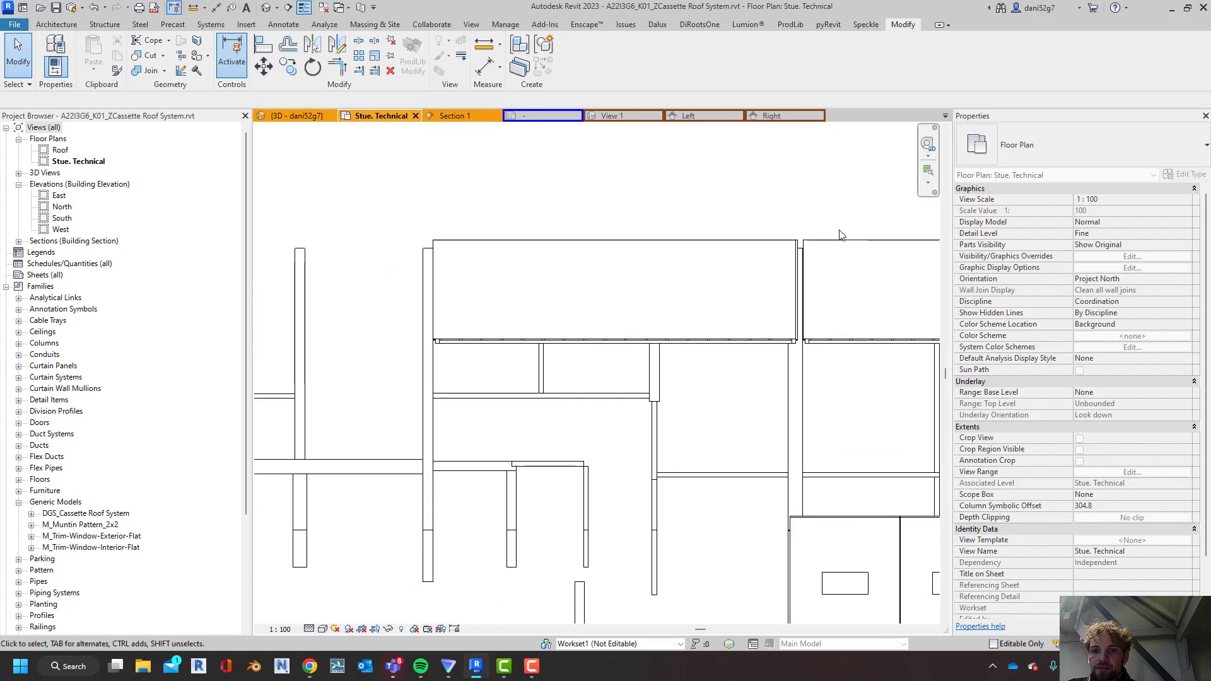
click(712, 302)
key(Escape)
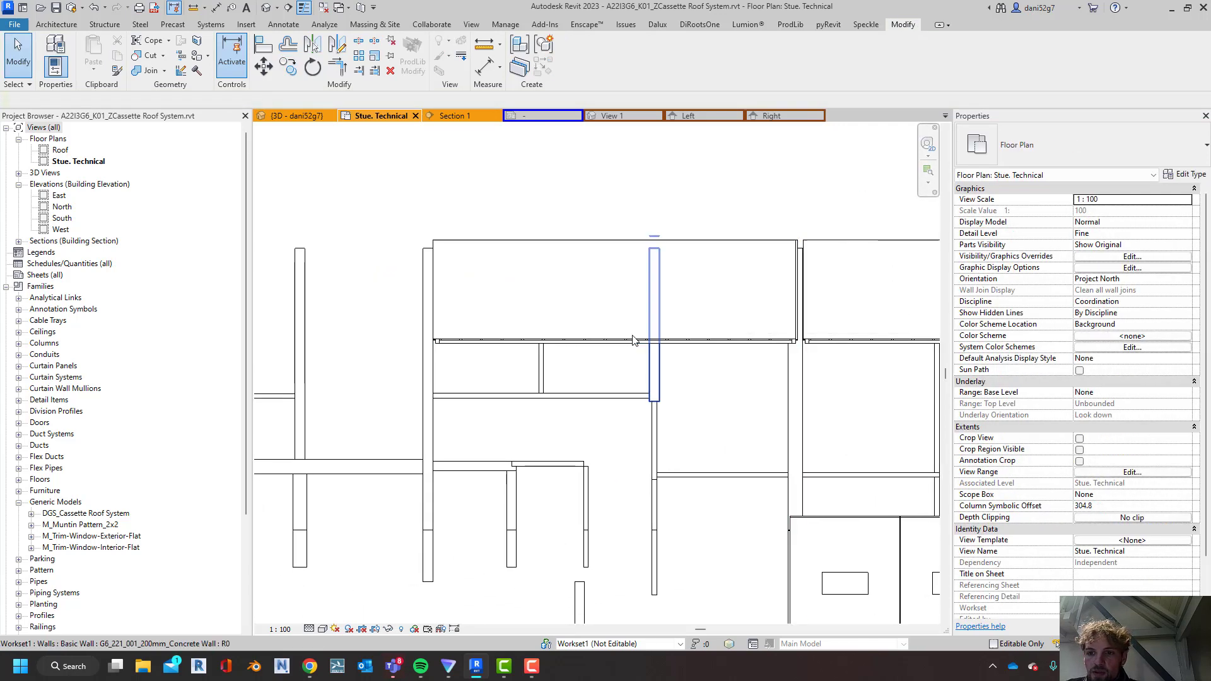
click(633, 338)
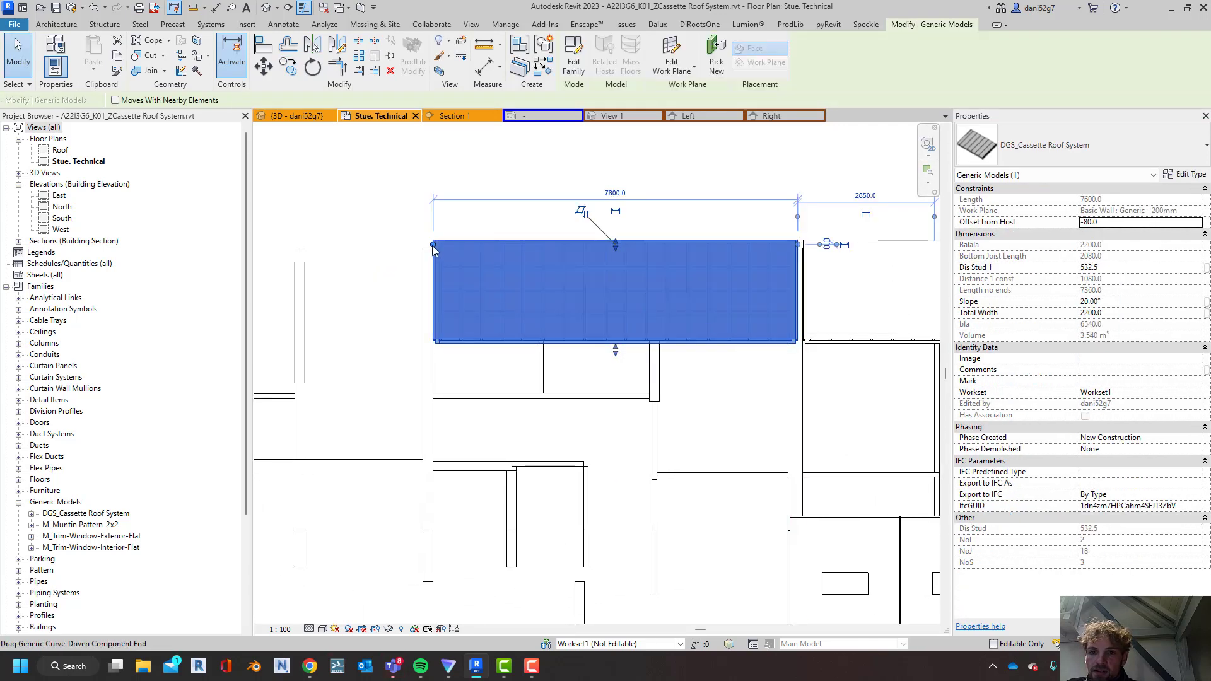
scroll(433, 249, up, 7)
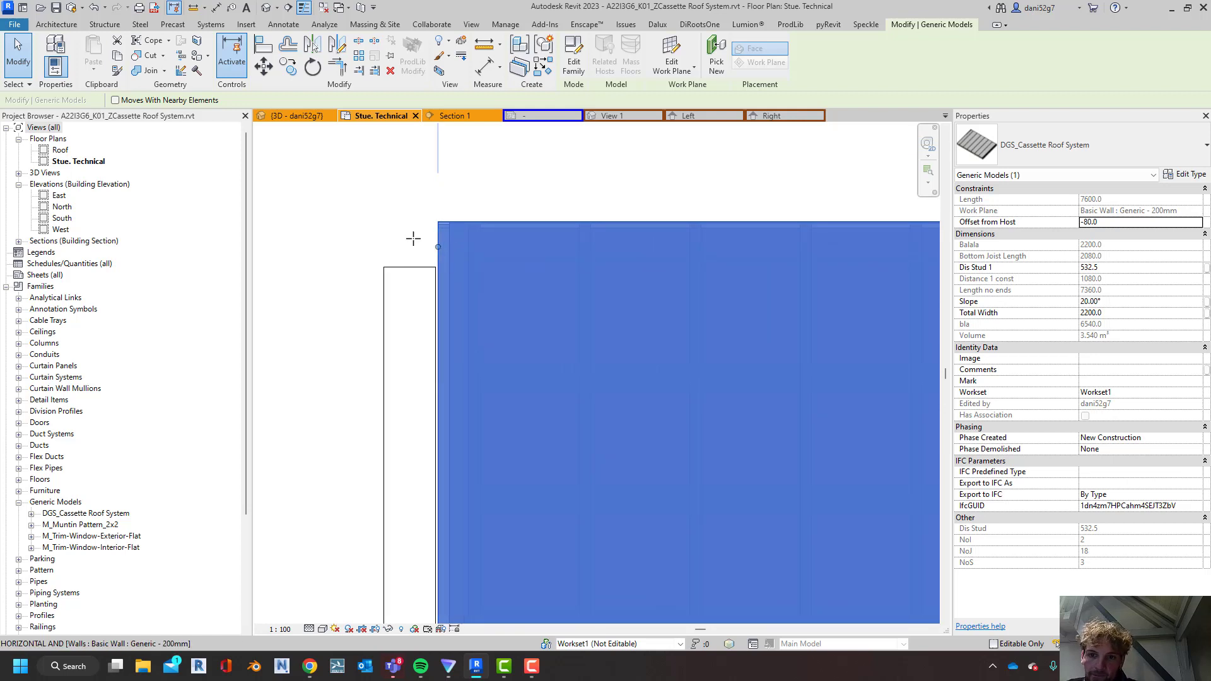
scroll(469, 268, down, 3)
middle_drag(638, 331, 465, 235)
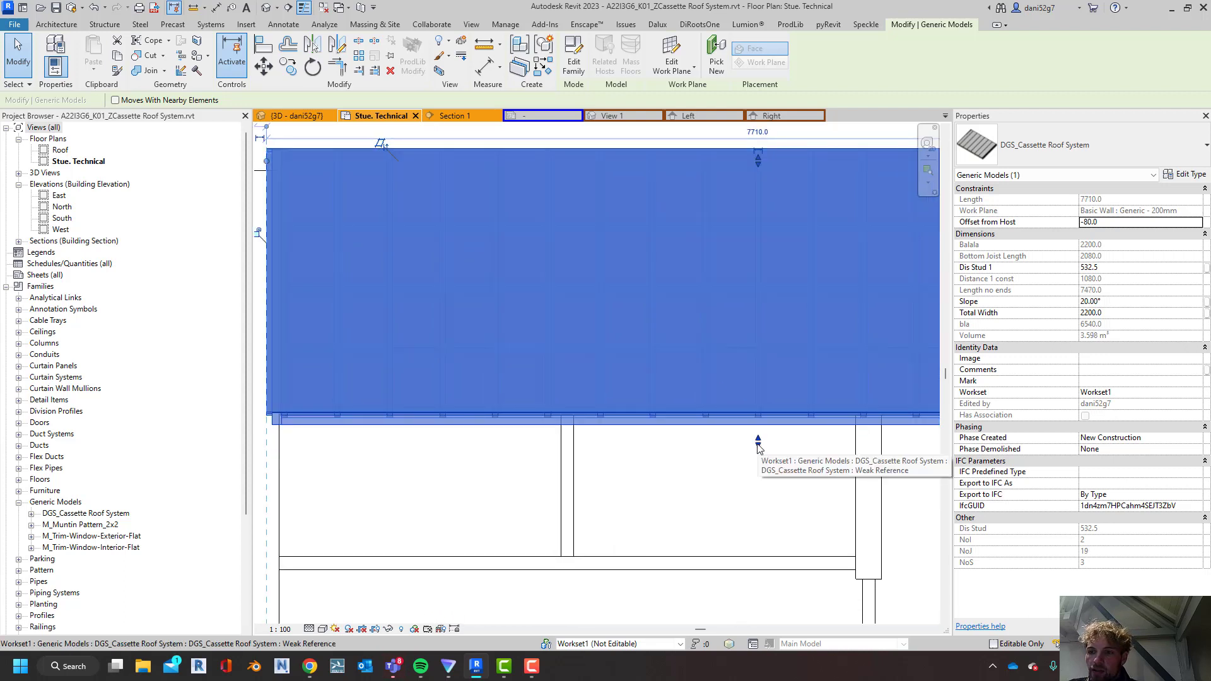
mouse_move(758, 442)
mouse_down()
mouse_move(758, 461)
mouse_move(769, 460)
mouse_up()
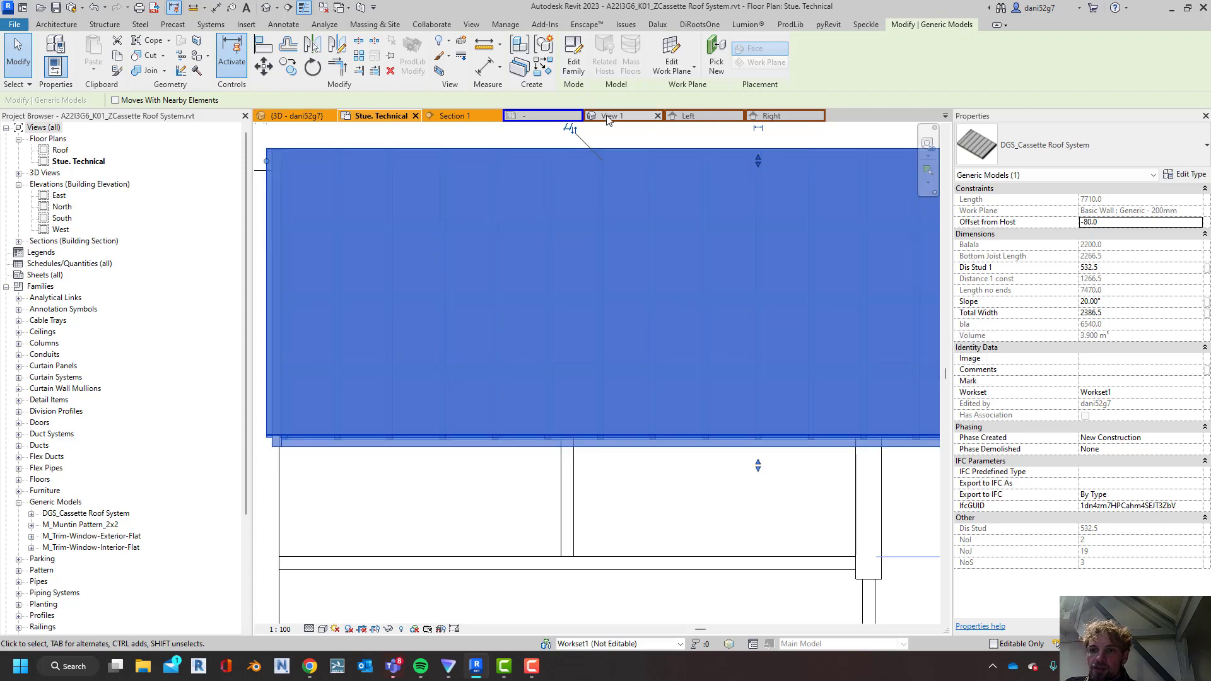
In Section 1, select only the lowest roof cassette at the eaves and set its slope to 22°
click(451, 116)
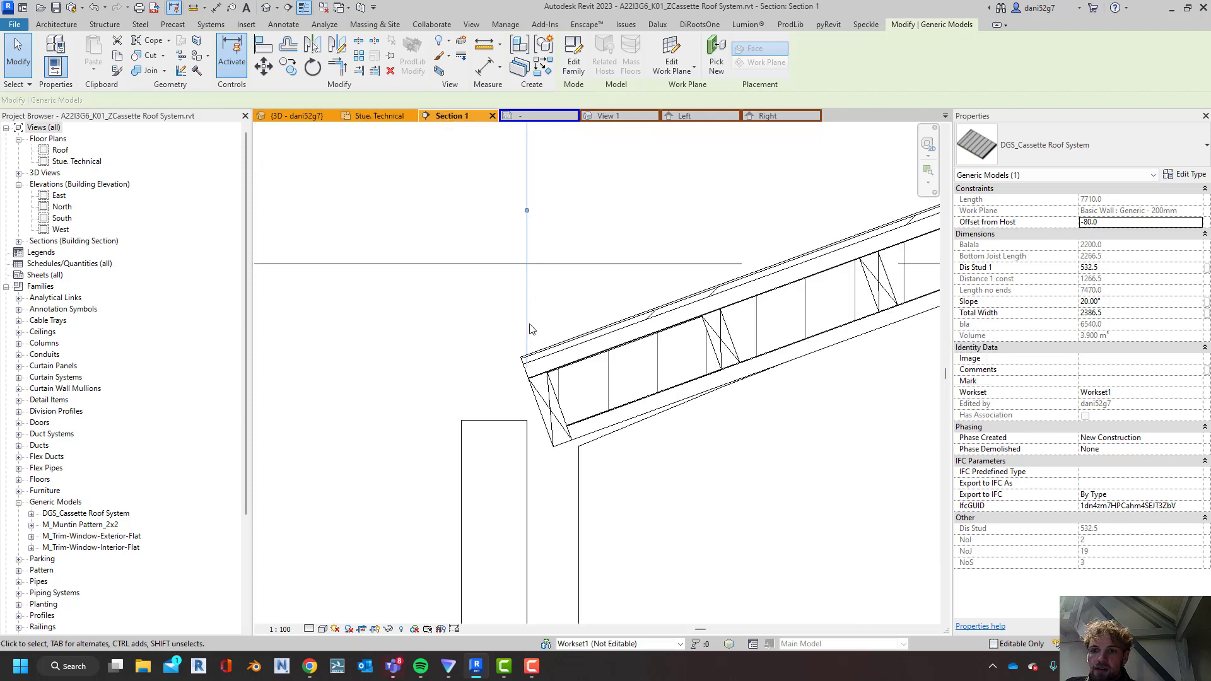
click(612, 348)
key(Tab)
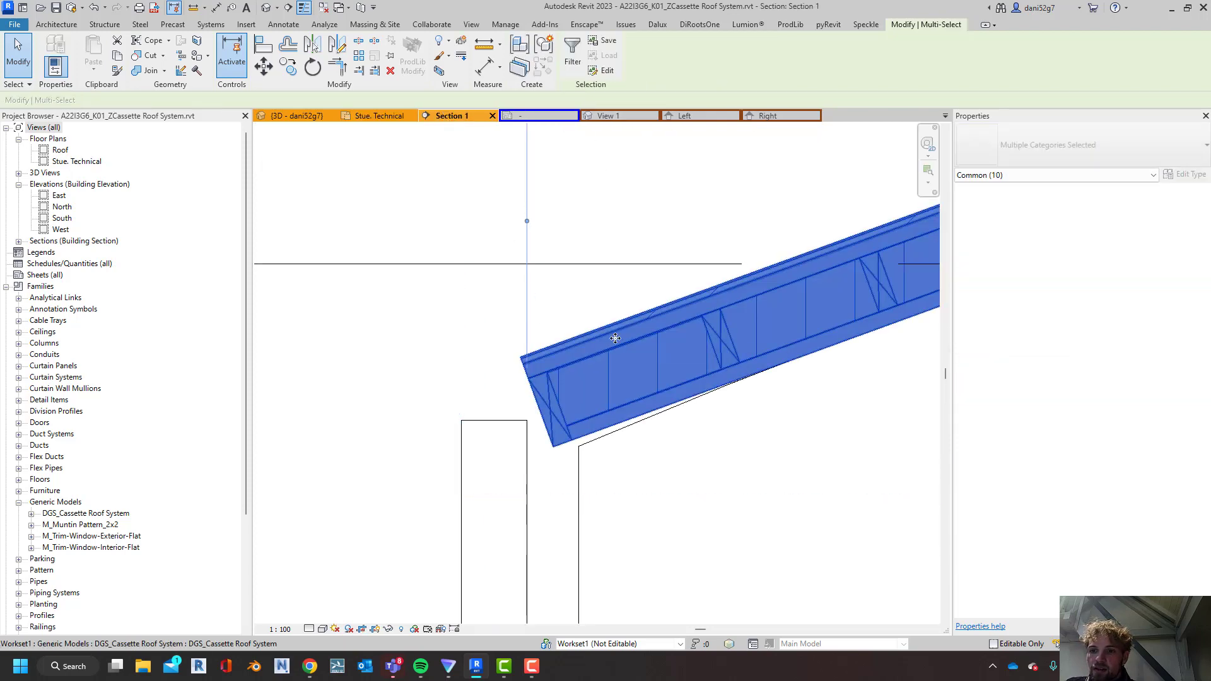
click(612, 349)
click(1135, 306)
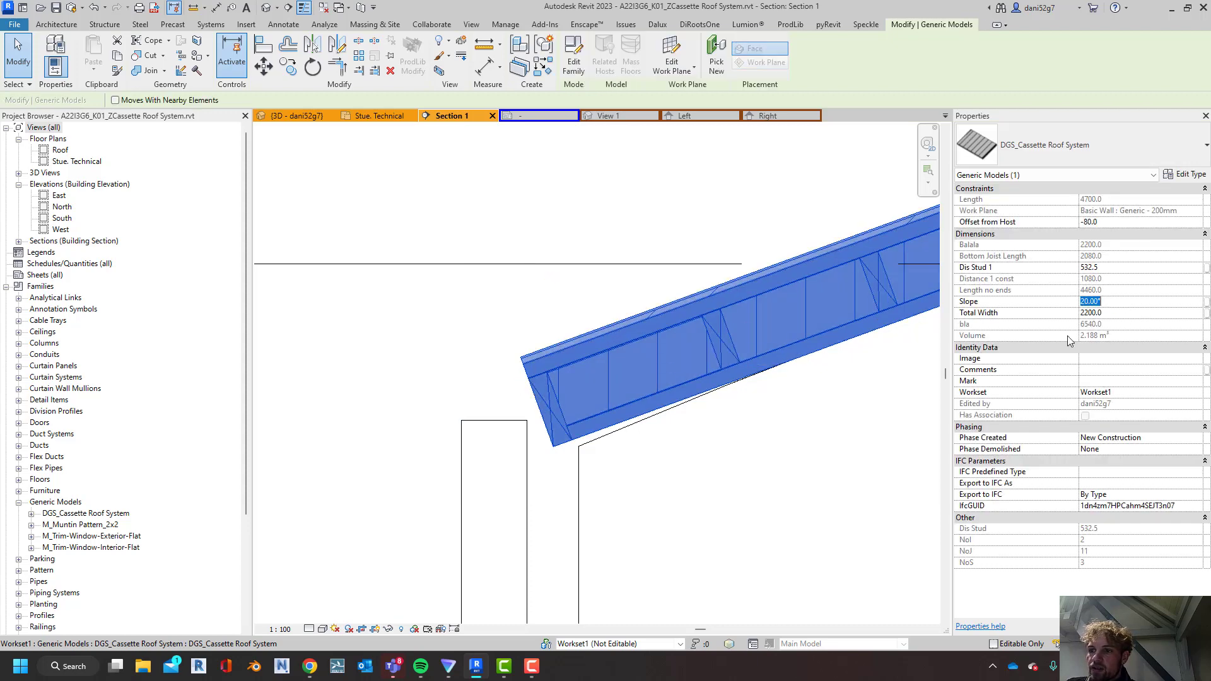
scroll(797, 443, down, 2)
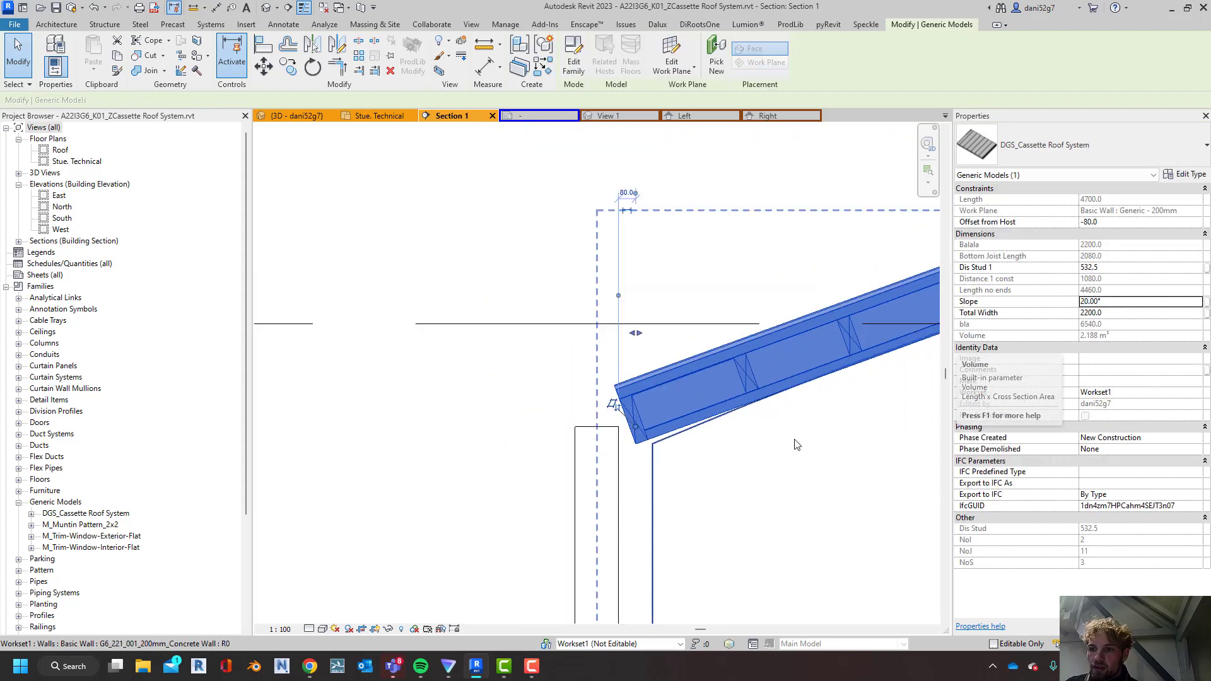
middle_drag(795, 444, 547, 427)
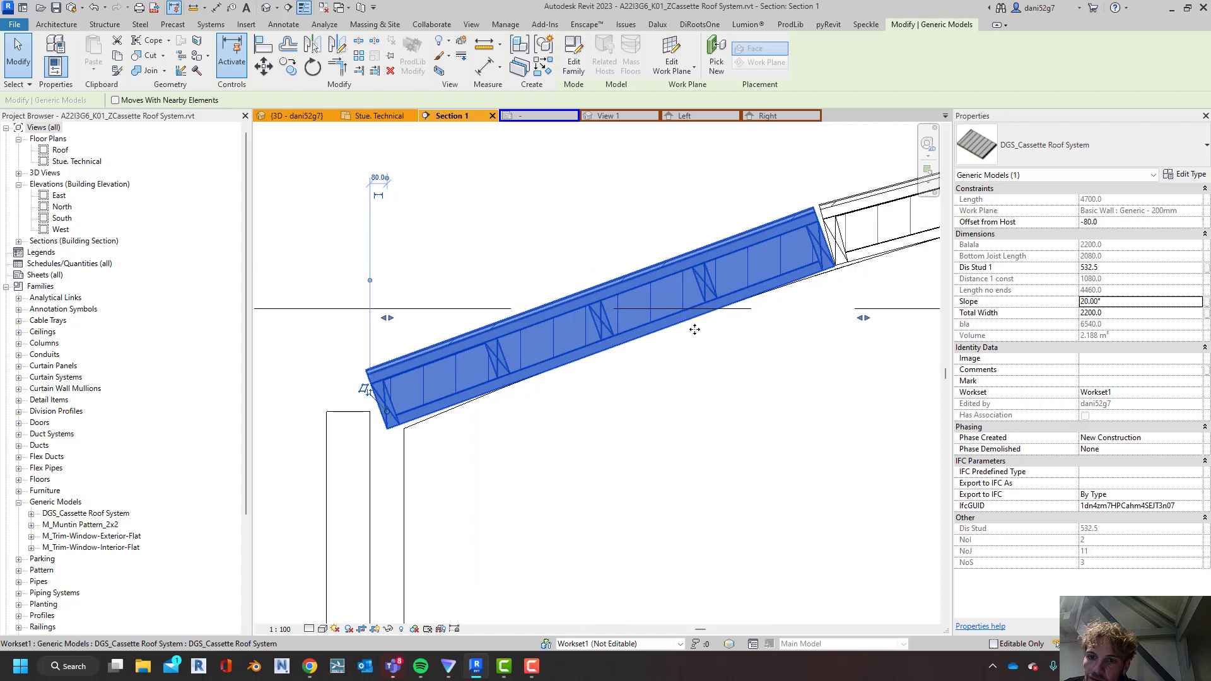
click(1117, 304)
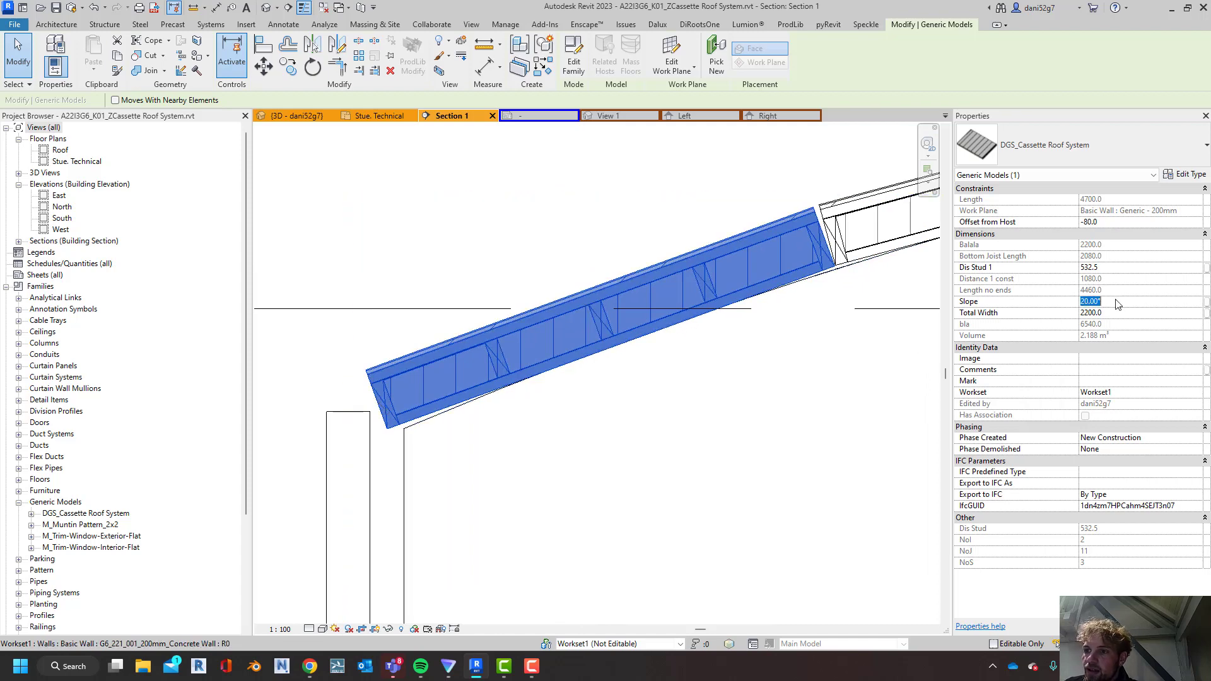
text(22)
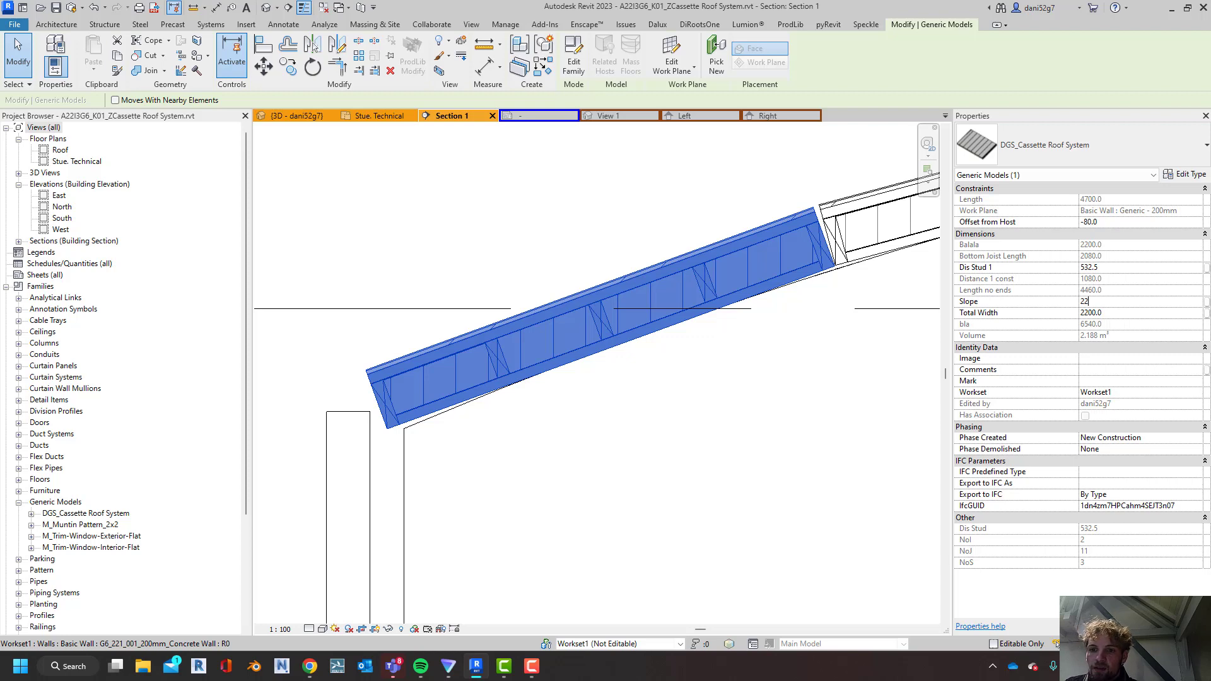
key(Return)
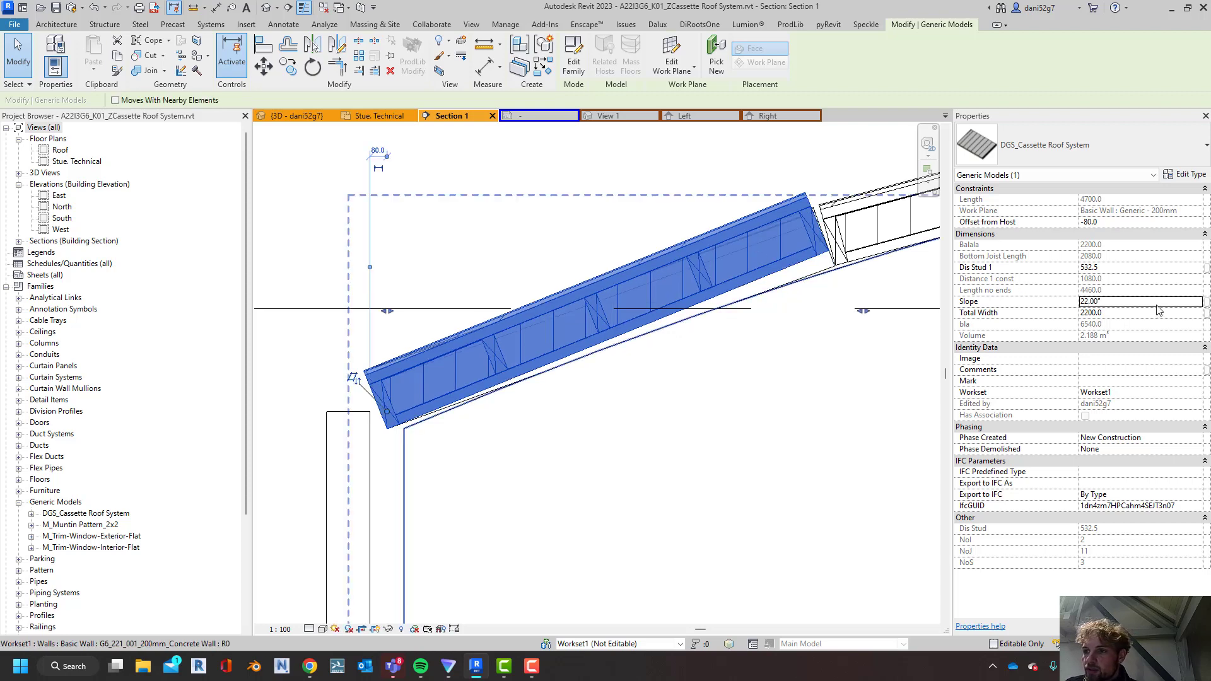
Set the selected eaves cassette's slope back to 20°
click(1155, 306)
text(20)
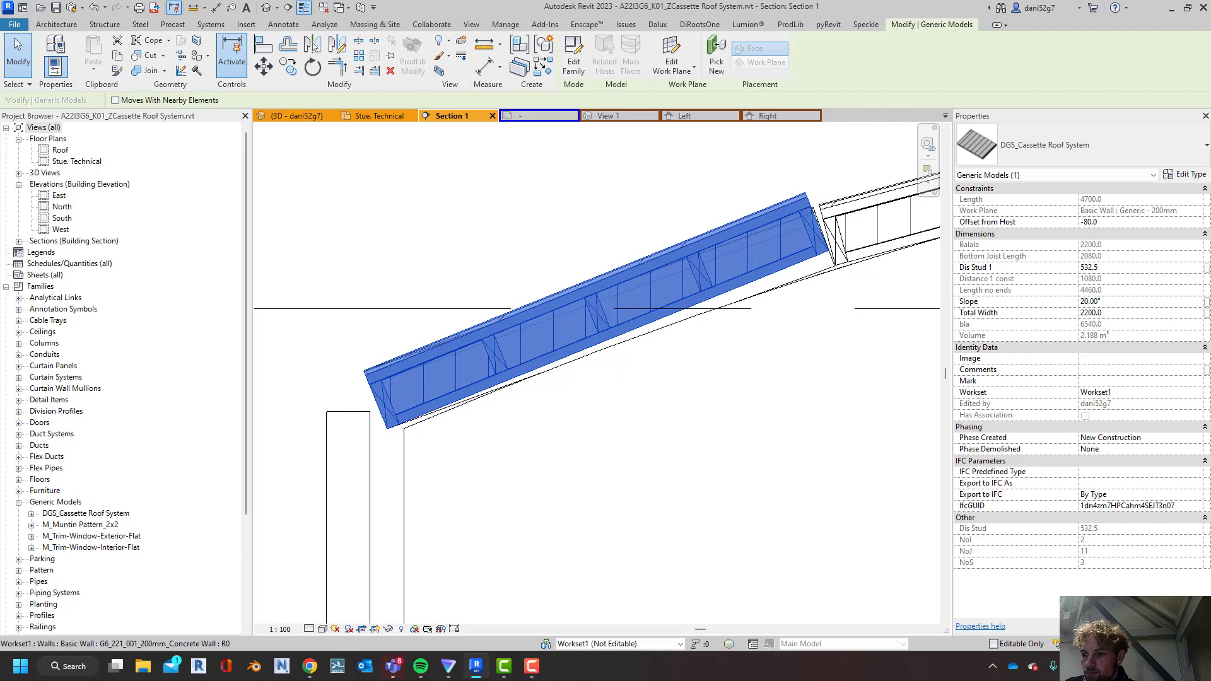
scroll(789, 231, down, 2)
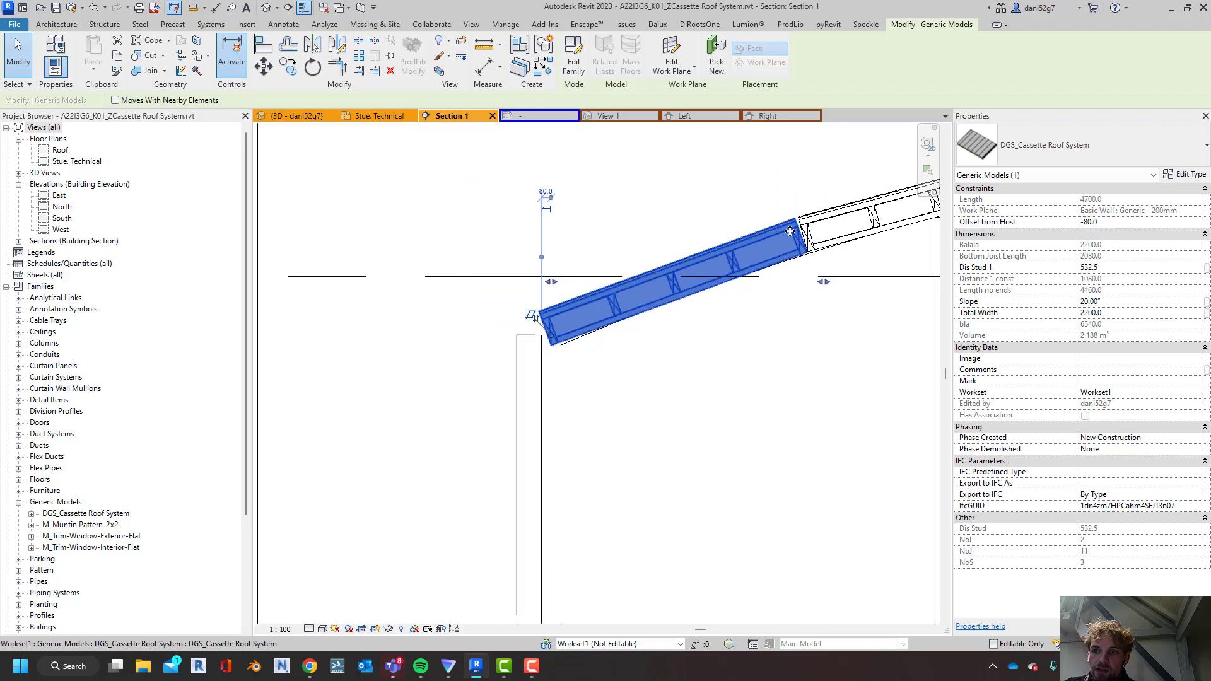
middle_drag(790, 231, 710, 240)
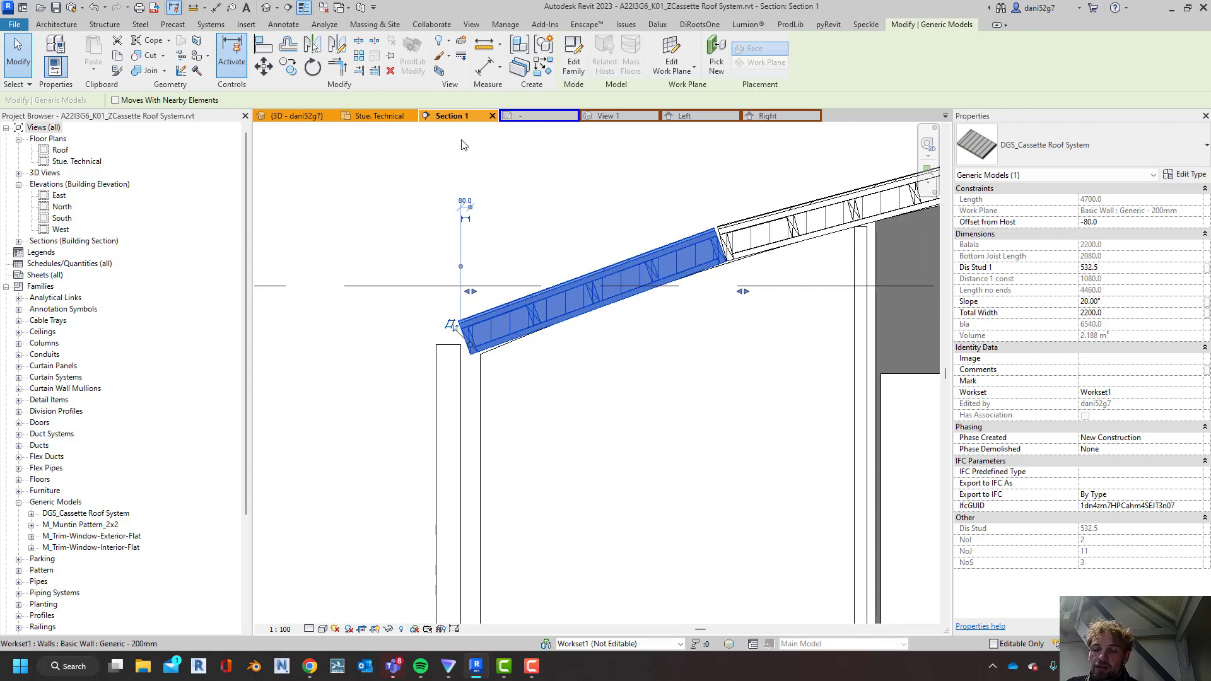
Duplicate the selected eaves cassette's family type under the name DGS_Cassette Roof System 350mm
scroll(522, 324, down, 1)
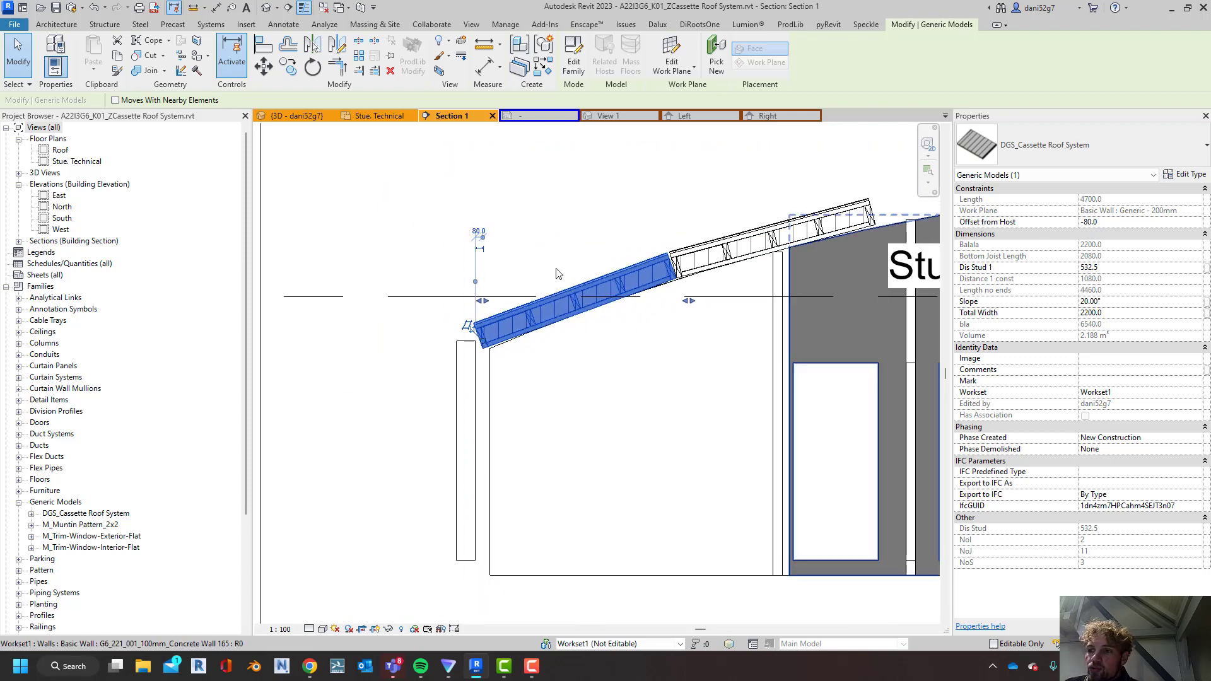
scroll(441, 378, up, 5)
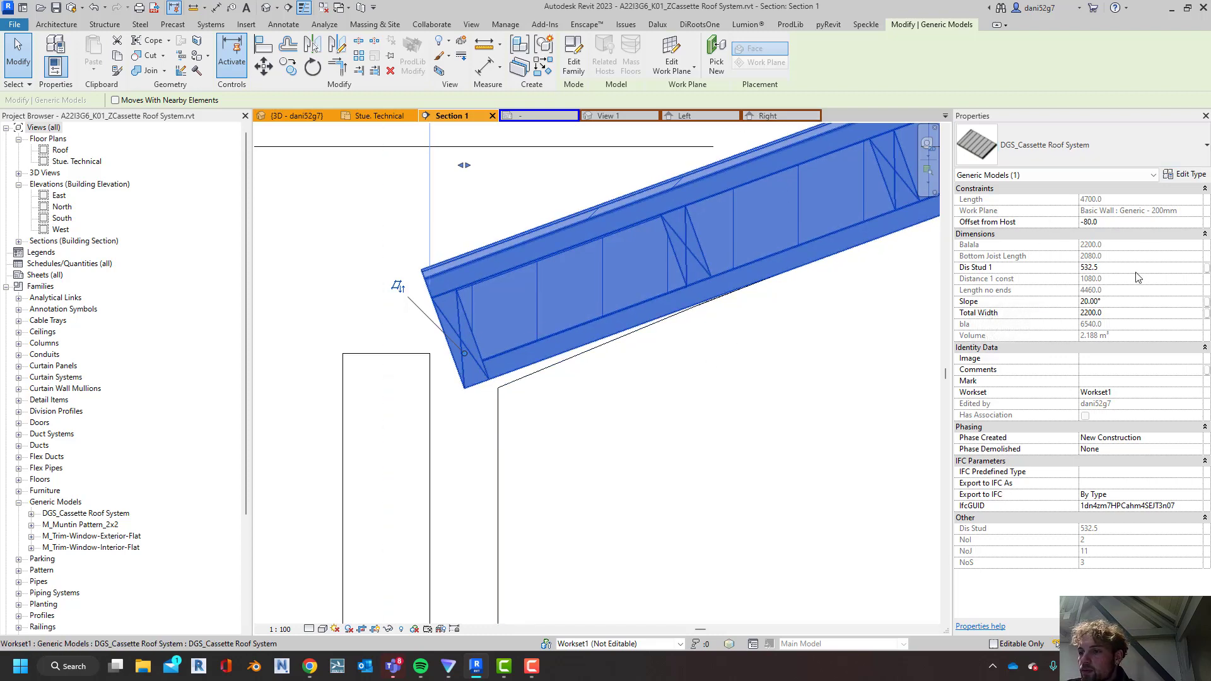
click(1174, 176)
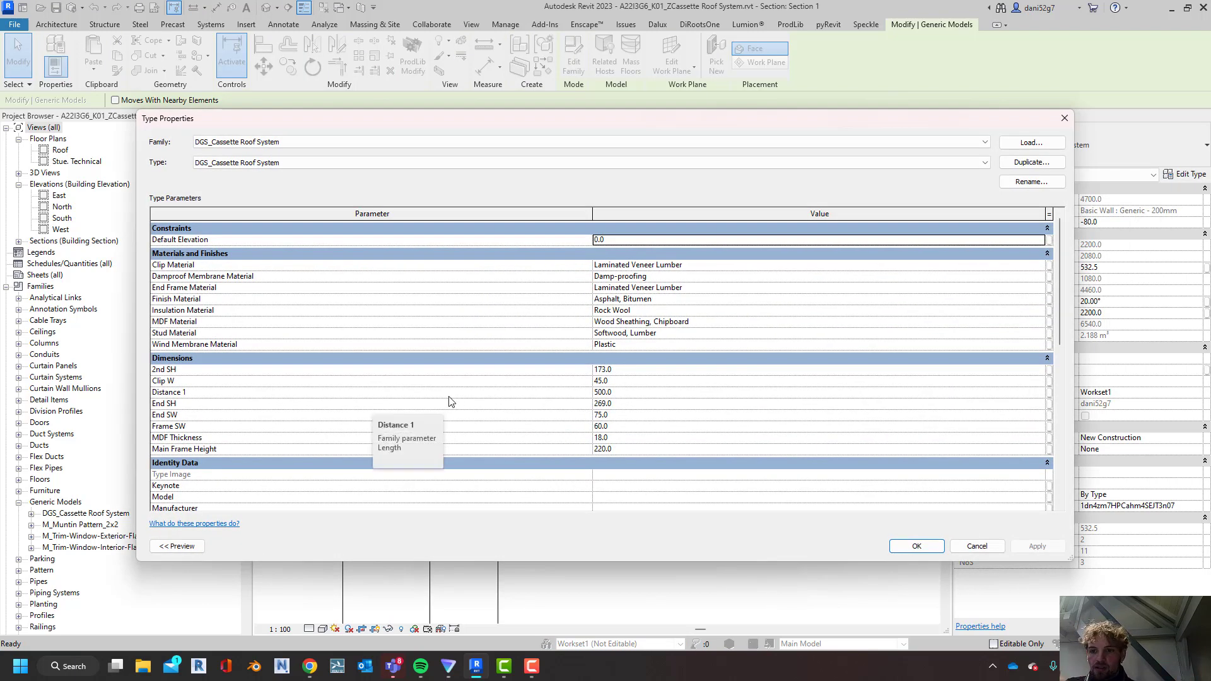
click(1030, 162)
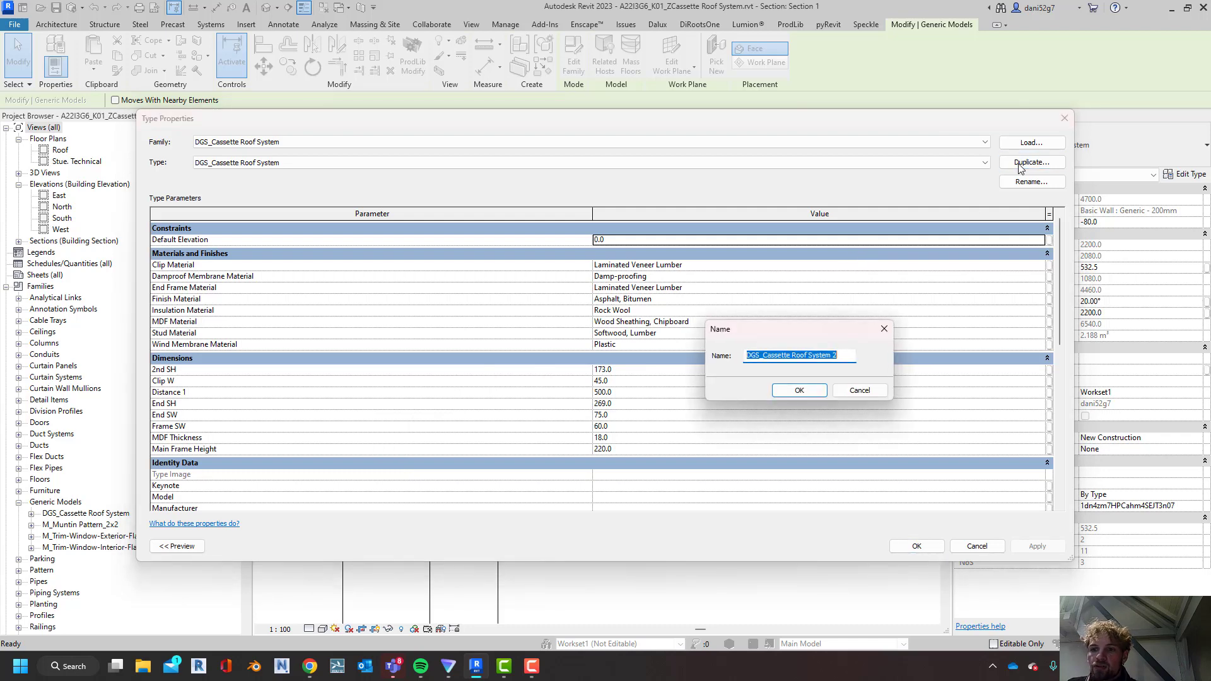
click(856, 354)
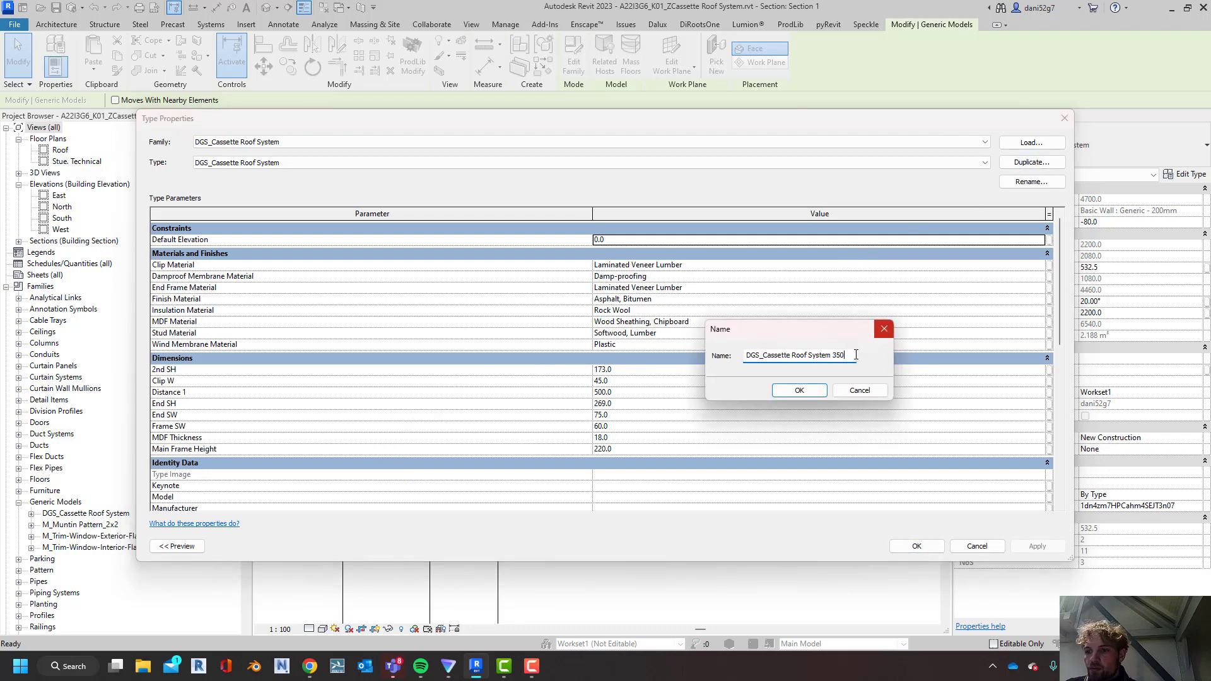
text(350mm)
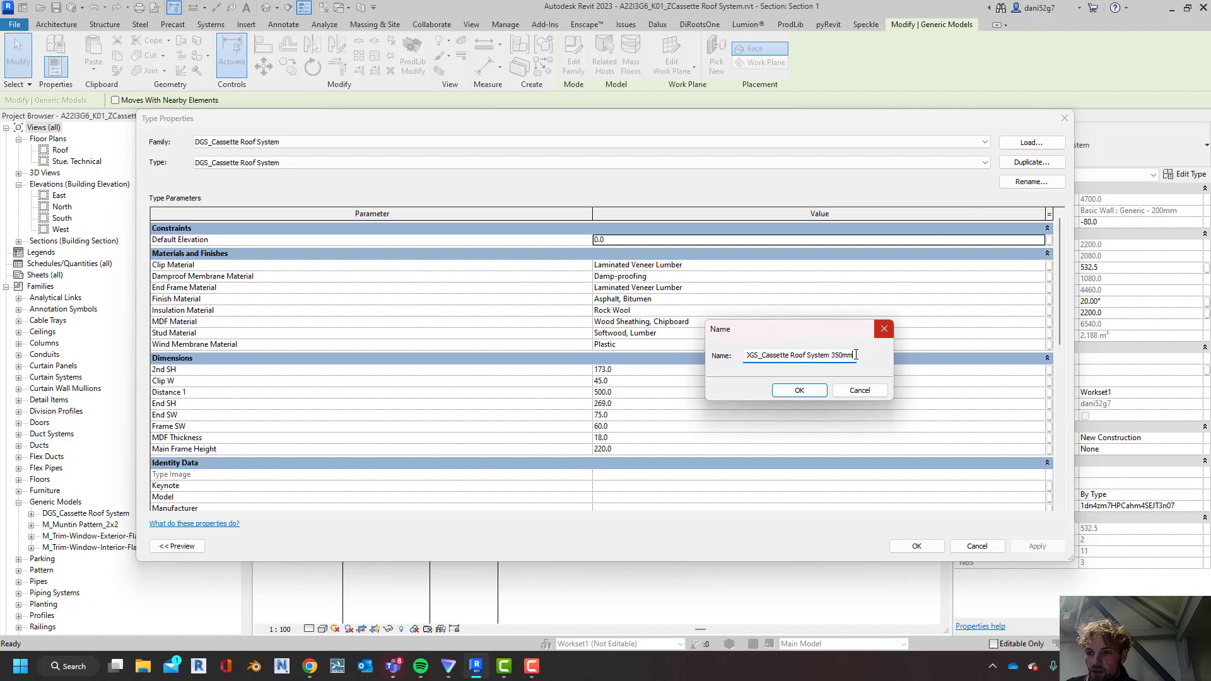
click(799, 389)
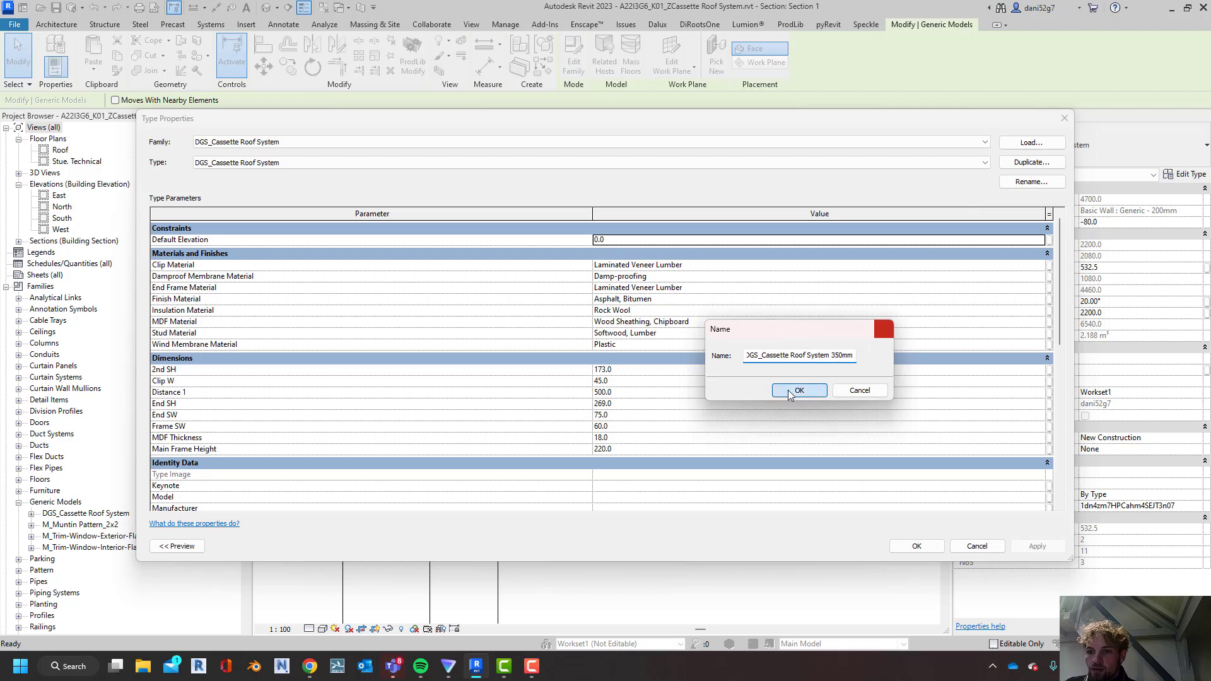
Set the new cassette type's Main Frame Height to 350 mm and apply it to the eaves cassette
click(637, 449)
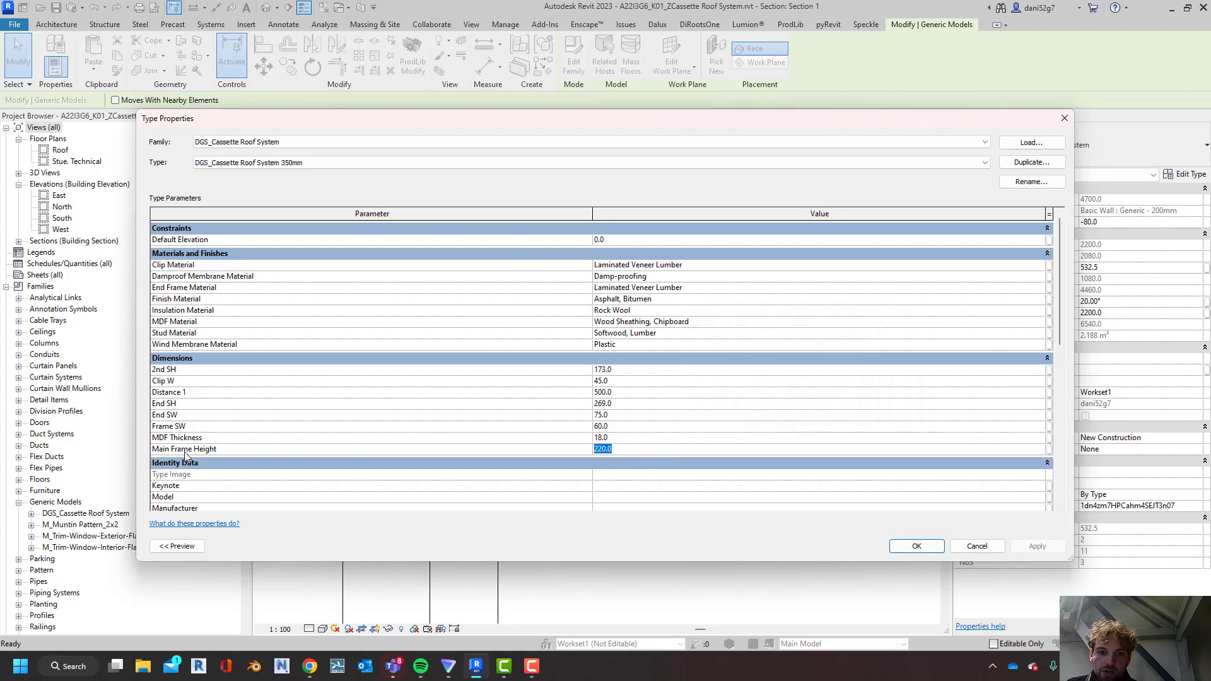
key(ctrl)
key(ctrl)
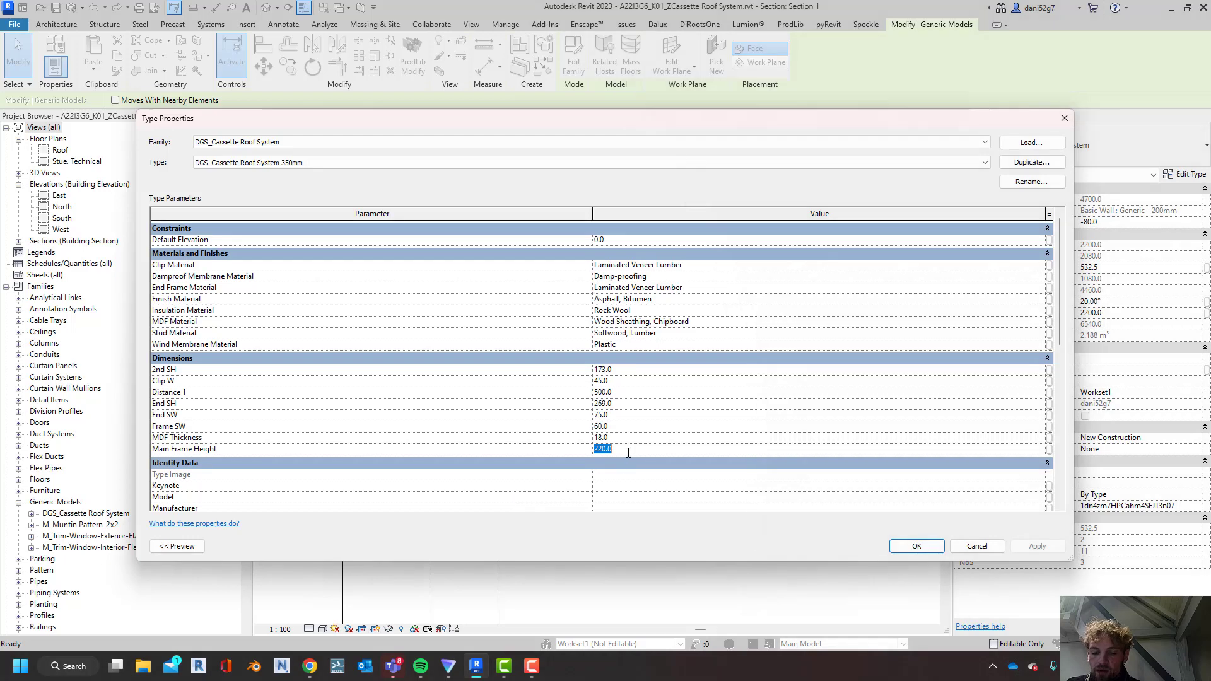
text(350)
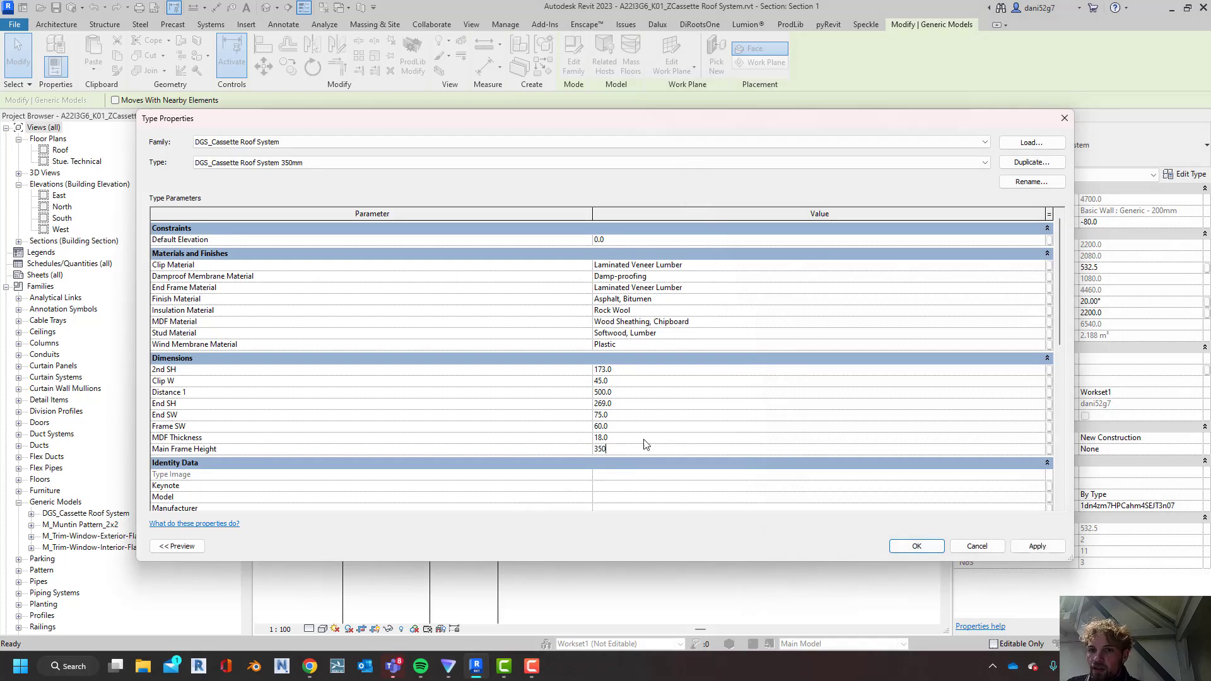
click(1025, 546)
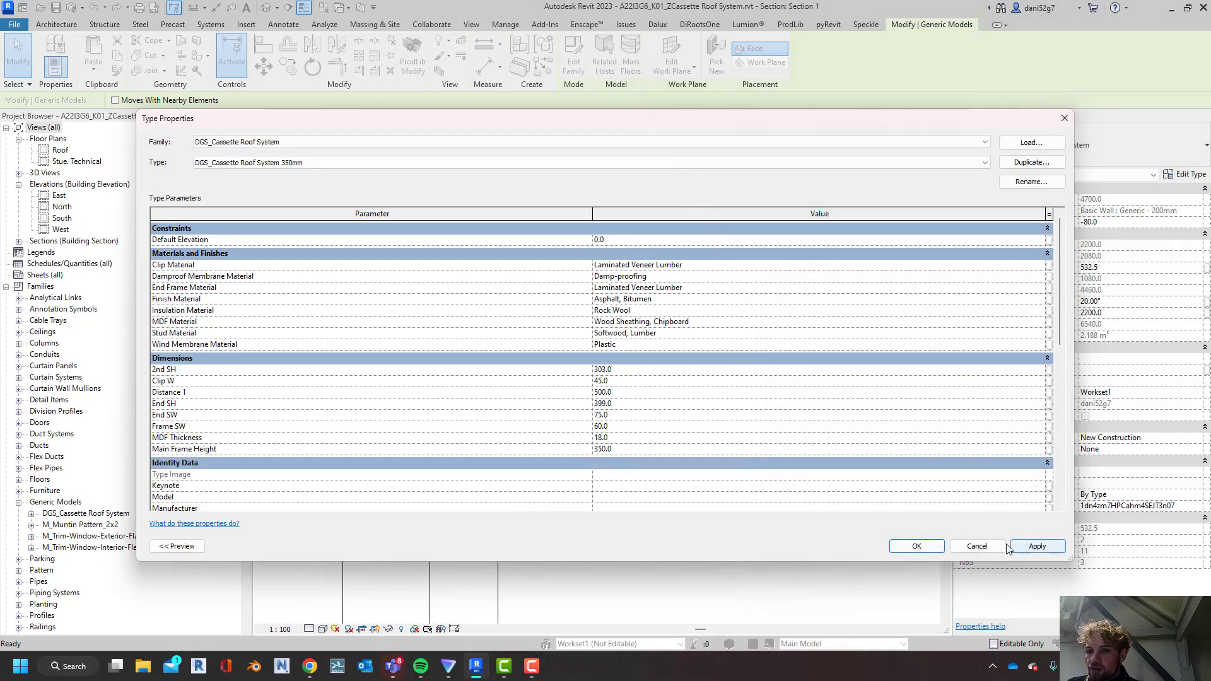
click(934, 549)
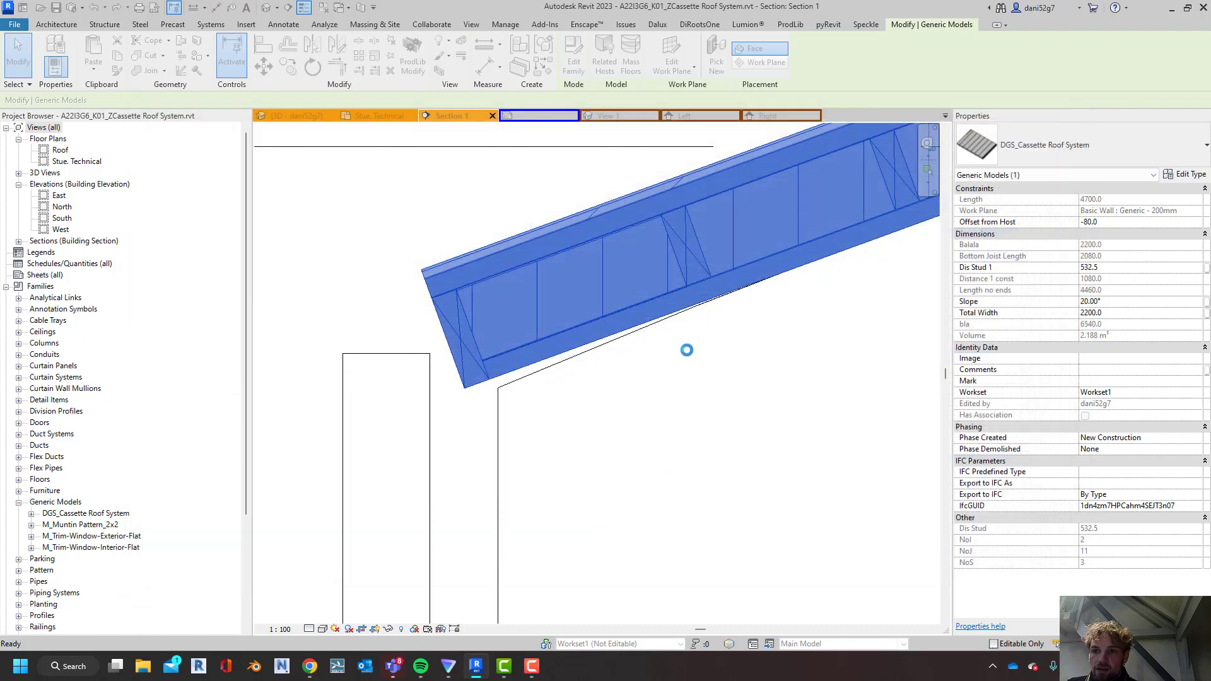
scroll(751, 246, down, 2)
middle_drag(727, 289, 530, 439)
scroll(530, 438, down, 2)
key(Escape)
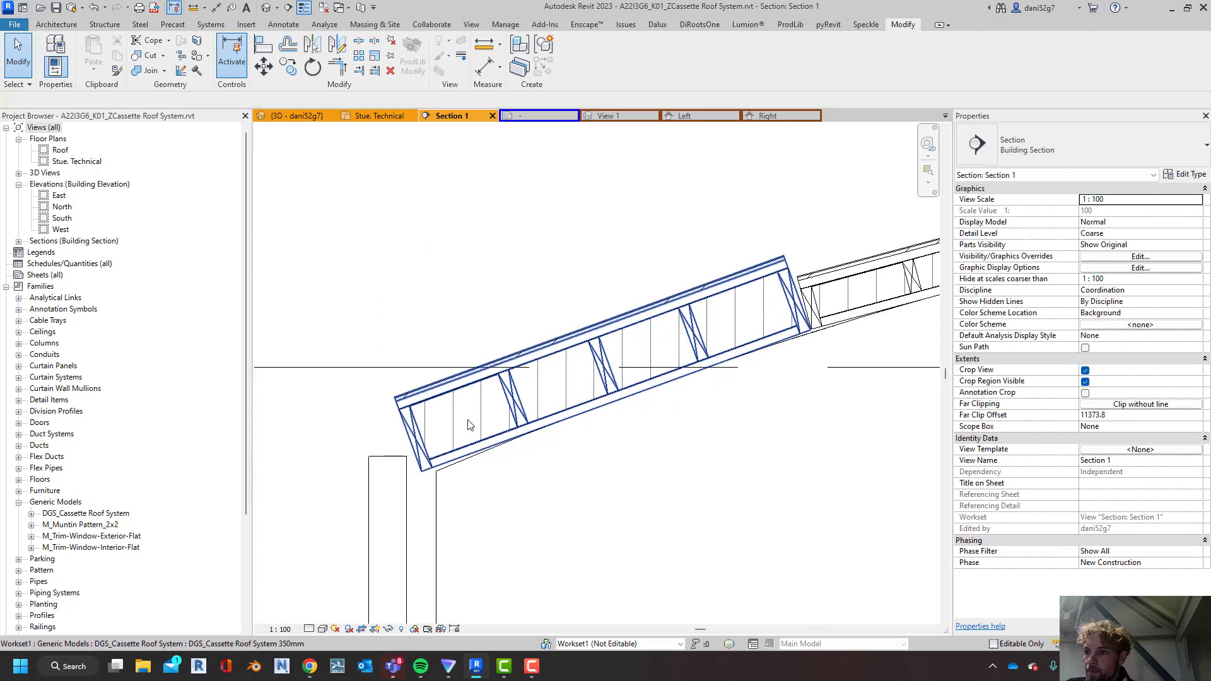
Try to set the eaves cassette's Total Width to 2000 mm
click(504, 380)
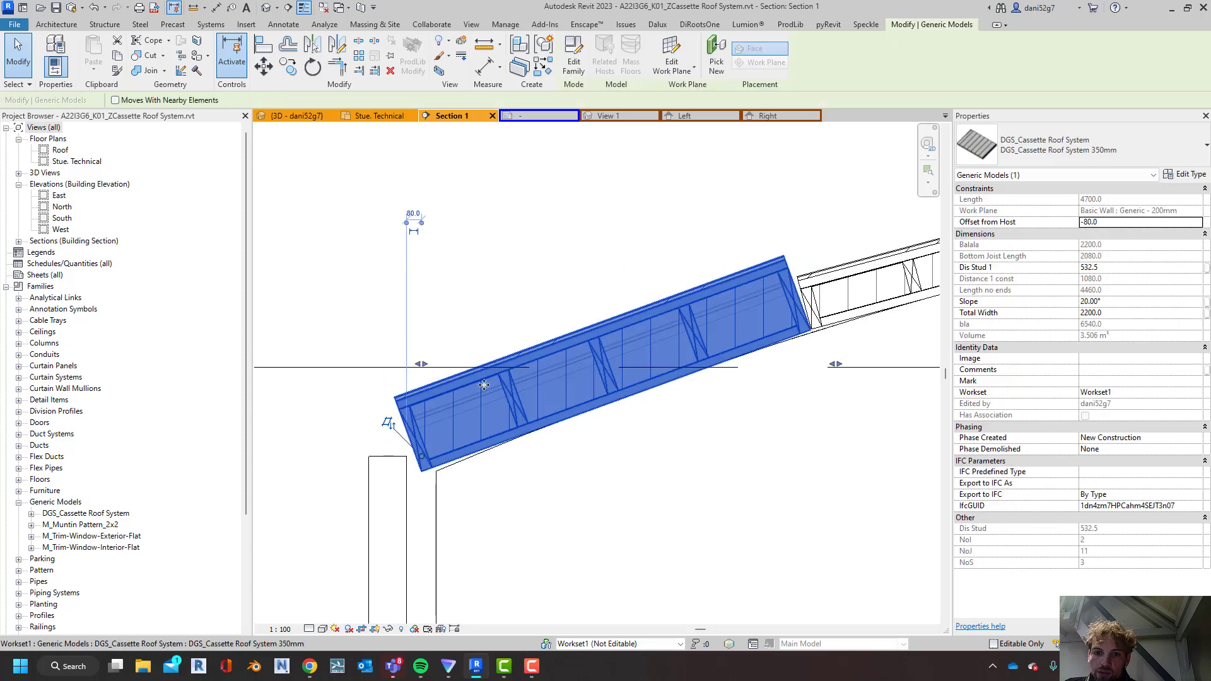
click(1112, 314)
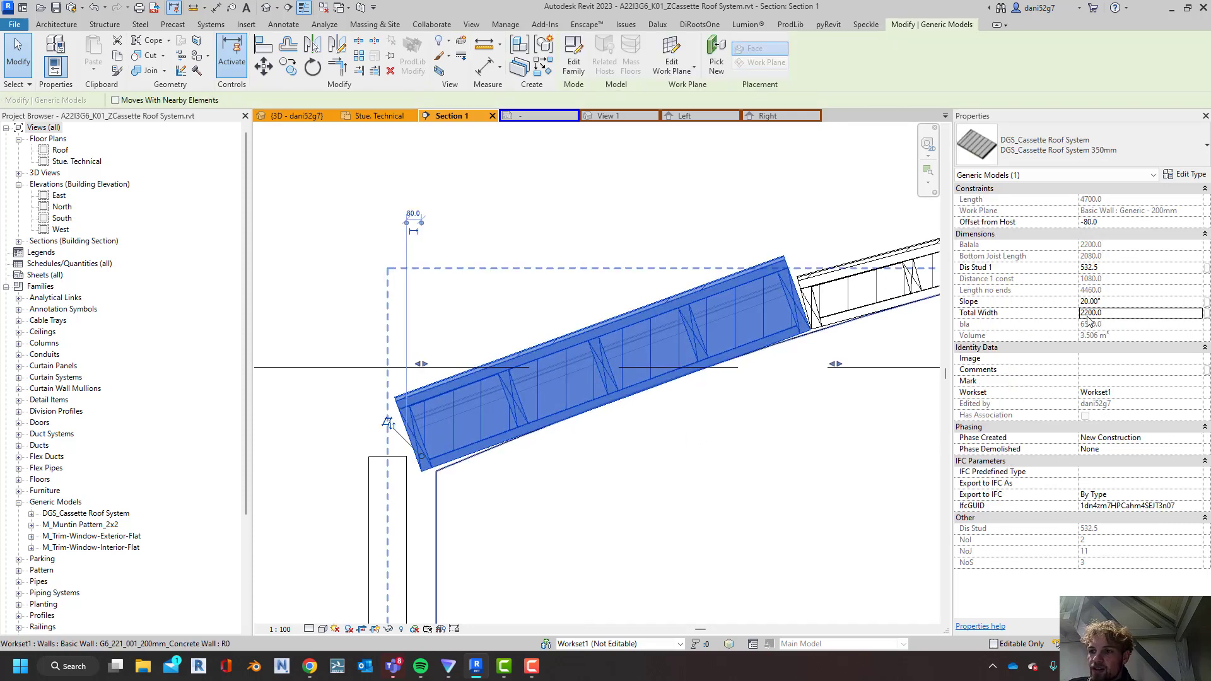
double_click(1113, 312)
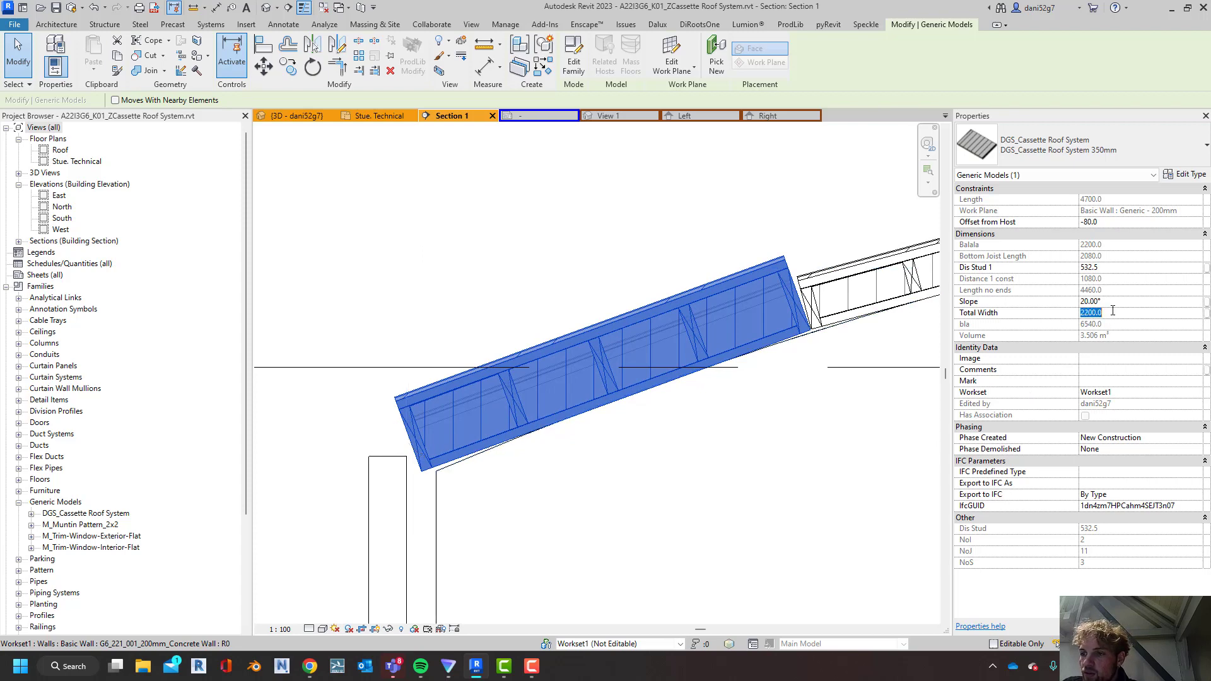
text(2)
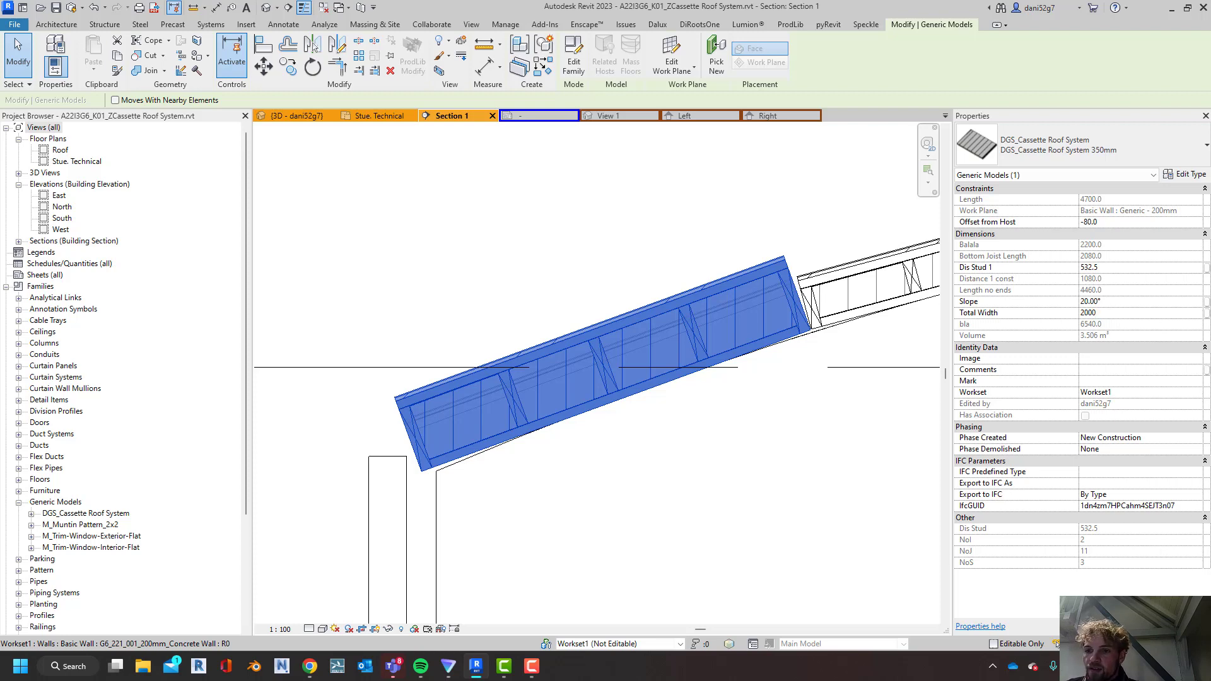
key(Return)
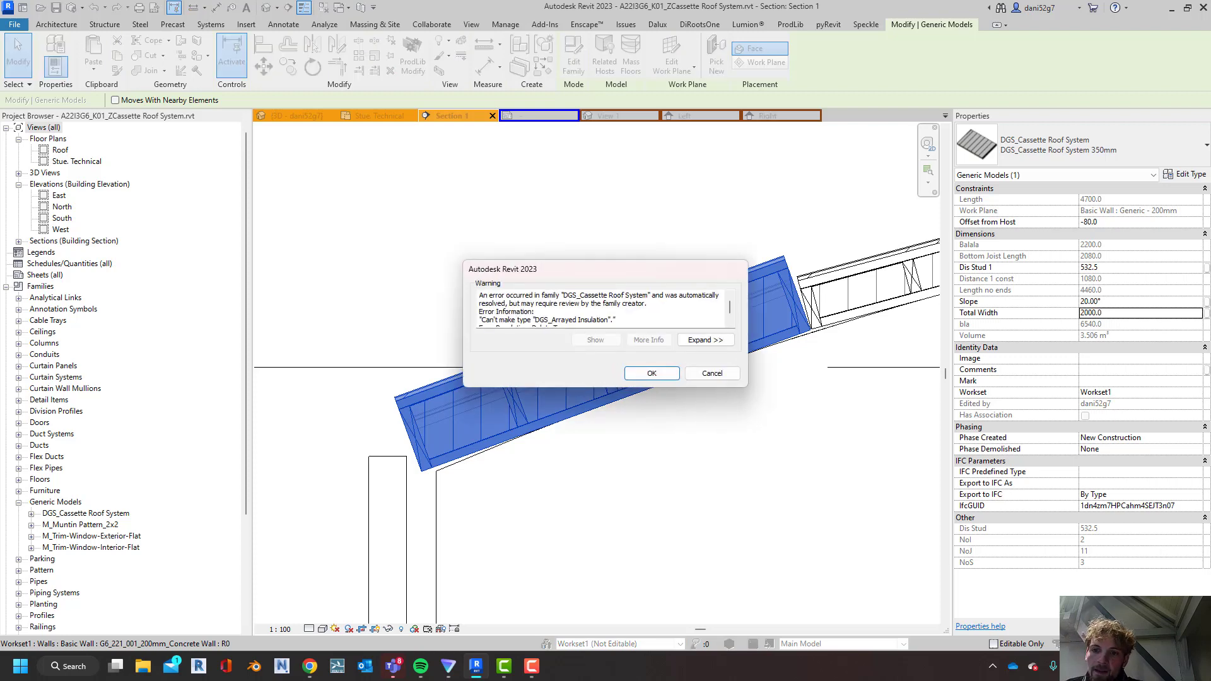
scroll(542, 302, down, 1)
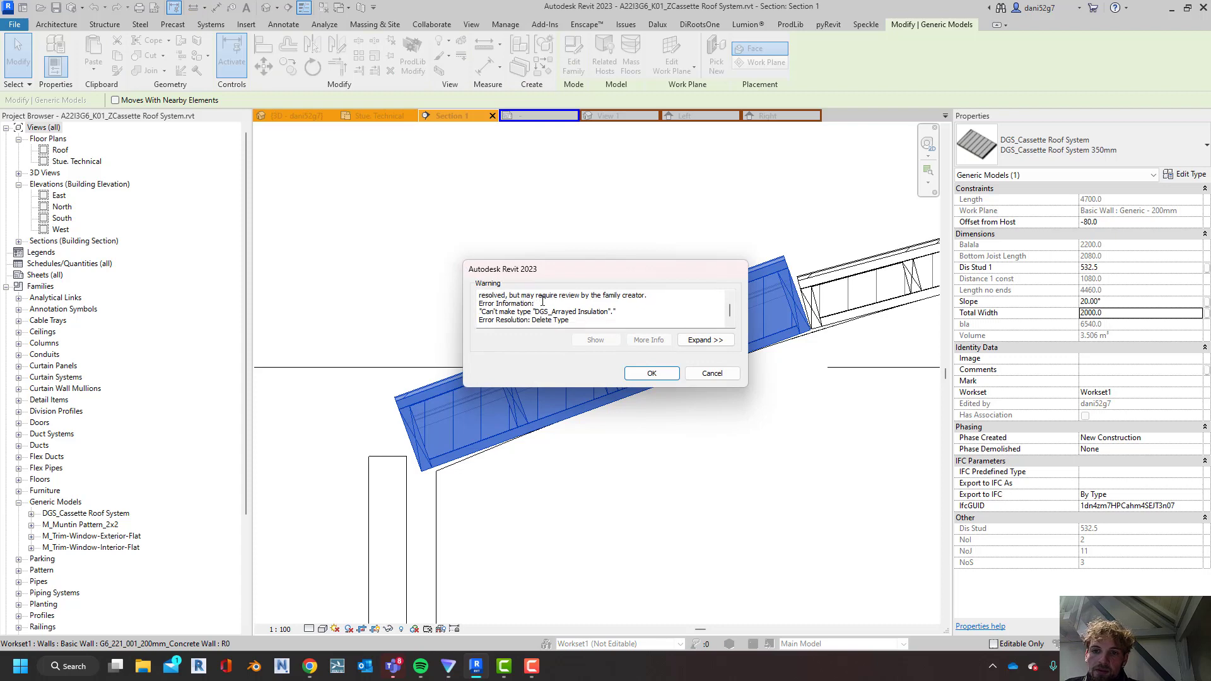
click(701, 373)
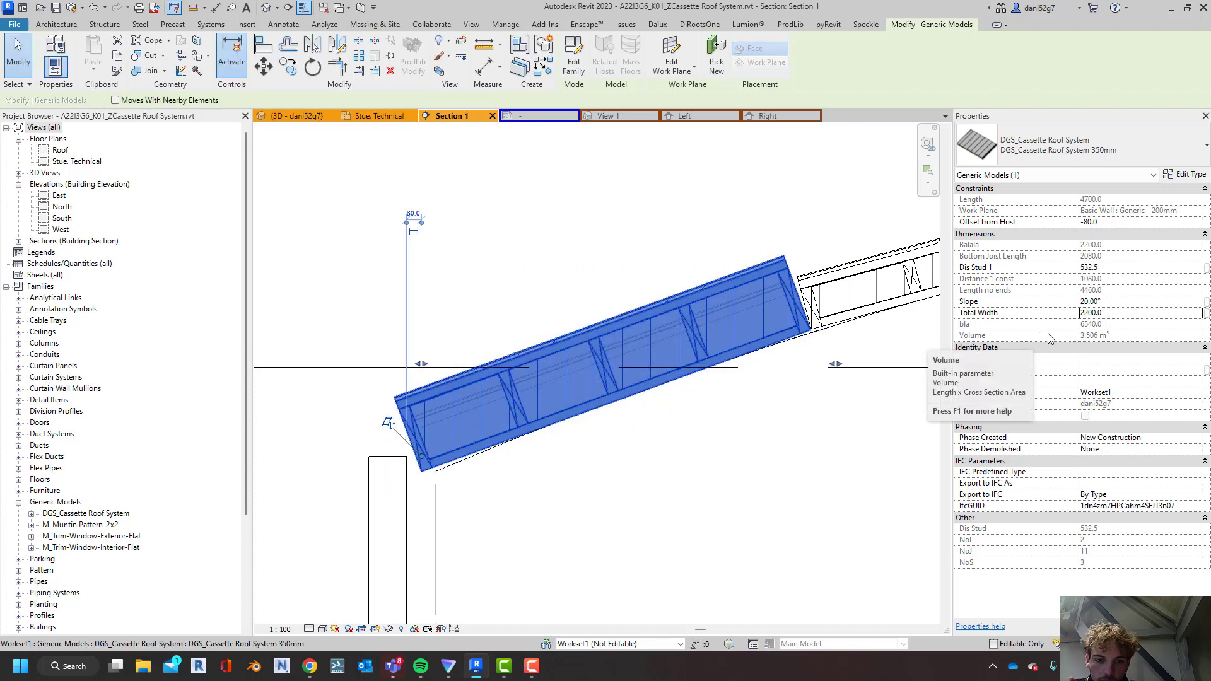
click(621, 417)
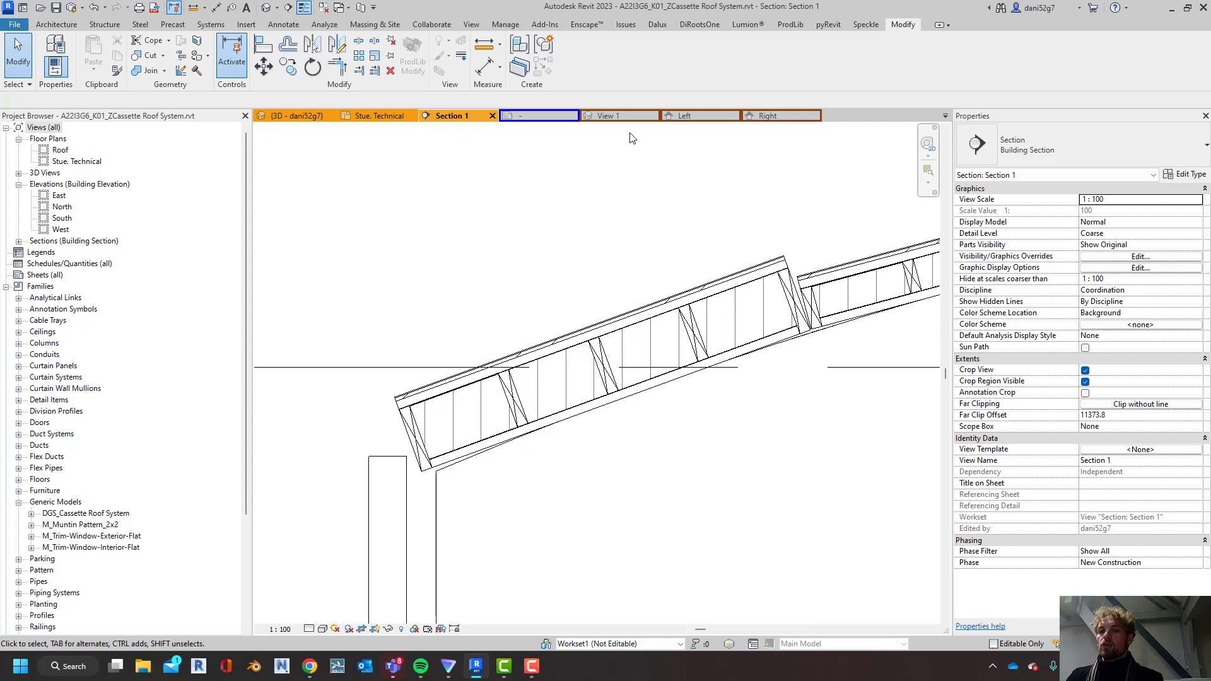
In the Stue. Technical plan, give the untagged 7710 mm long roof cassette the Mark RC_Seq50
click(387, 116)
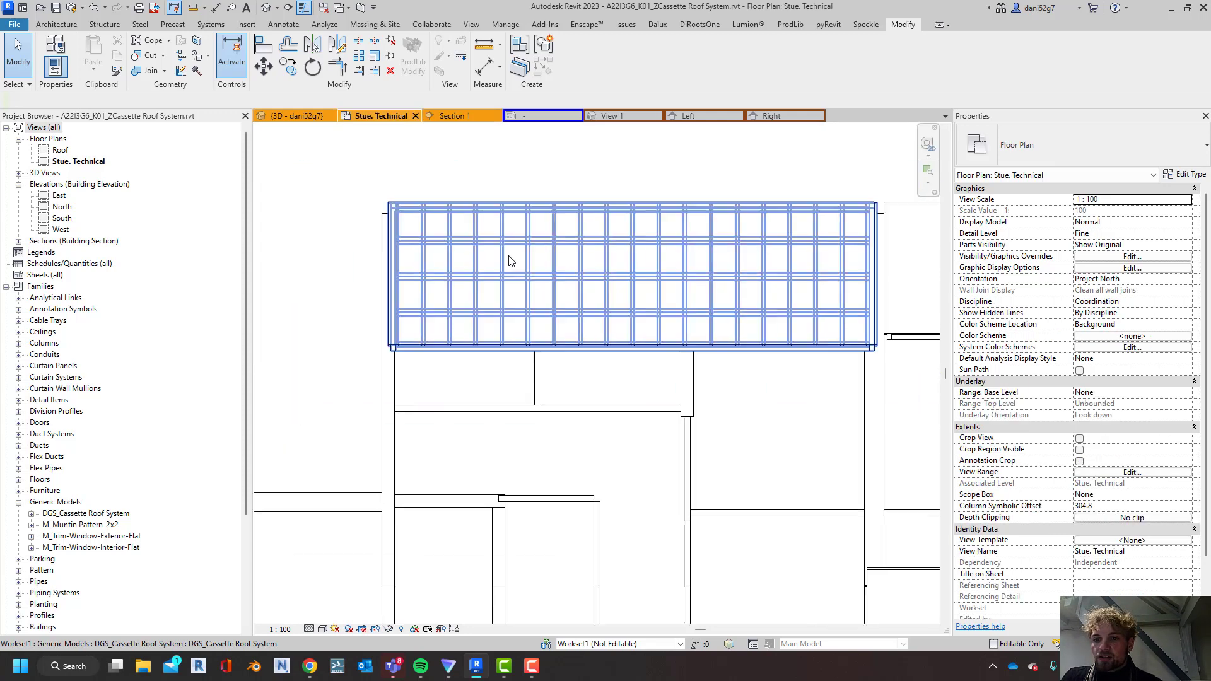
scroll(621, 338, down, 3)
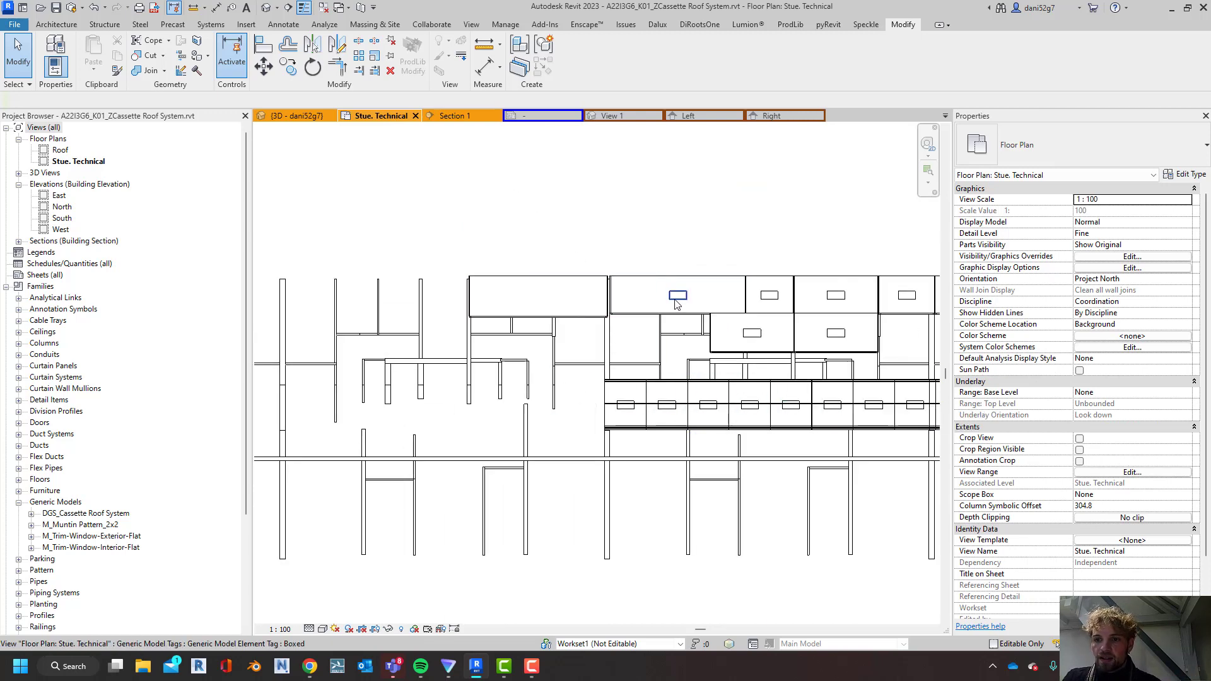
click(590, 300)
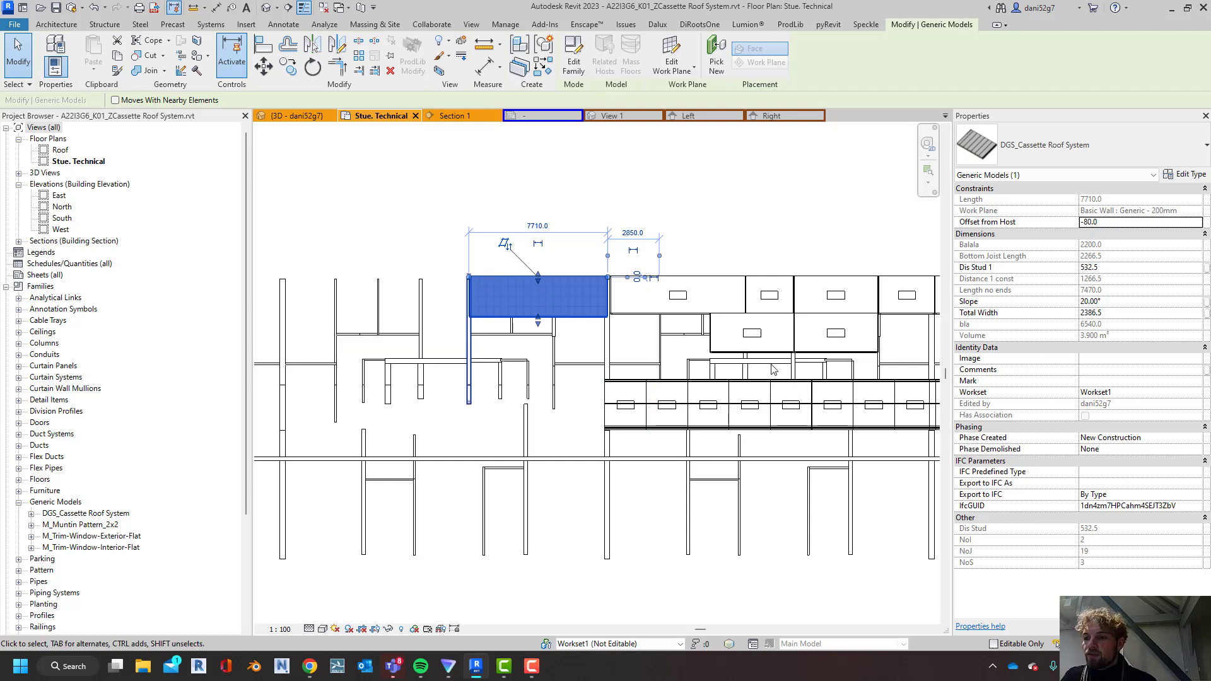
click(1098, 381)
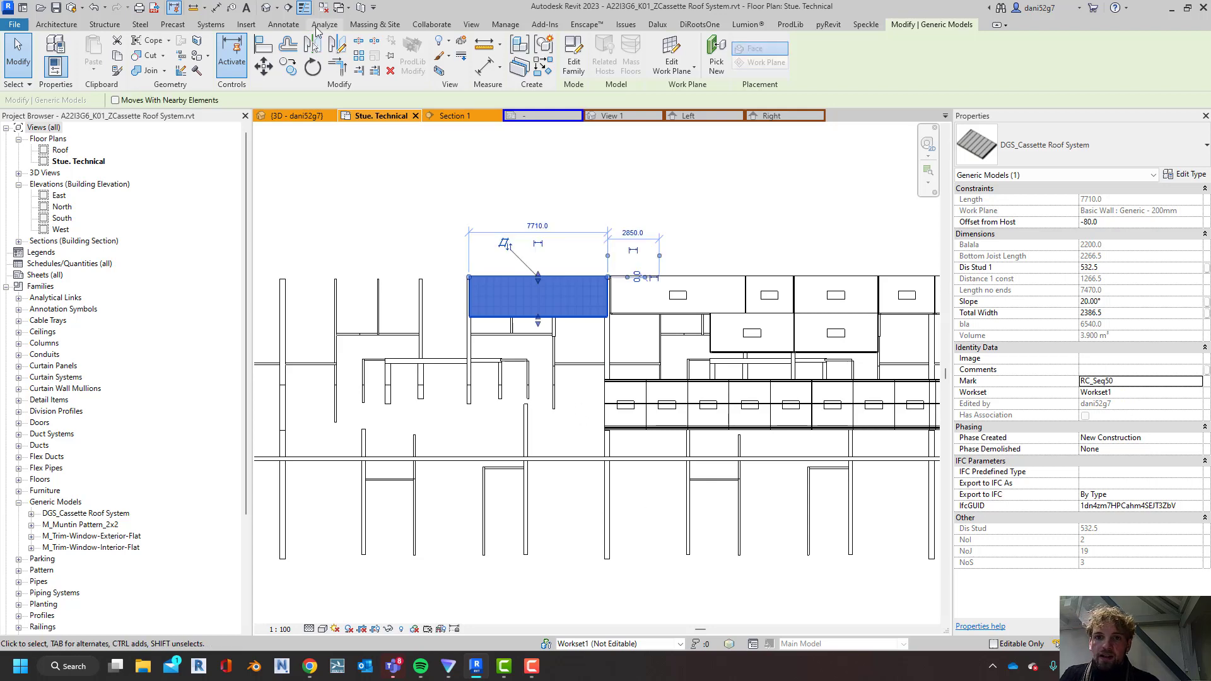
Tag only the selected roof cassette with a horizontal generic model tag without a leader
click(283, 24)
click(693, 61)
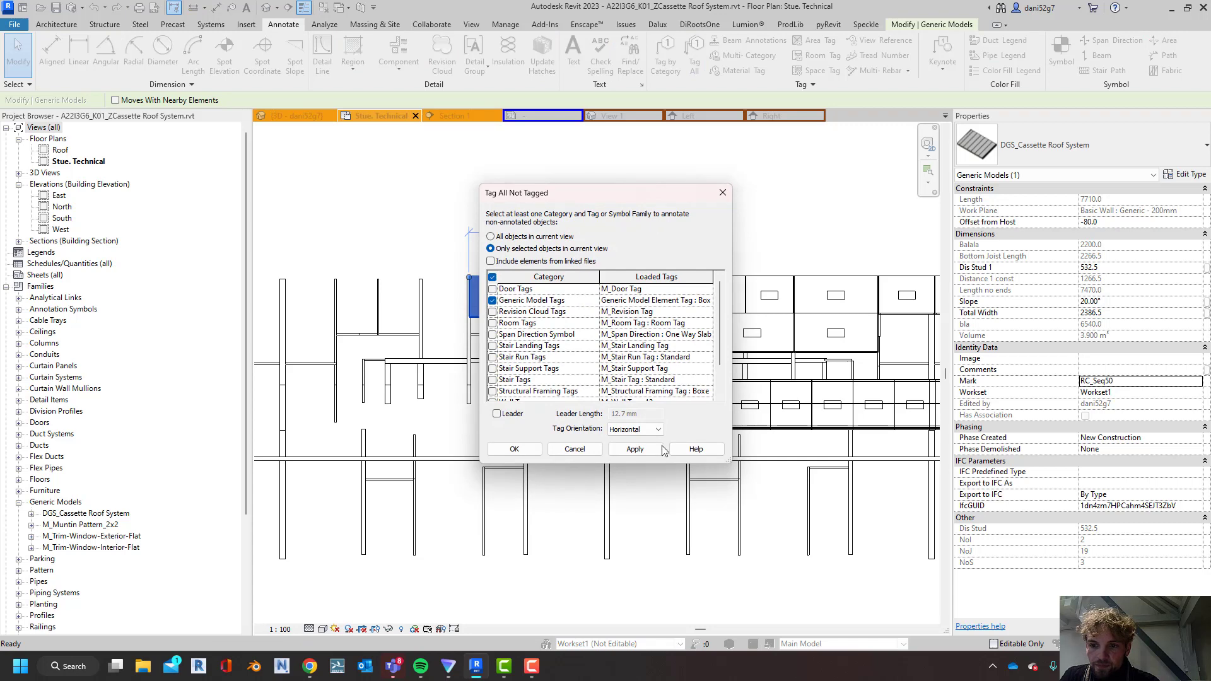
click(515, 449)
scroll(630, 287, up, 6)
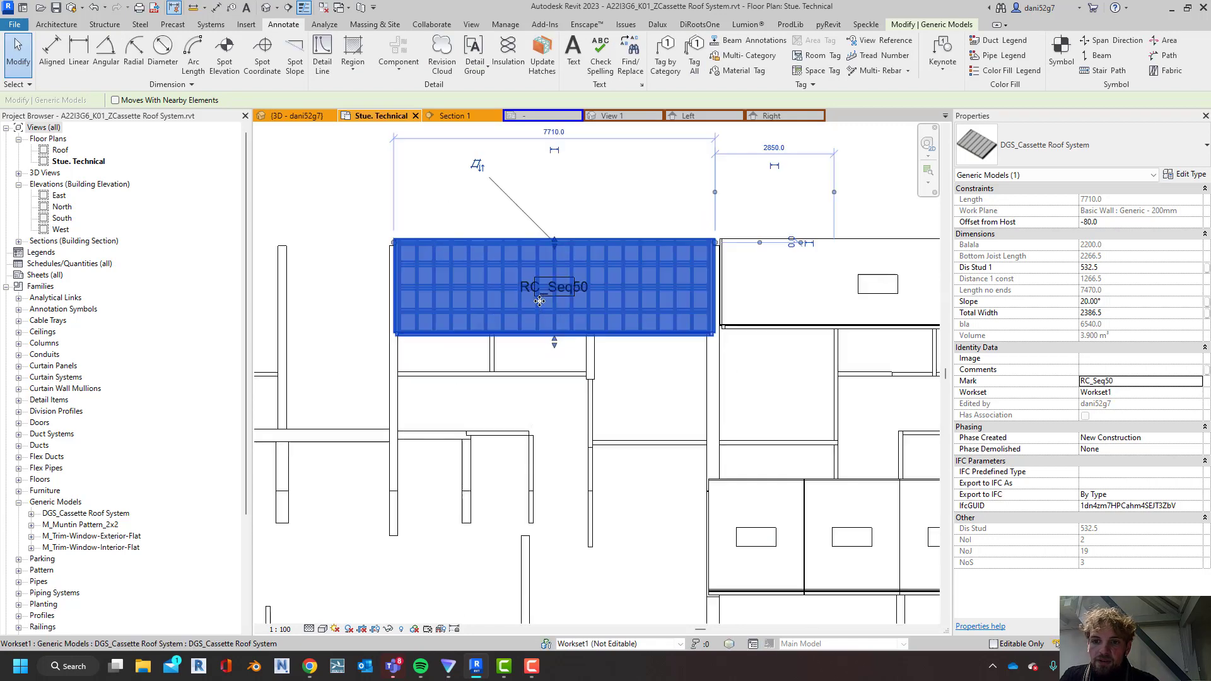
scroll(697, 276, down, 3)
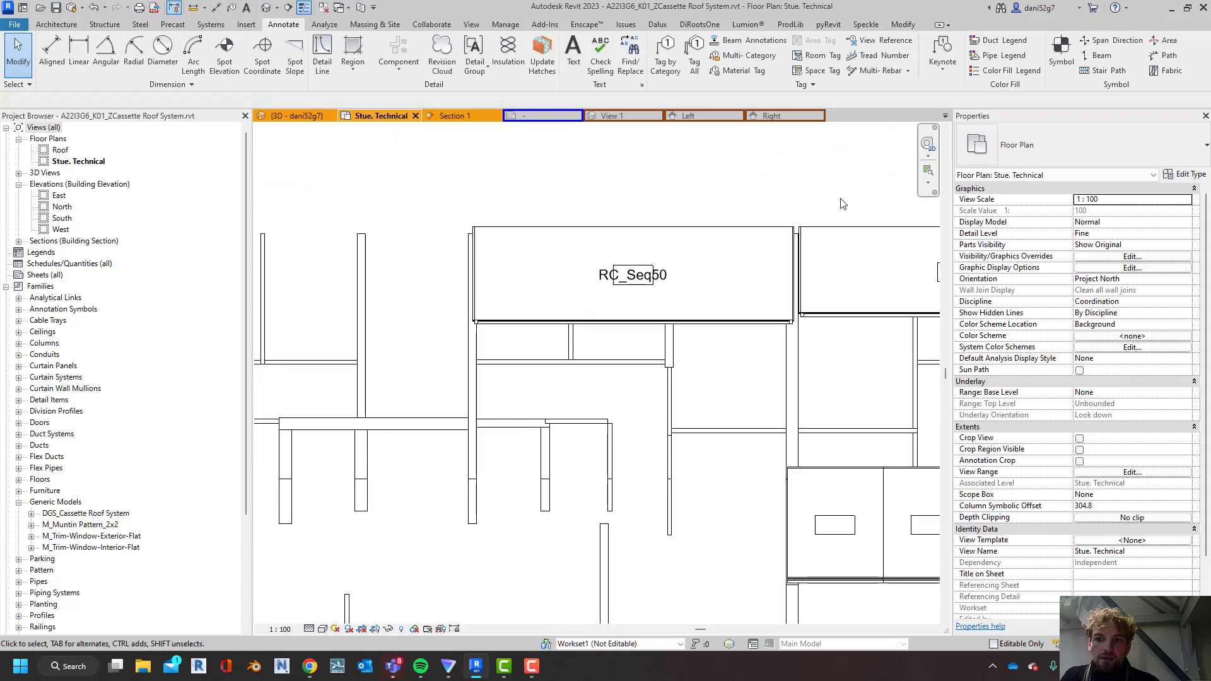
Set the tagged RC_Seq50 cassette's Total Width to 2200 mm
middle_drag(806, 207, 710, 218)
scroll(692, 293, down, 3)
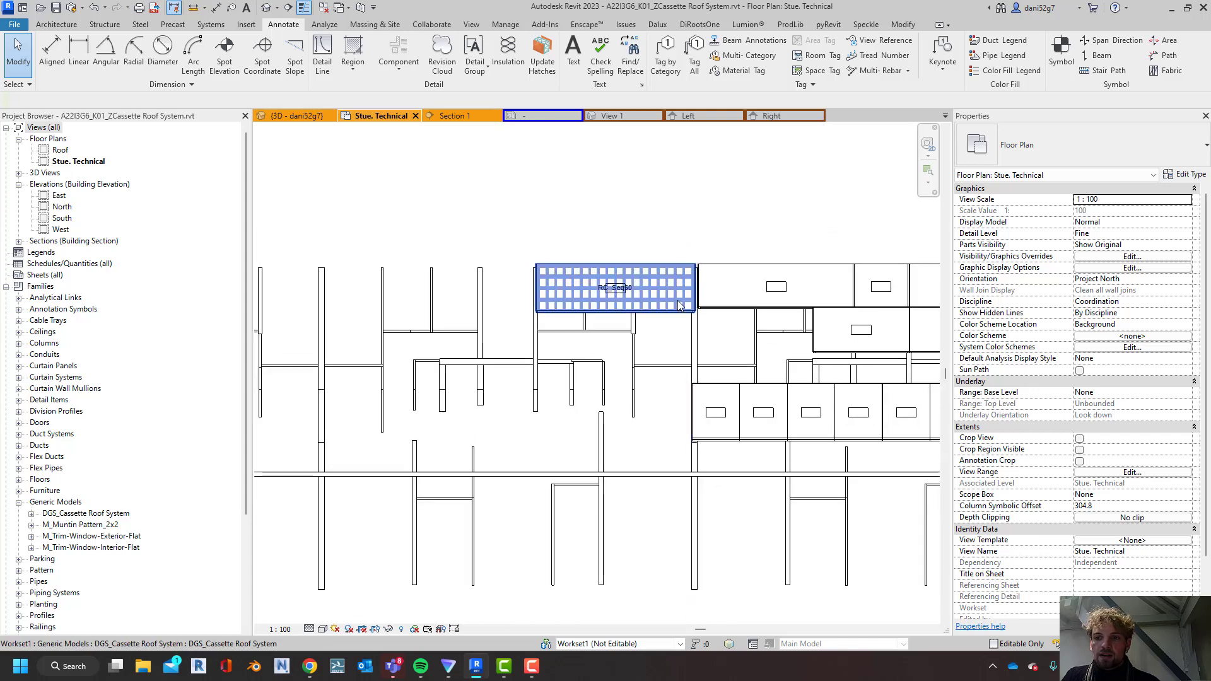
click(675, 309)
scroll(675, 308, up, 3)
click(1119, 313)
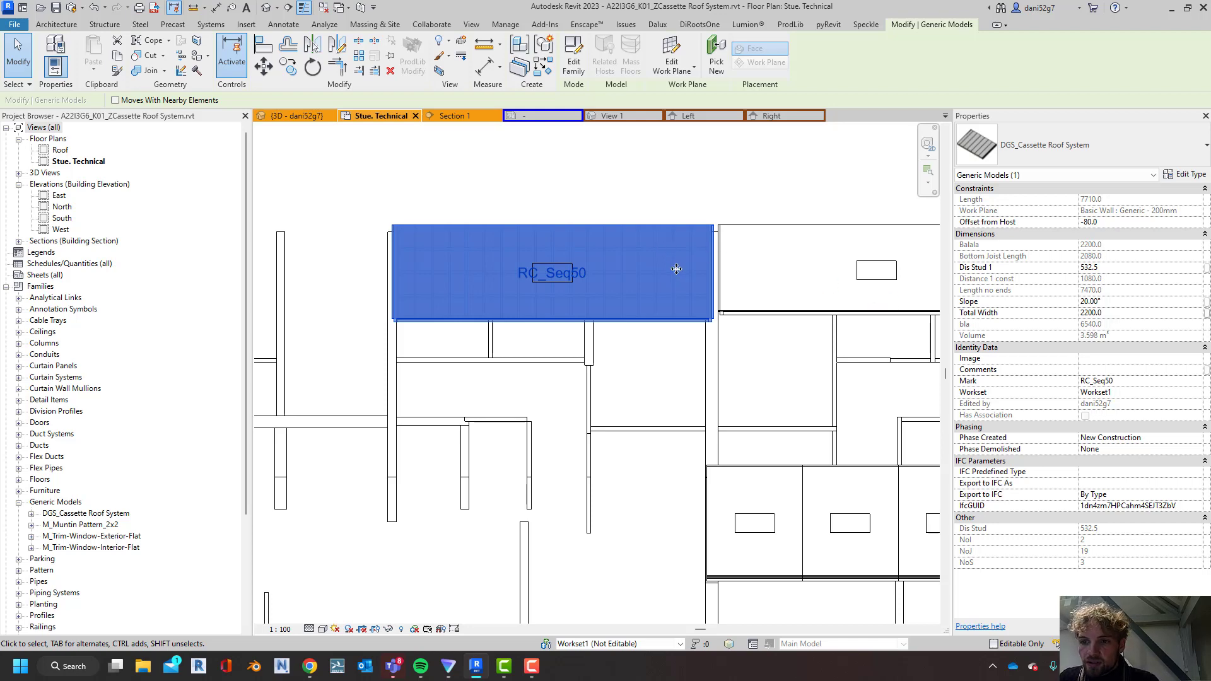
key(Escape)
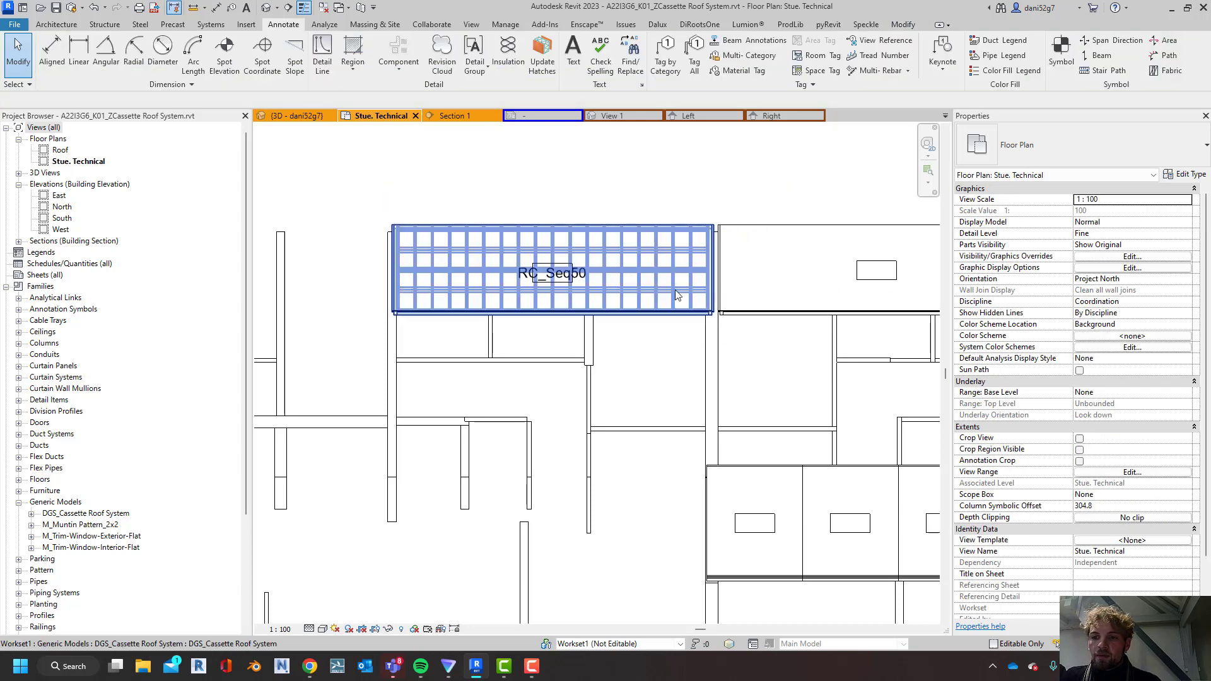
click(675, 290)
key(c)
key(o)
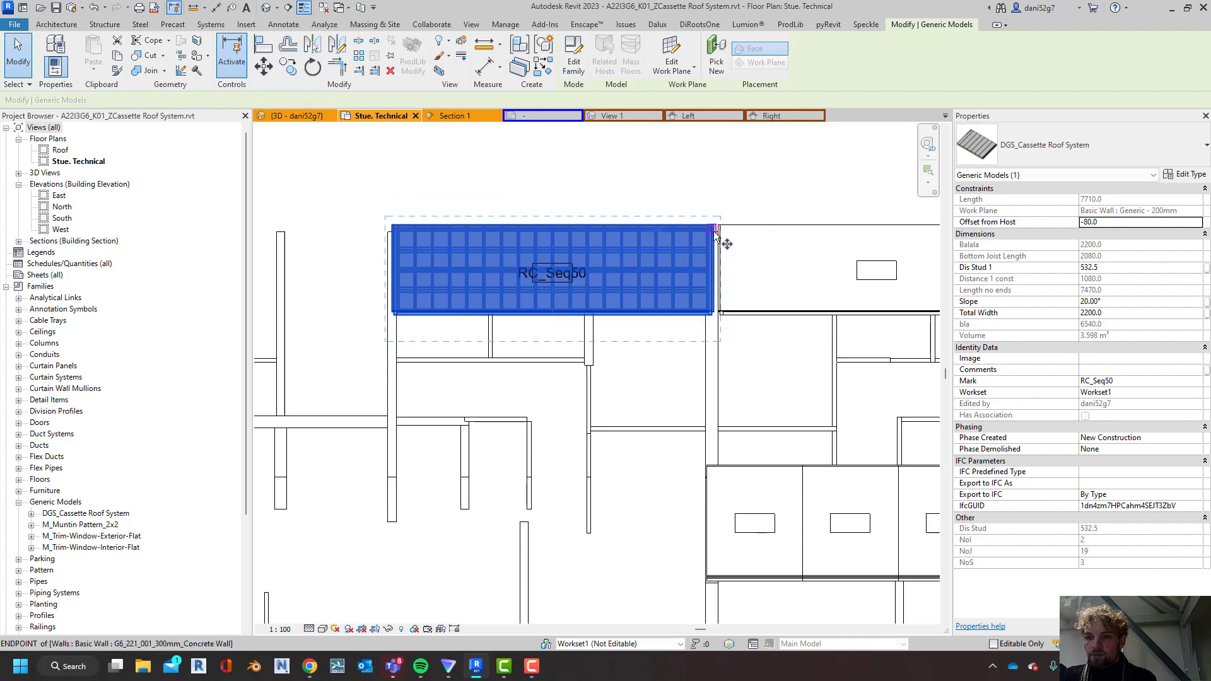
scroll(738, 333, down, 3)
key(Escape)
key(Escape)
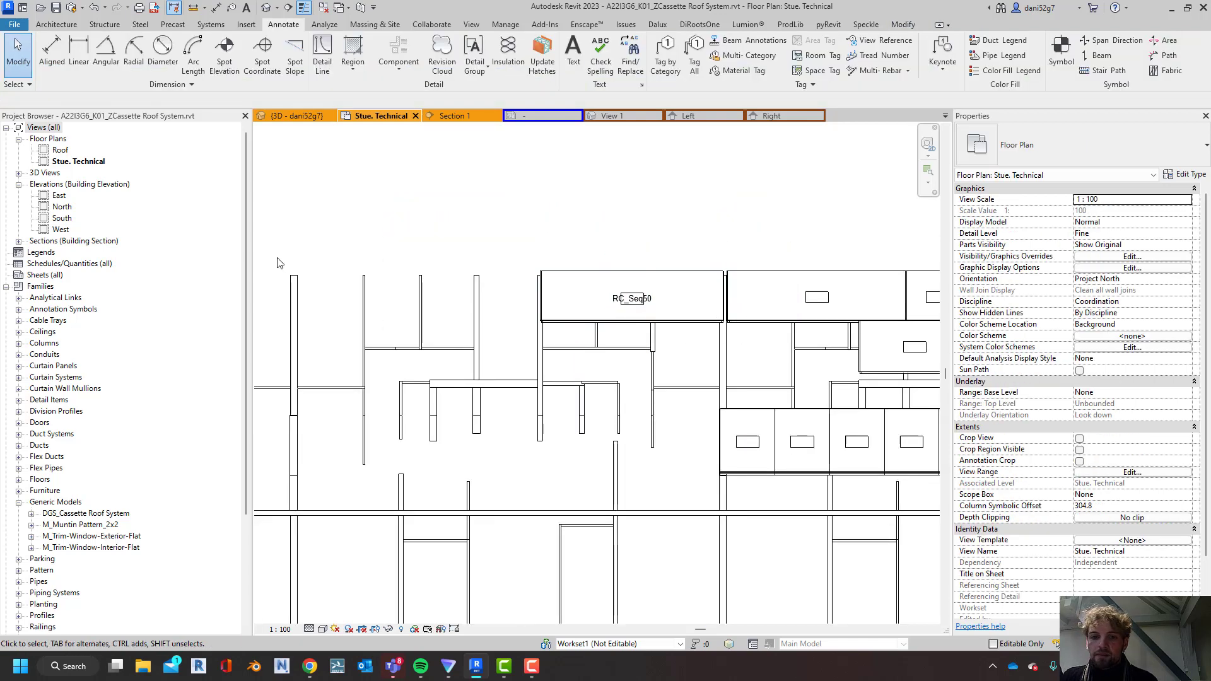
Create a cassette similar to RC_Seq50, about 6000 mm long, along the horizontal wall below and left of it
click(578, 287)
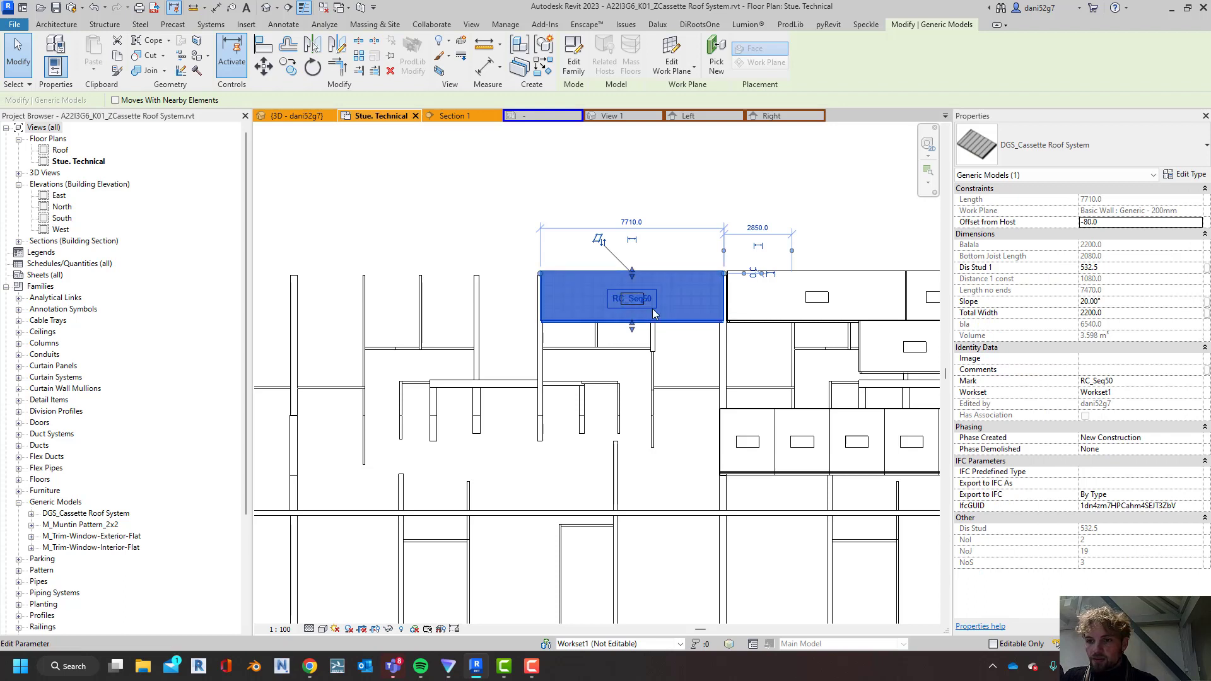
middle_drag(885, 345, 760, 318)
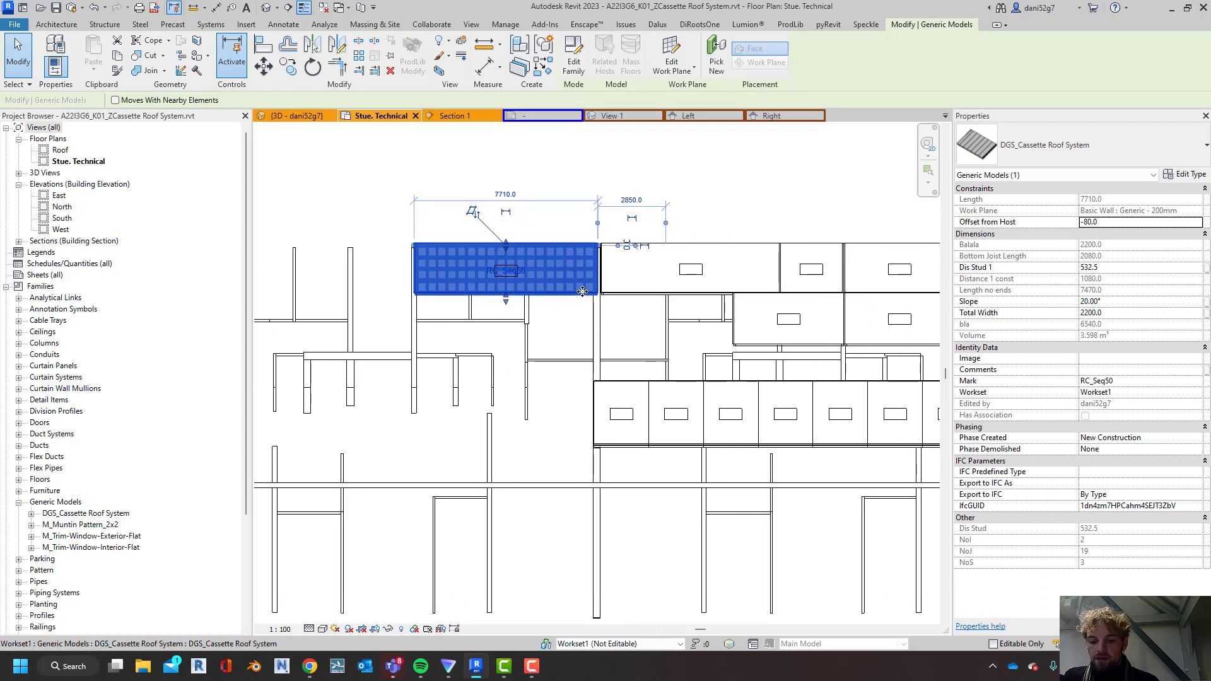
key(c)
key(s)
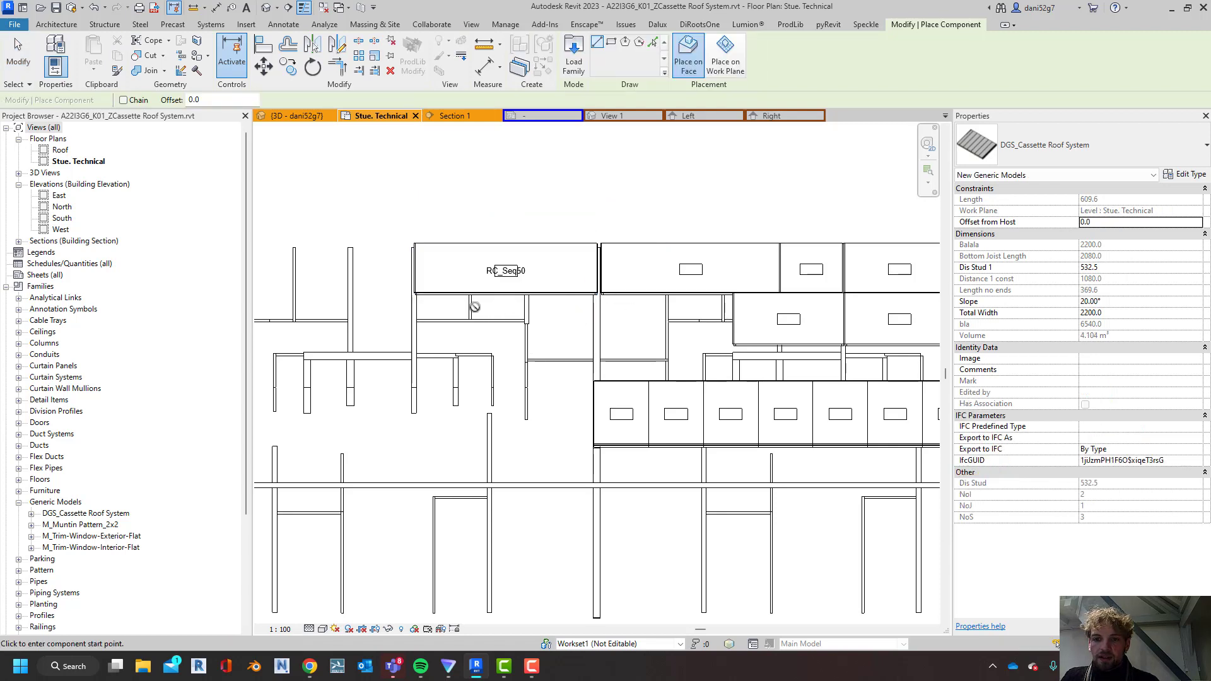
scroll(595, 308, up, 3)
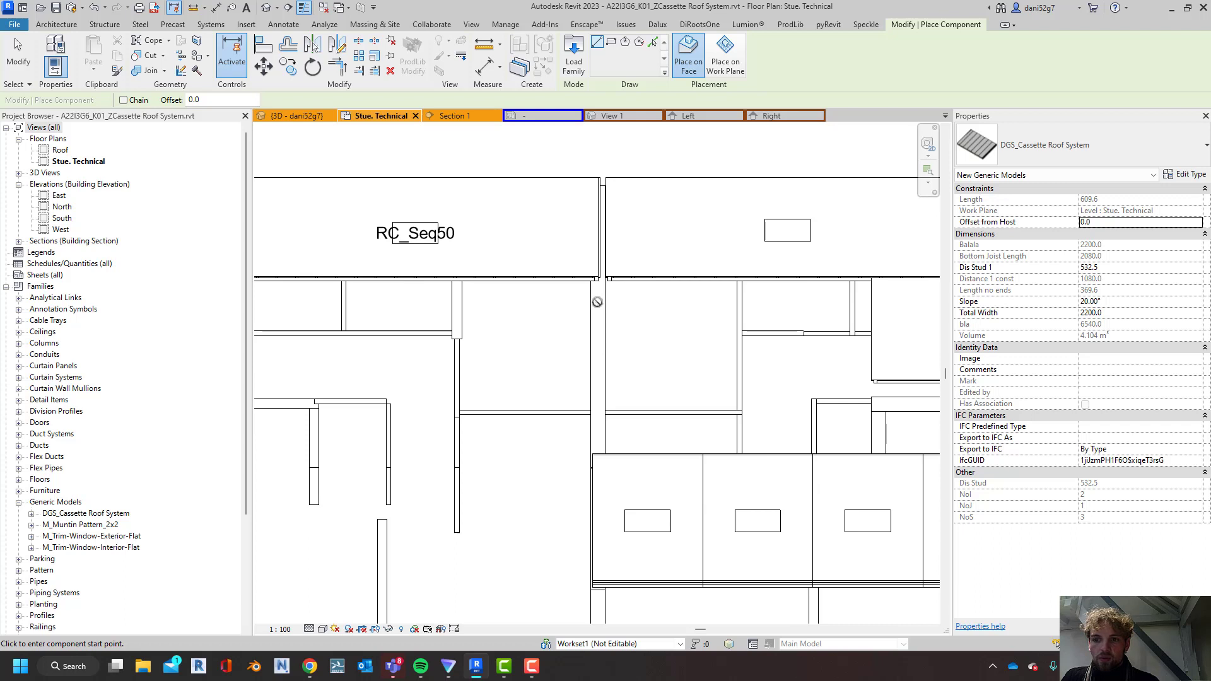
scroll(599, 283, up, 3)
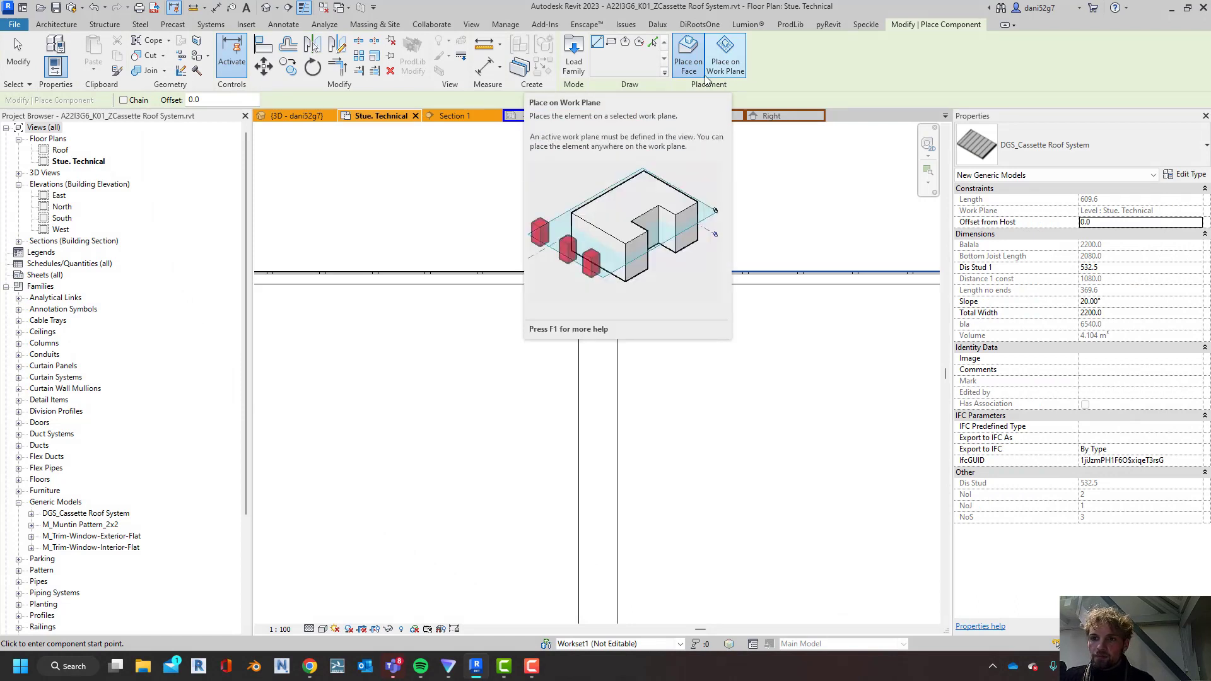
scroll(597, 238, up, 4)
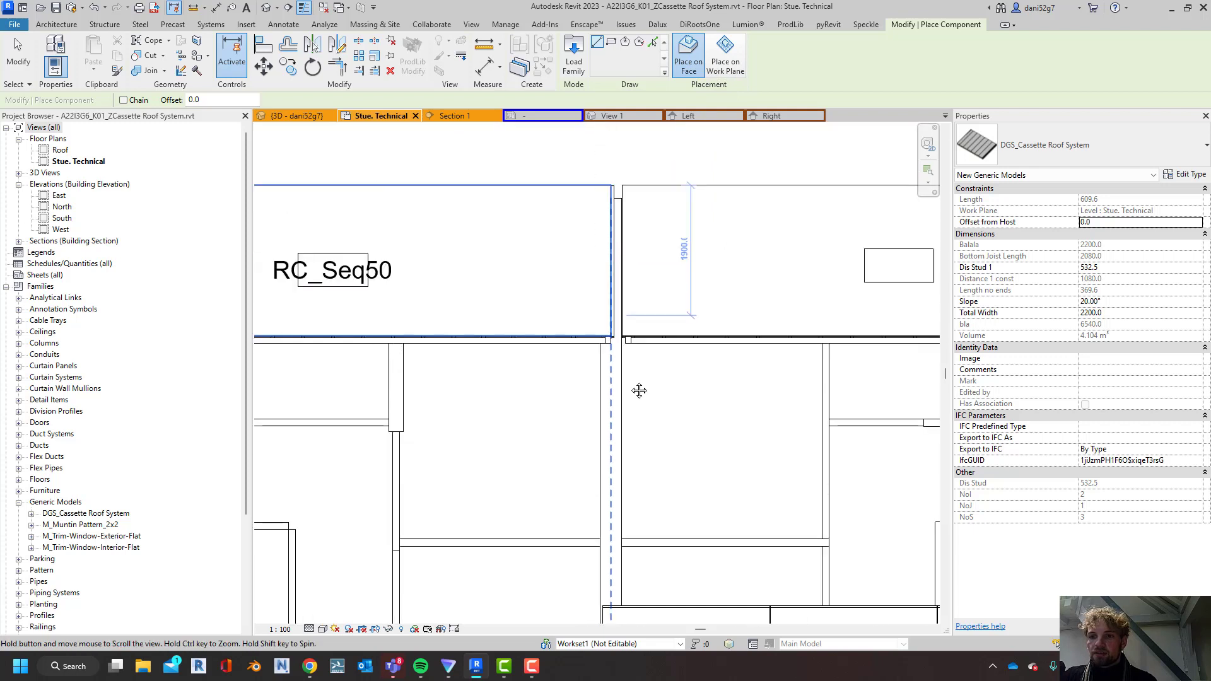
scroll(634, 257, up, 3)
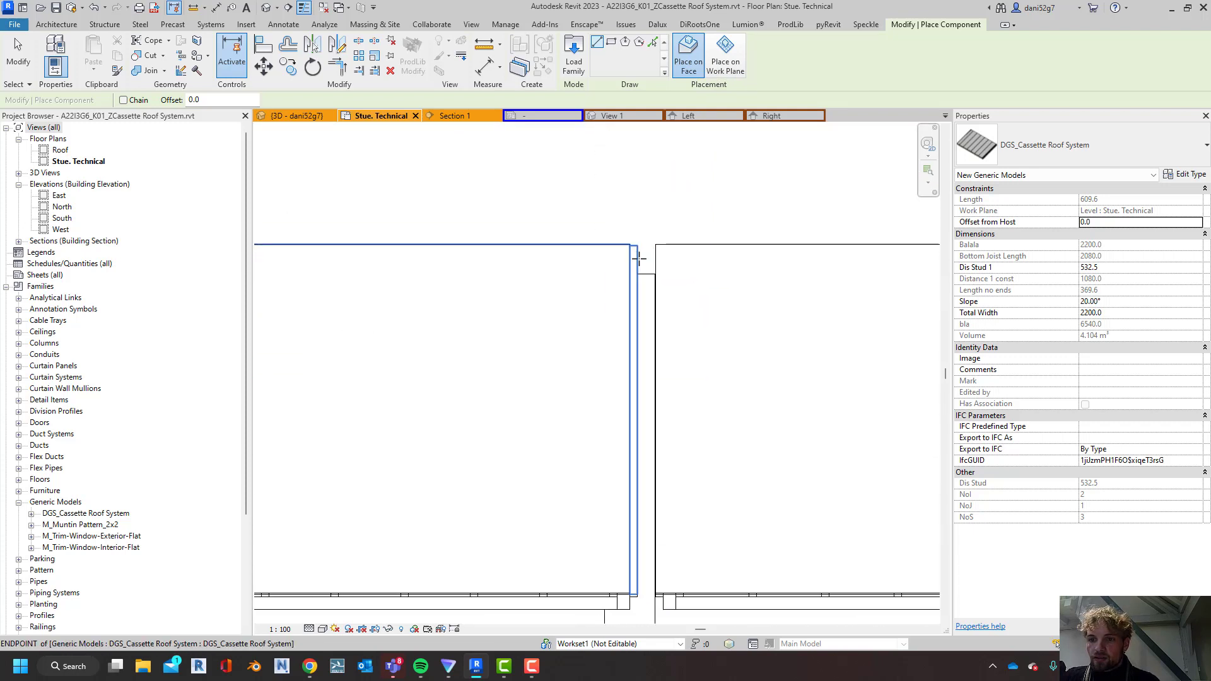
scroll(642, 334, down, 2)
middle_drag(642, 334, 884, 173)
middle_drag(637, 302, 832, 576)
middle_drag(429, 453, 908, 372)
scroll(454, 330, down, 3)
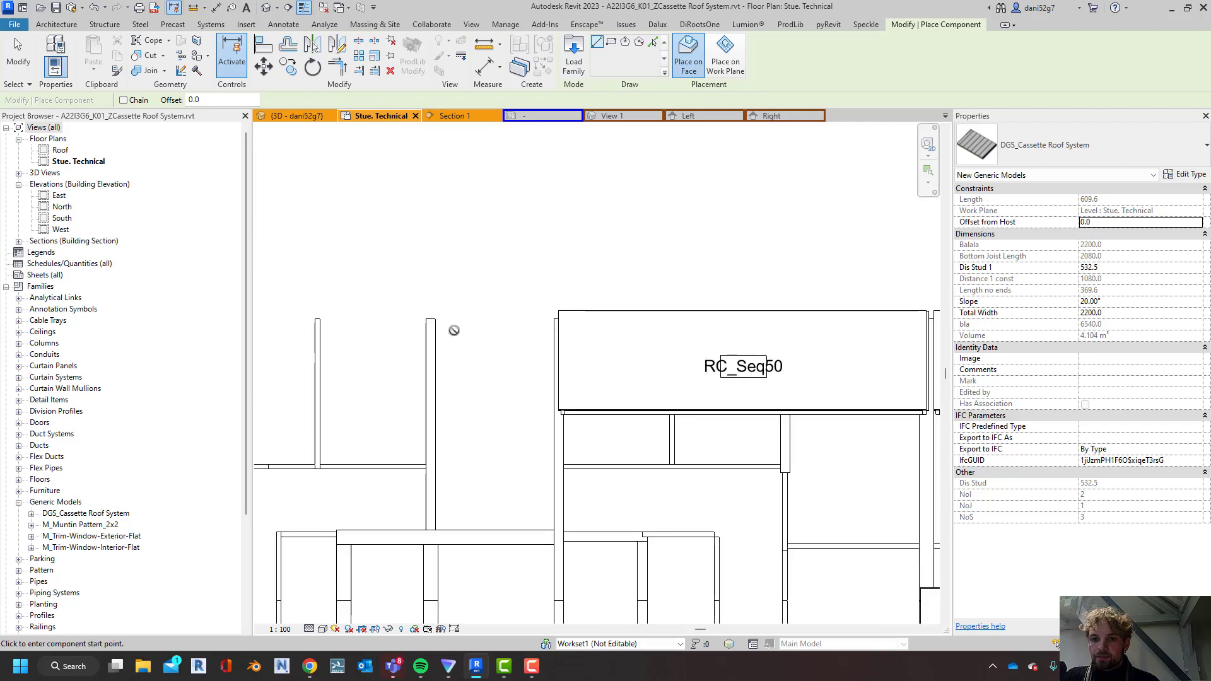
middle_drag(630, 472, 627, 303)
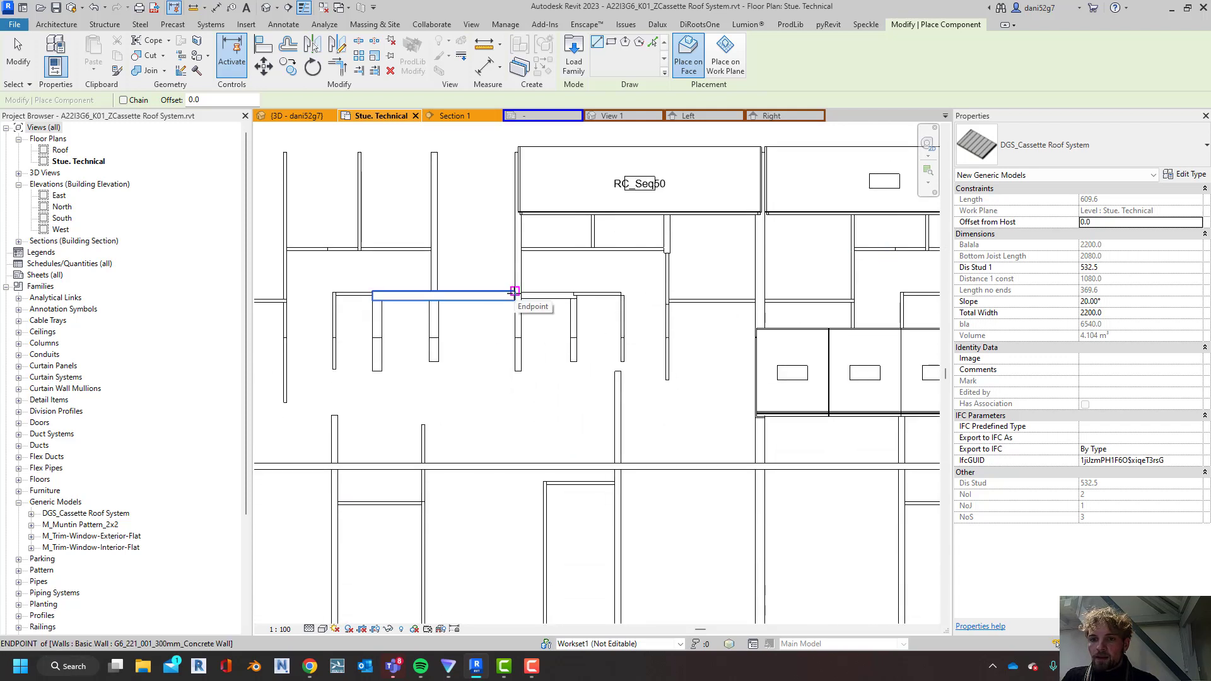
click(326, 292)
key(Escape)
key(Escape)
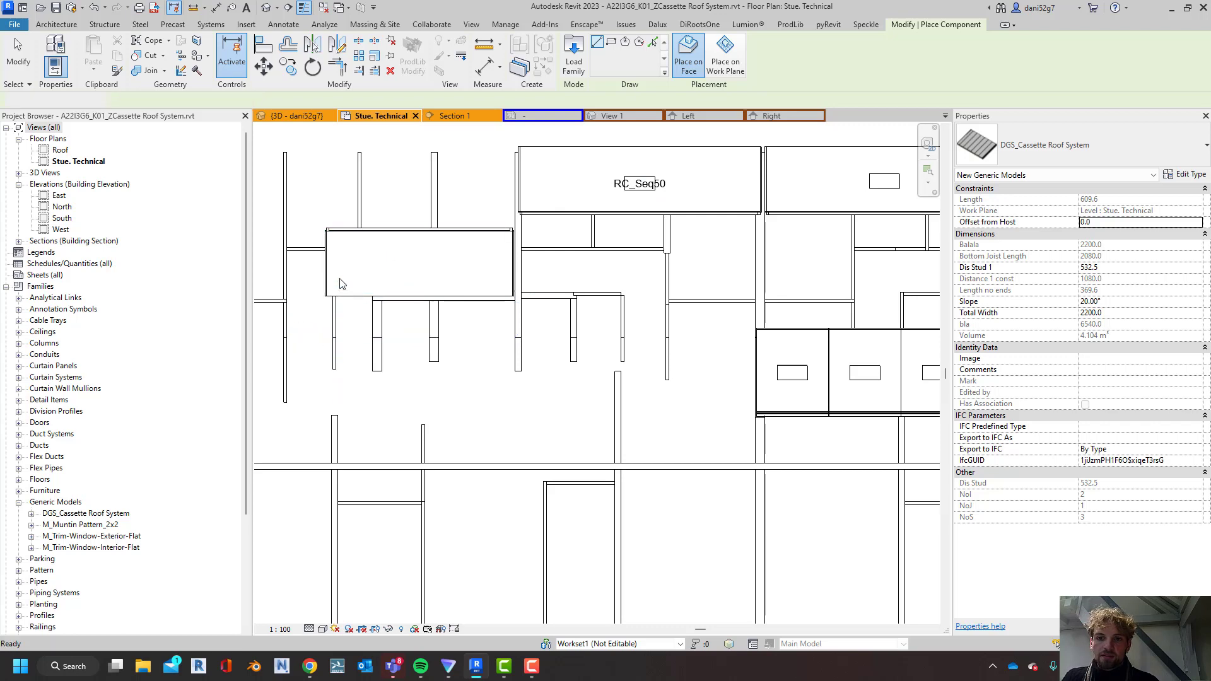
Rotate the new 6000 mm long cassette by 180° about its centre
click(351, 255)
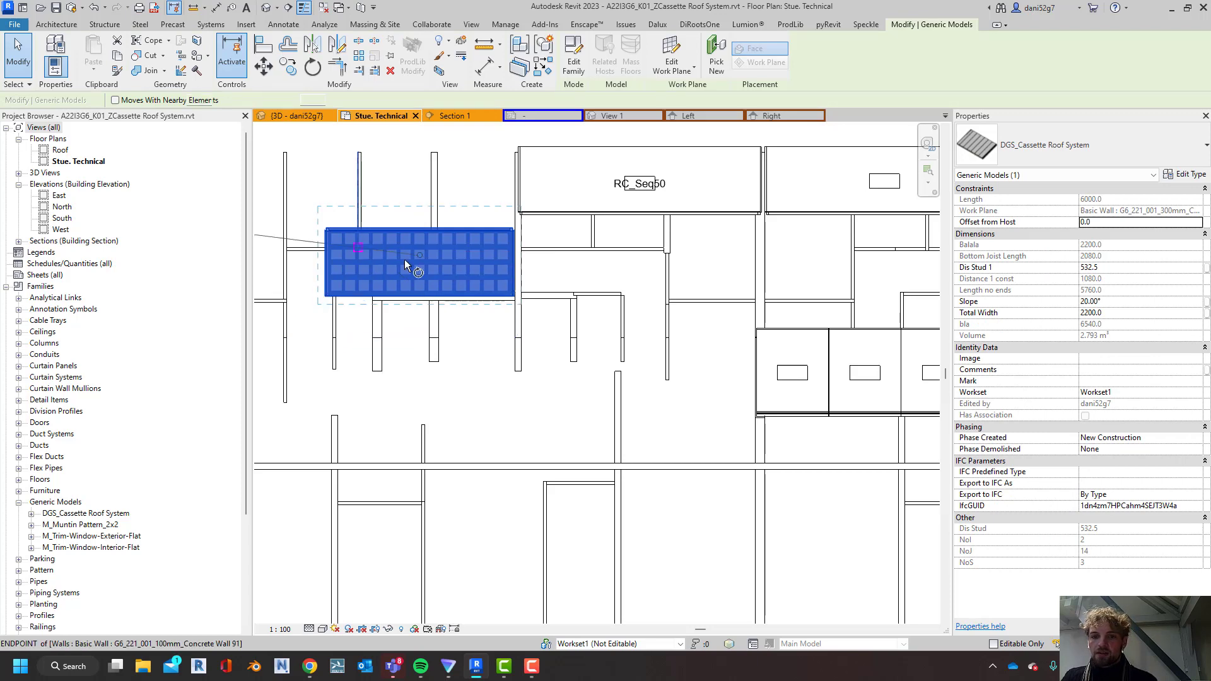
key(r)
key(o)
click(588, 260)
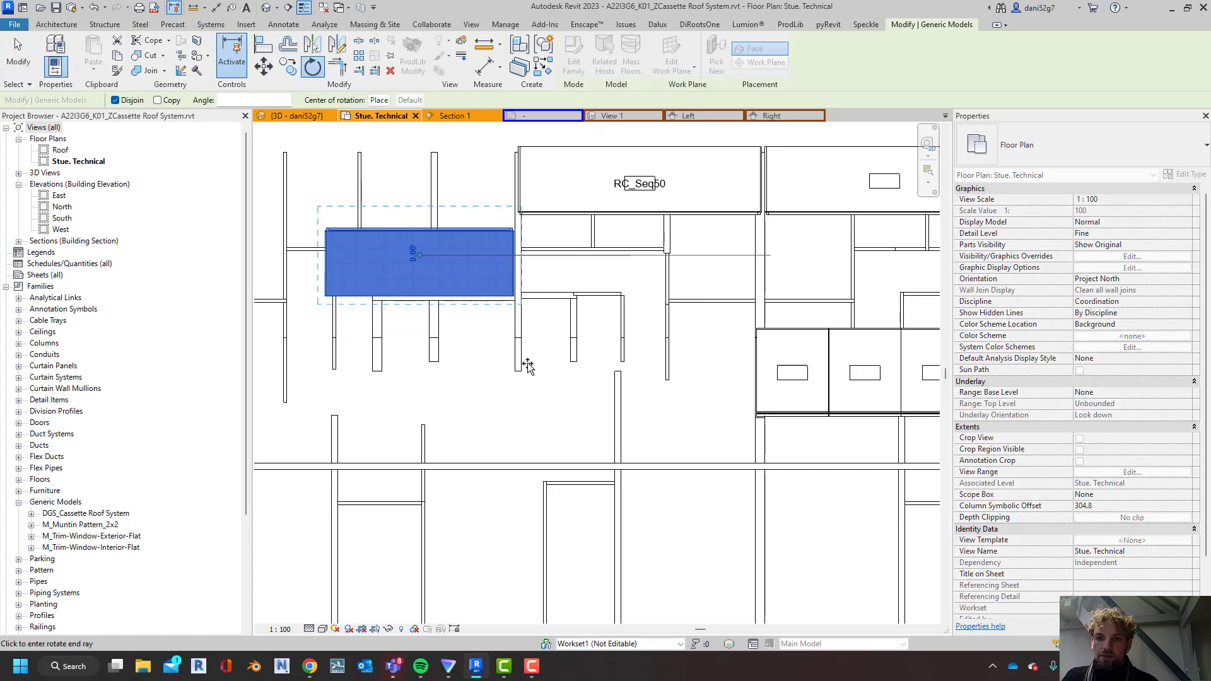
text(1)
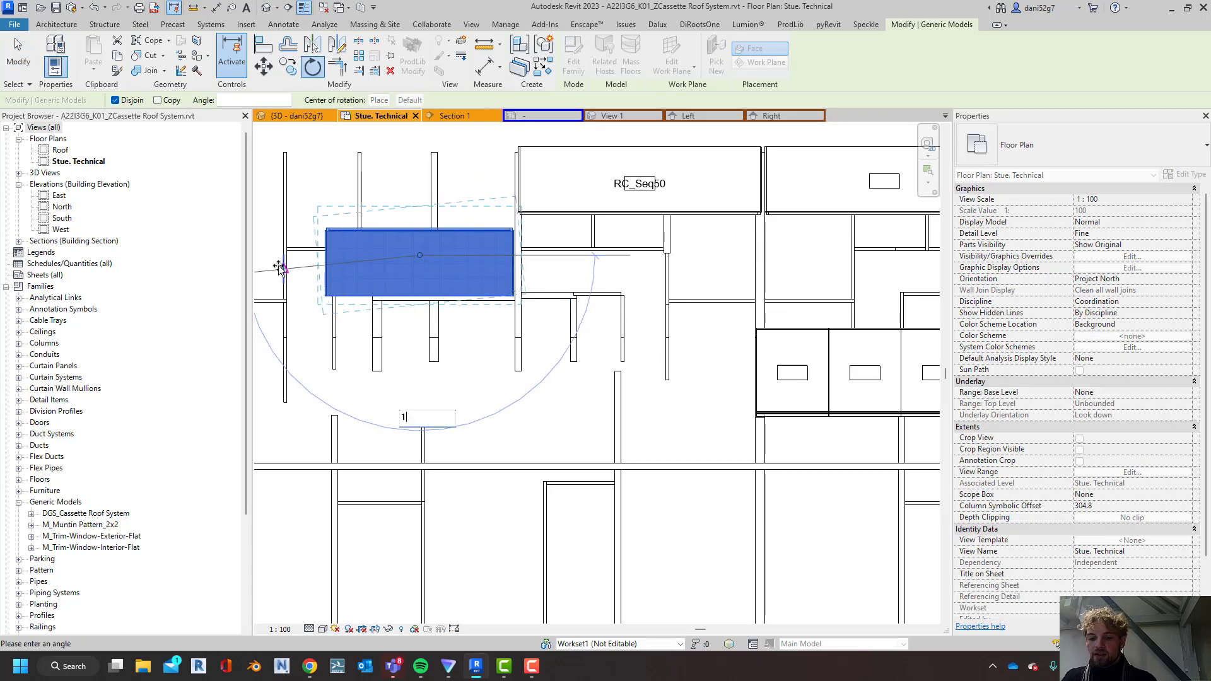
text(80)
key(Return)
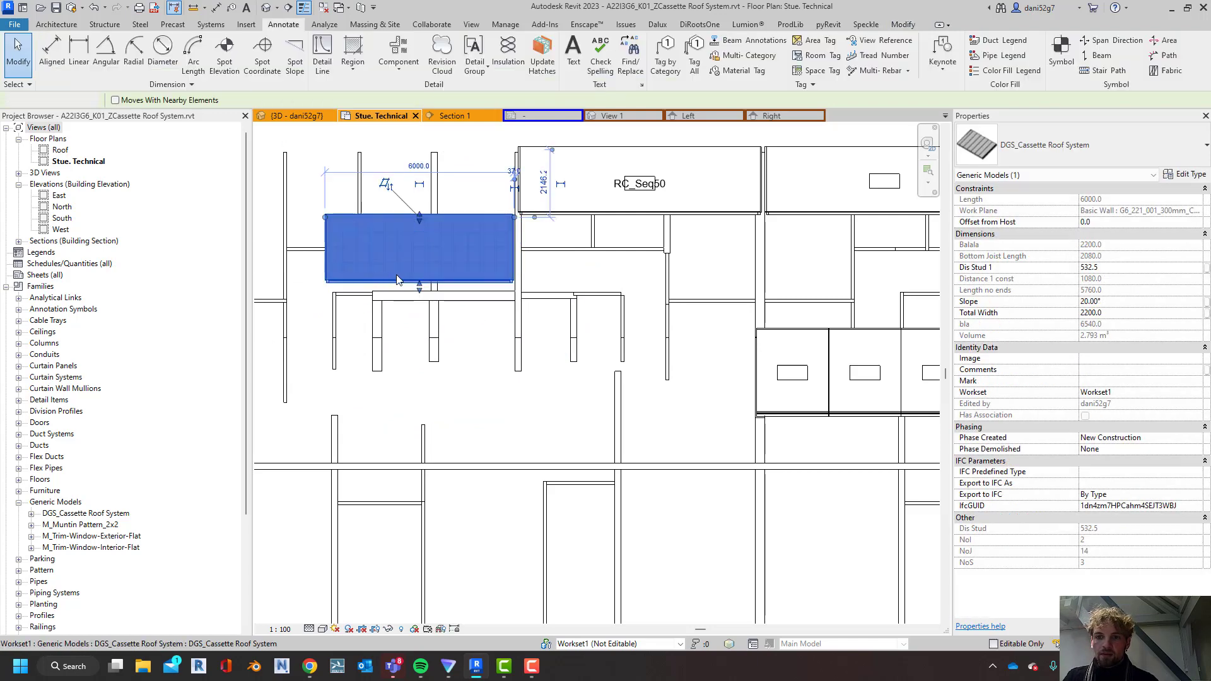
key(Escape)
Move the rotated cassette about 7800 mm horizontally to the right, aligning its upper-right corner below RC_Seq50's right end
click(443, 258)
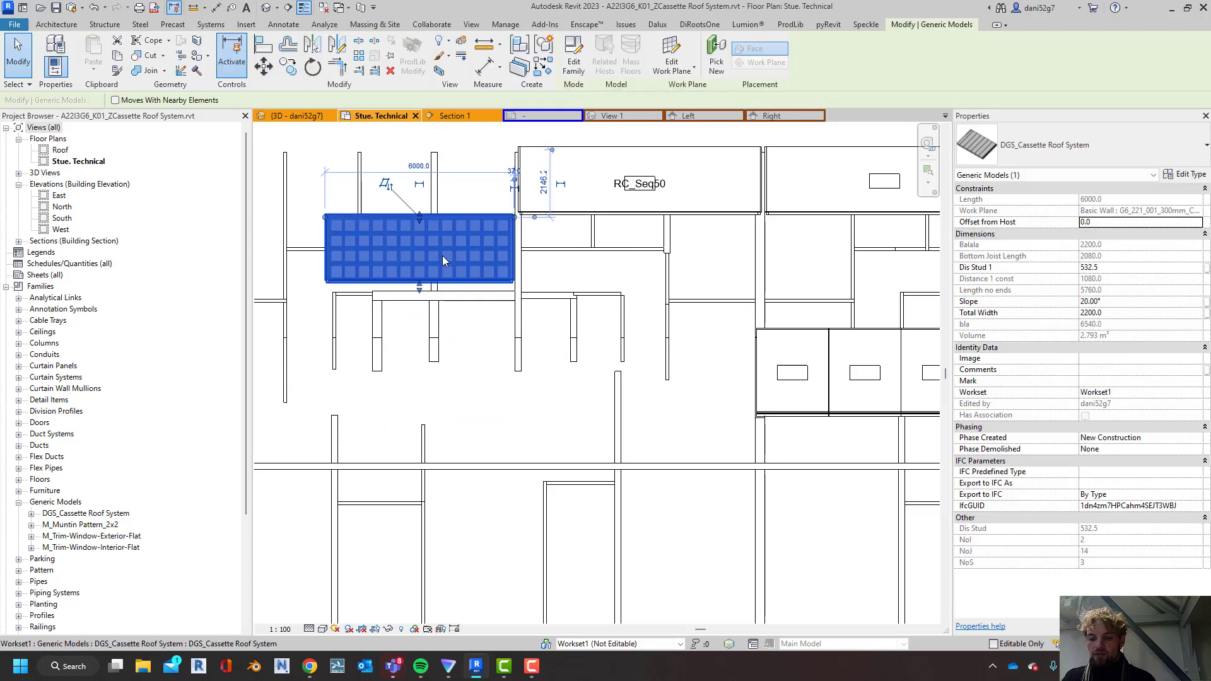
key(m)
key(v)
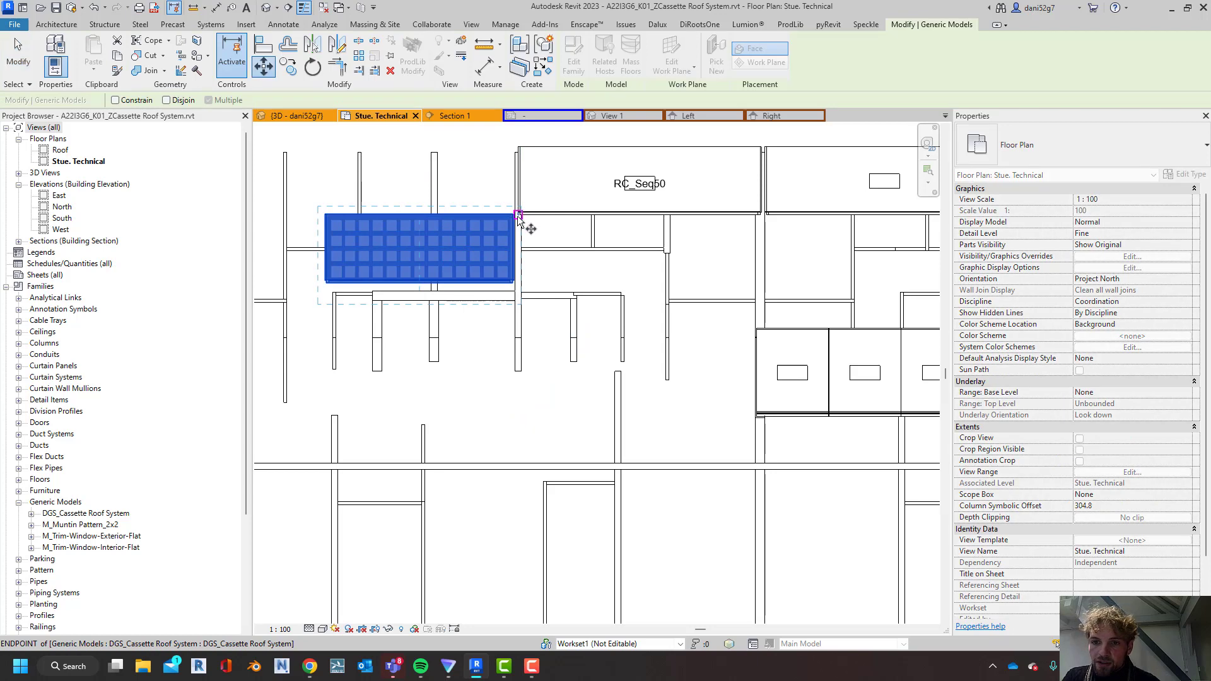
click(515, 215)
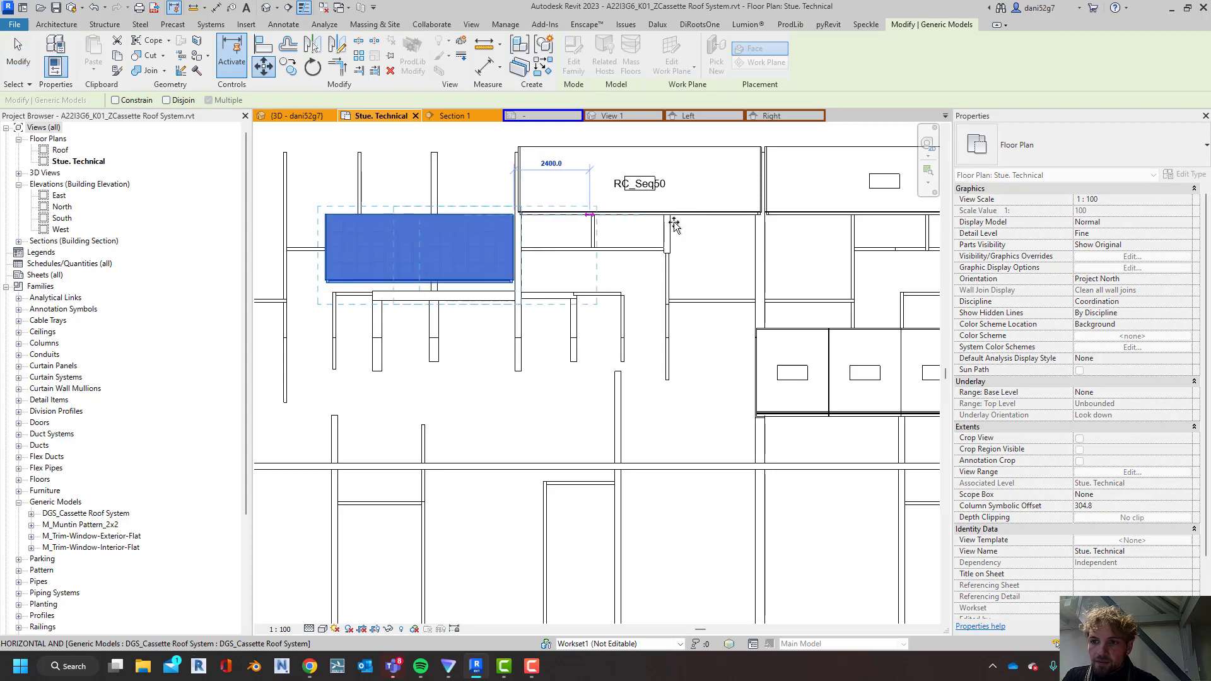
click(759, 218)
key(Escape)
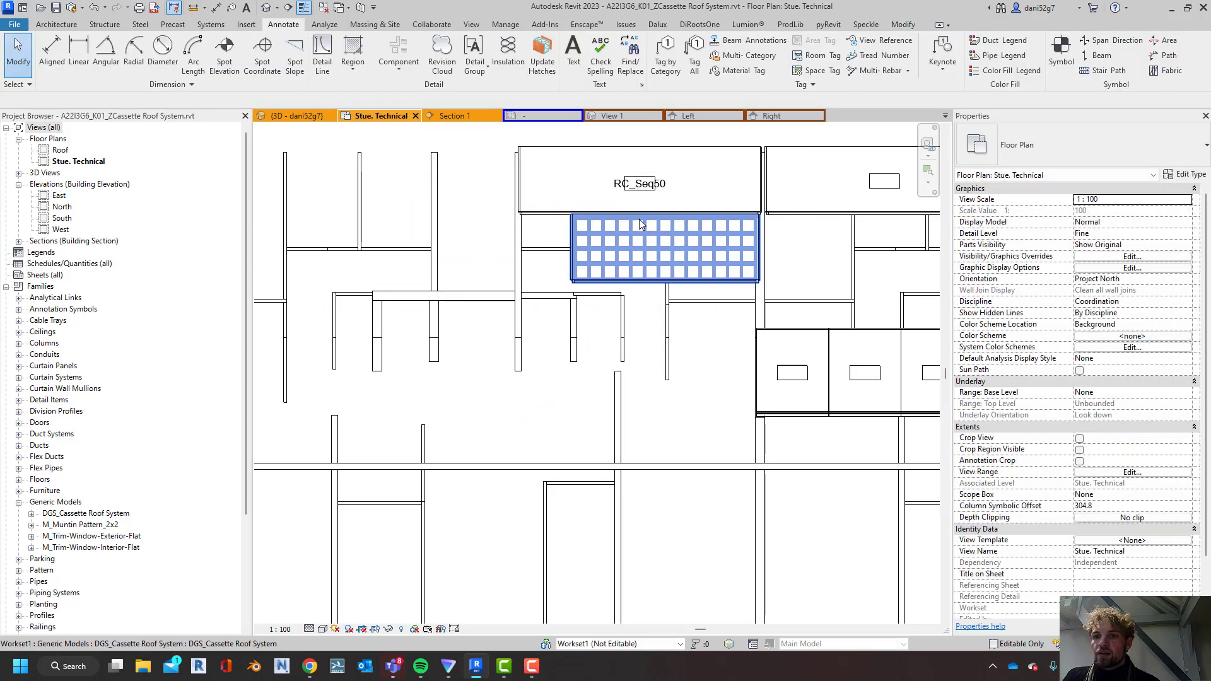
Create a vertical building section through RC_Seq50 and the new cassette below it, and open the section view
scroll(536, 290, down, 3)
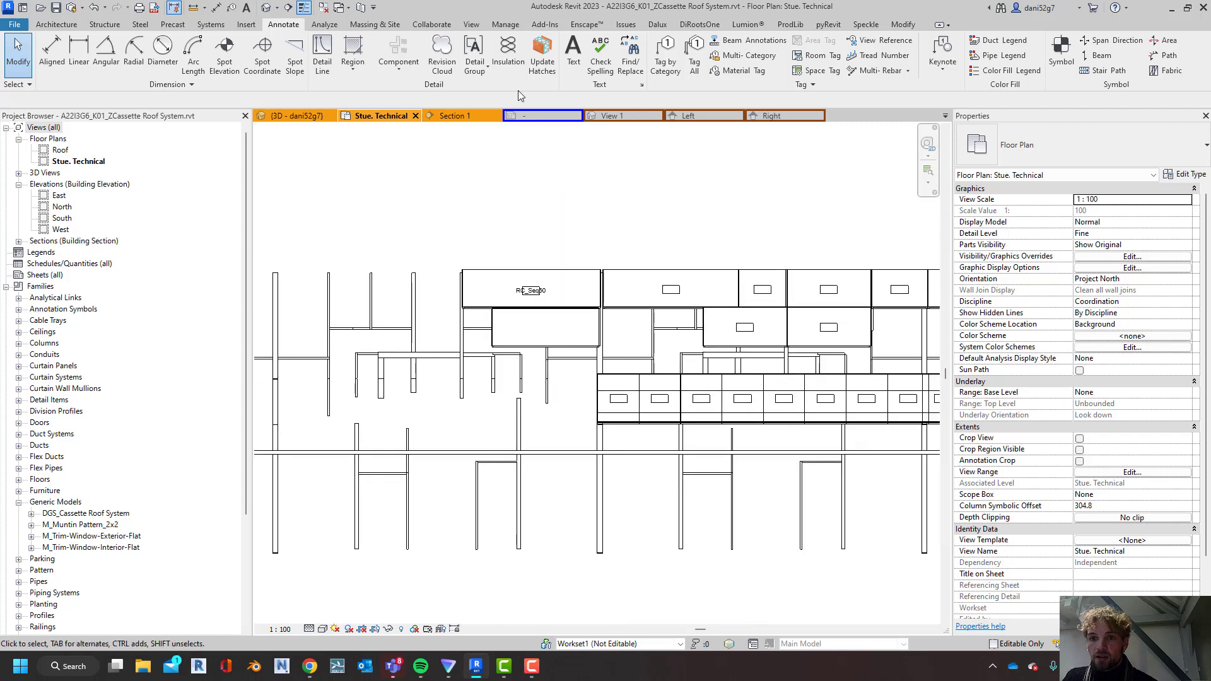
click(471, 24)
click(423, 53)
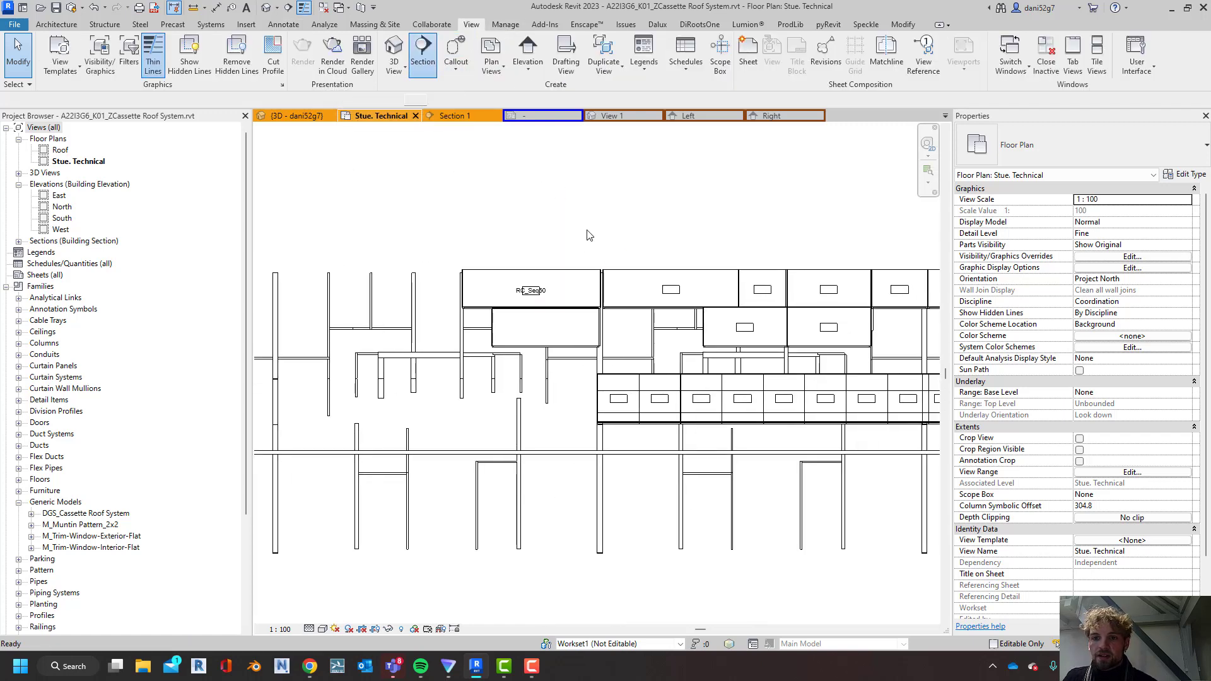
click(560, 203)
click(561, 544)
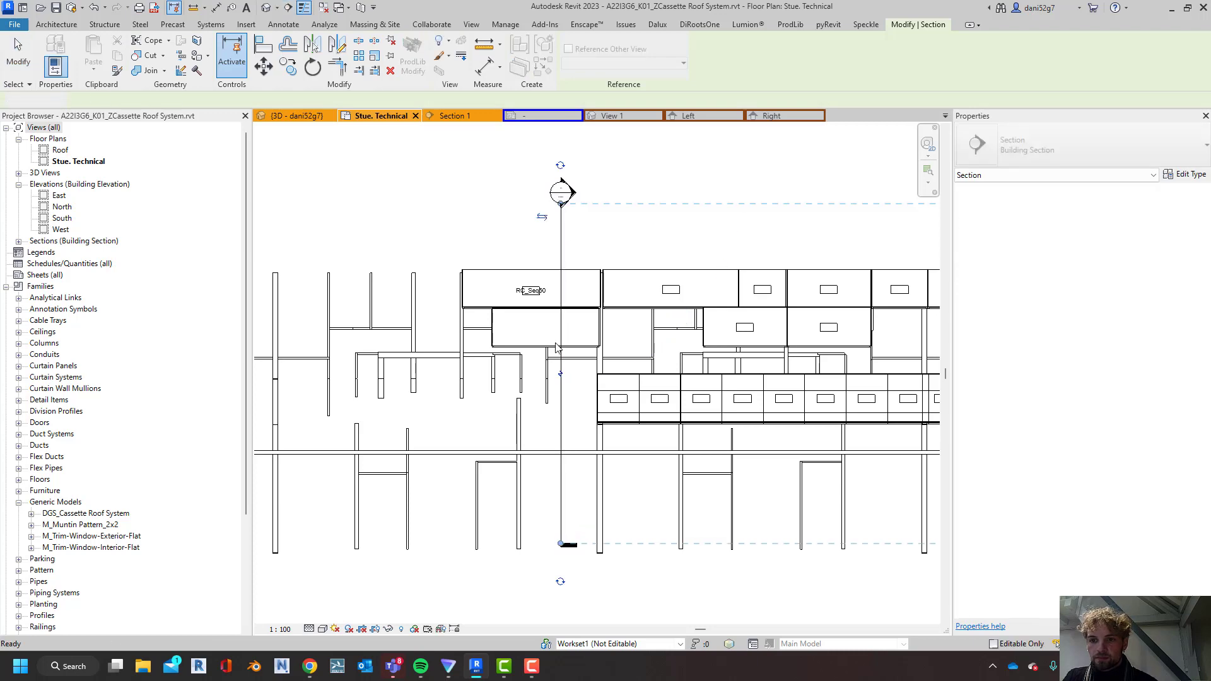
key(Escape)
right_click(561, 251)
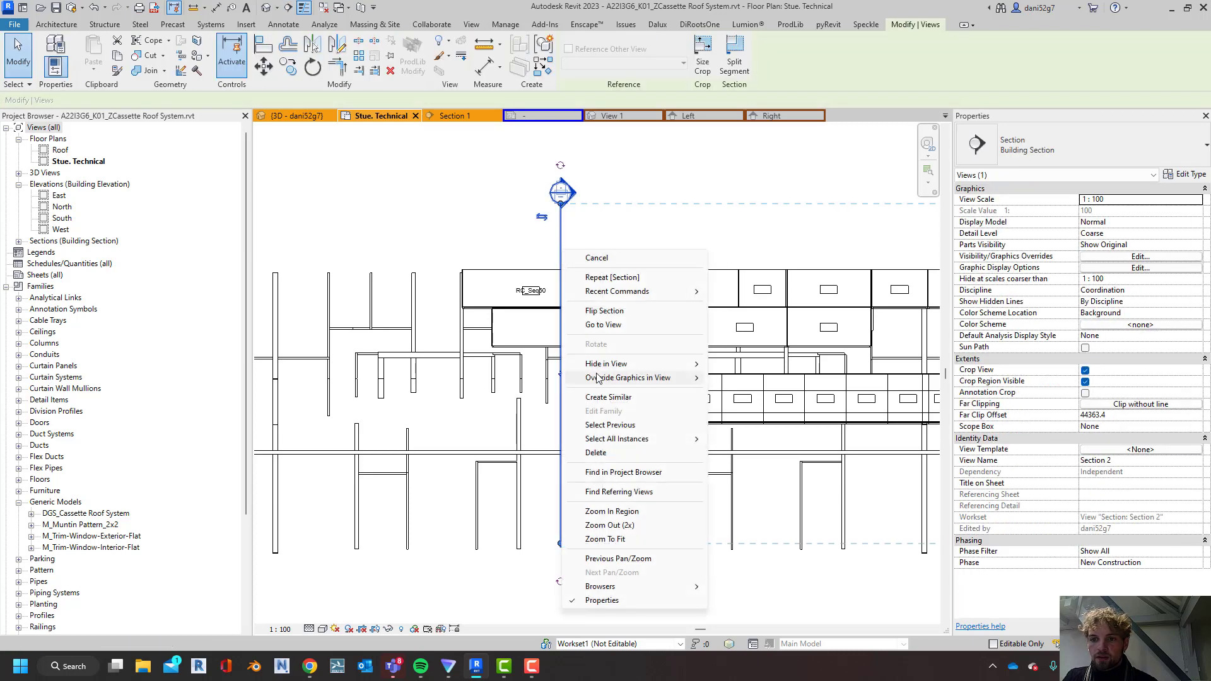
click(604, 325)
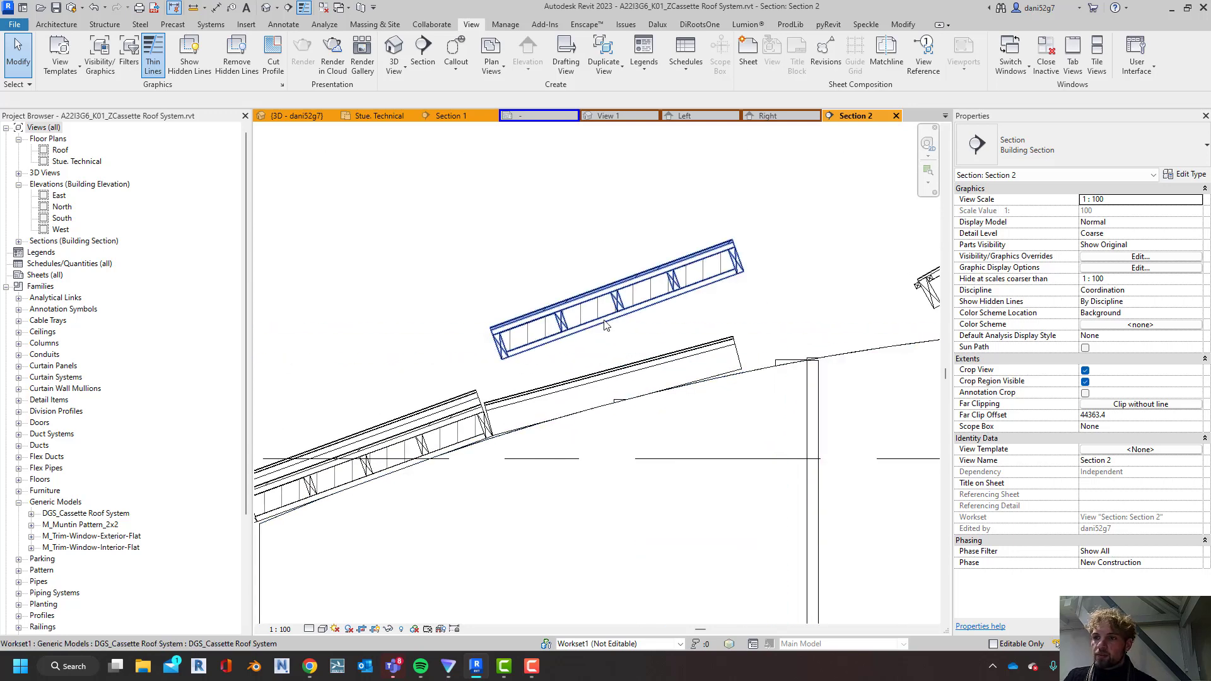
click(598, 318)
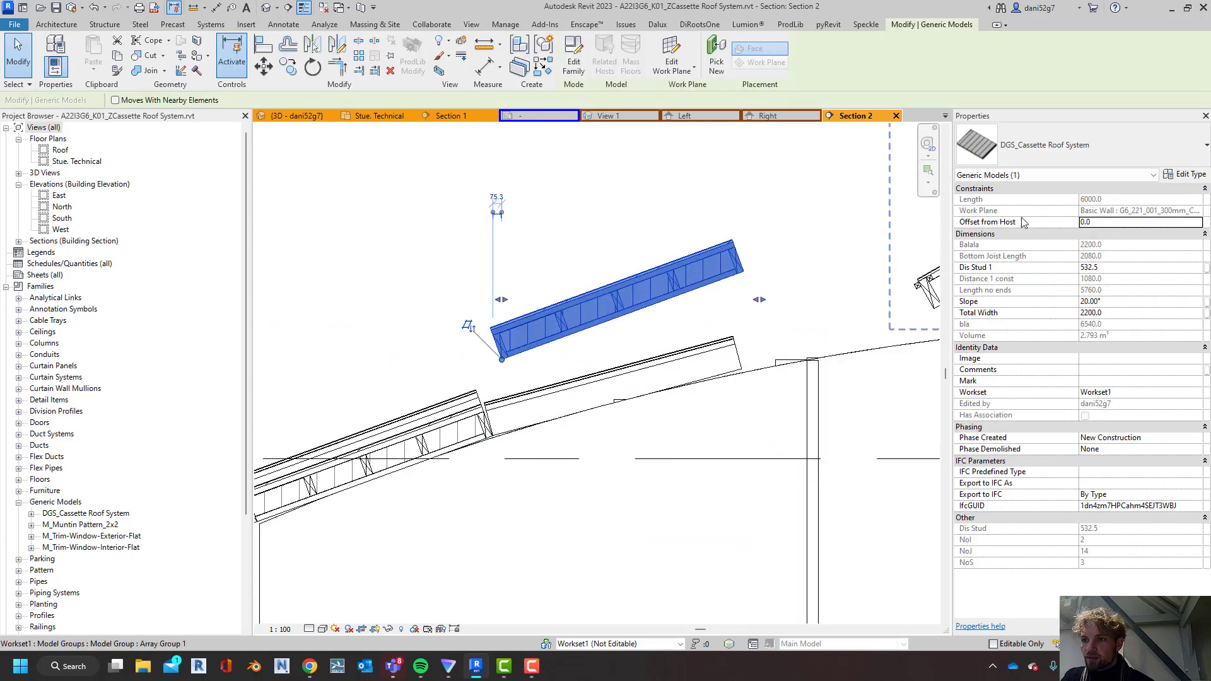
middle_drag(704, 326, 753, 259)
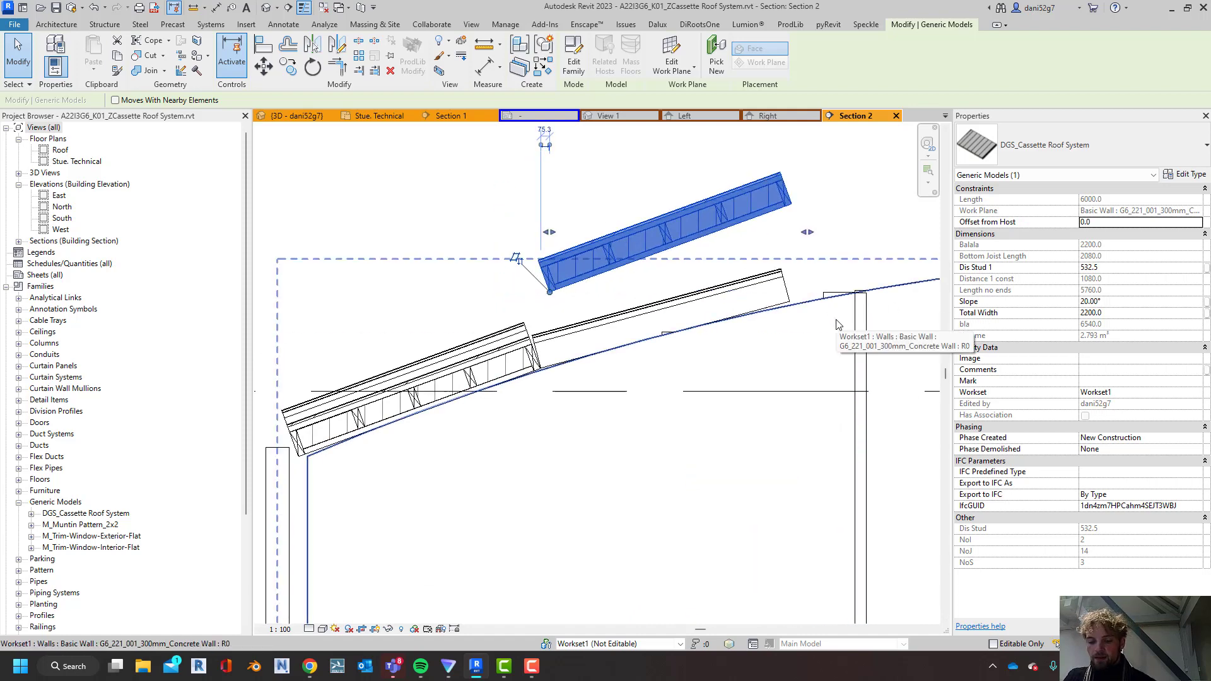
key(d)
key(i)
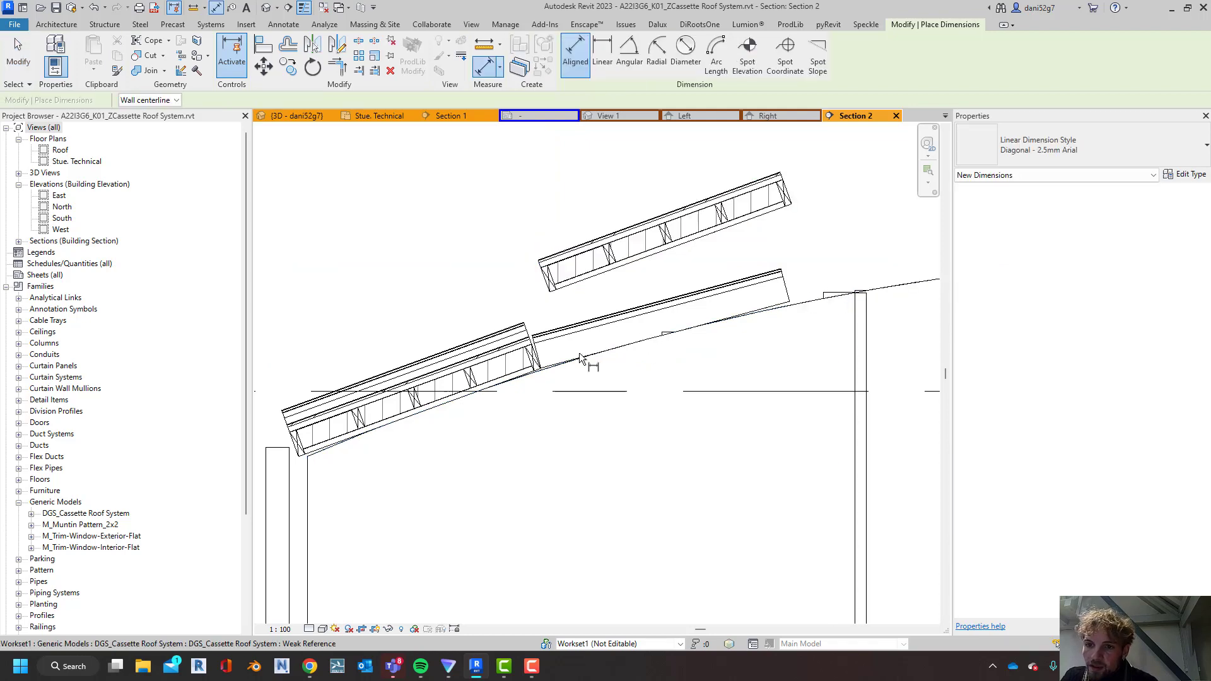
scroll(577, 350, up, 3)
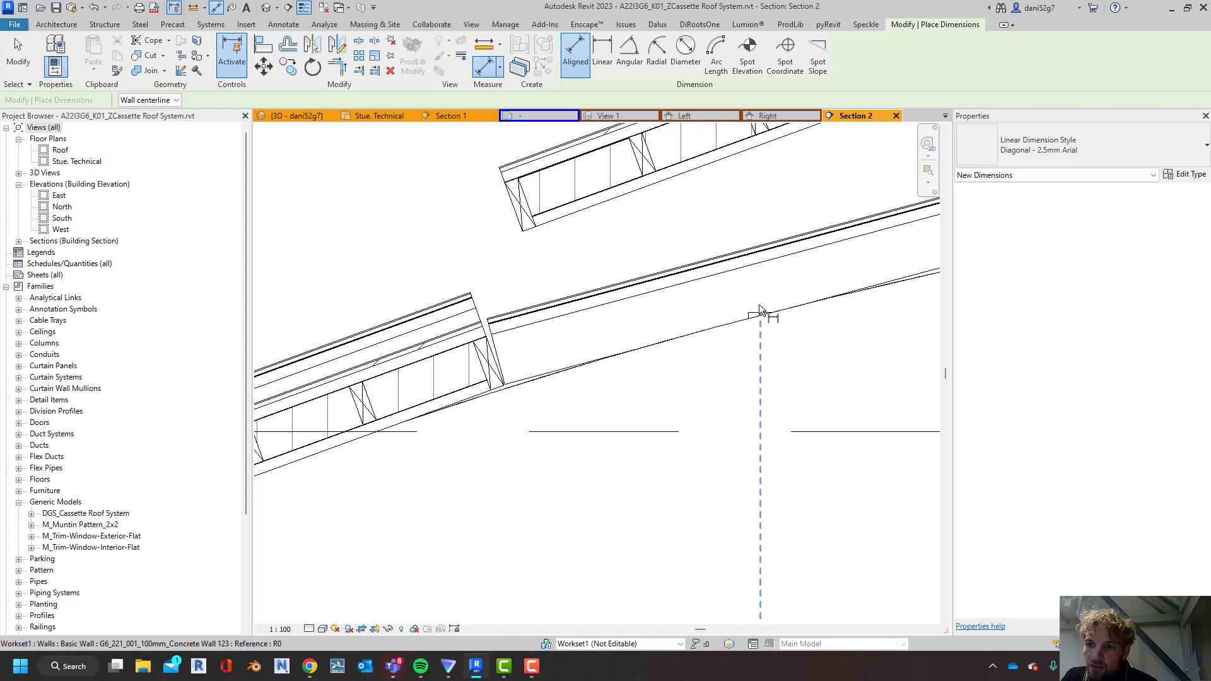
scroll(754, 315, up, 3)
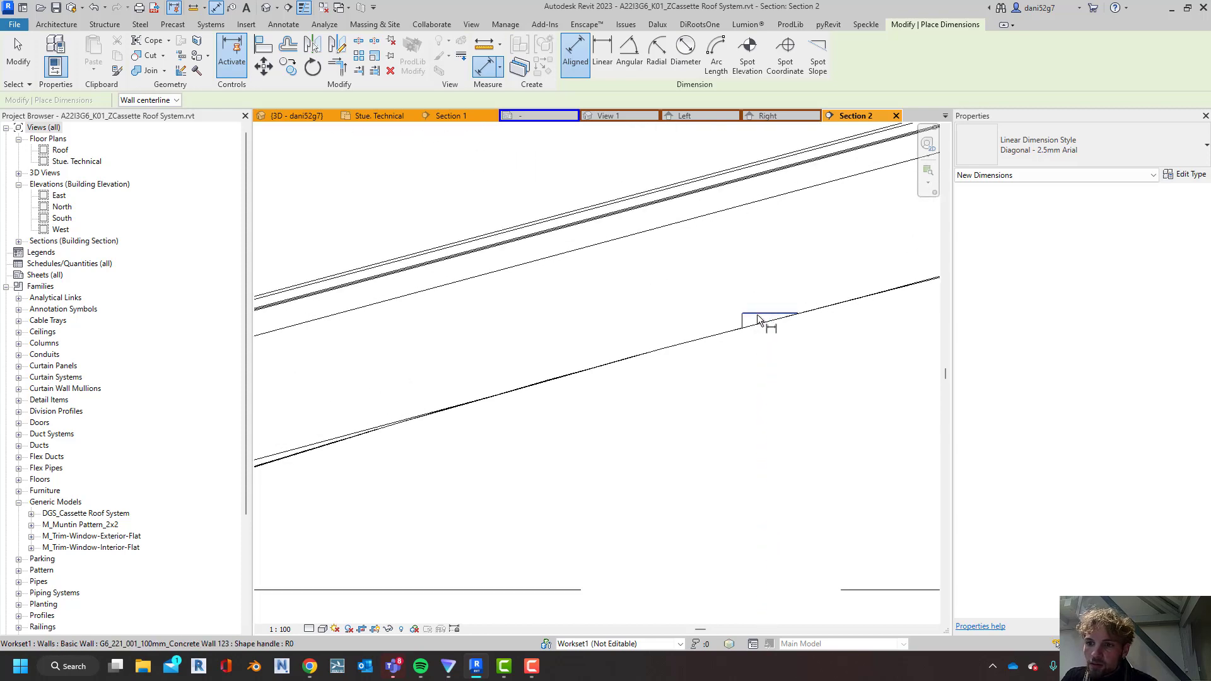
click(758, 314)
middle_drag(751, 217, 648, 439)
scroll(651, 429, down, 3)
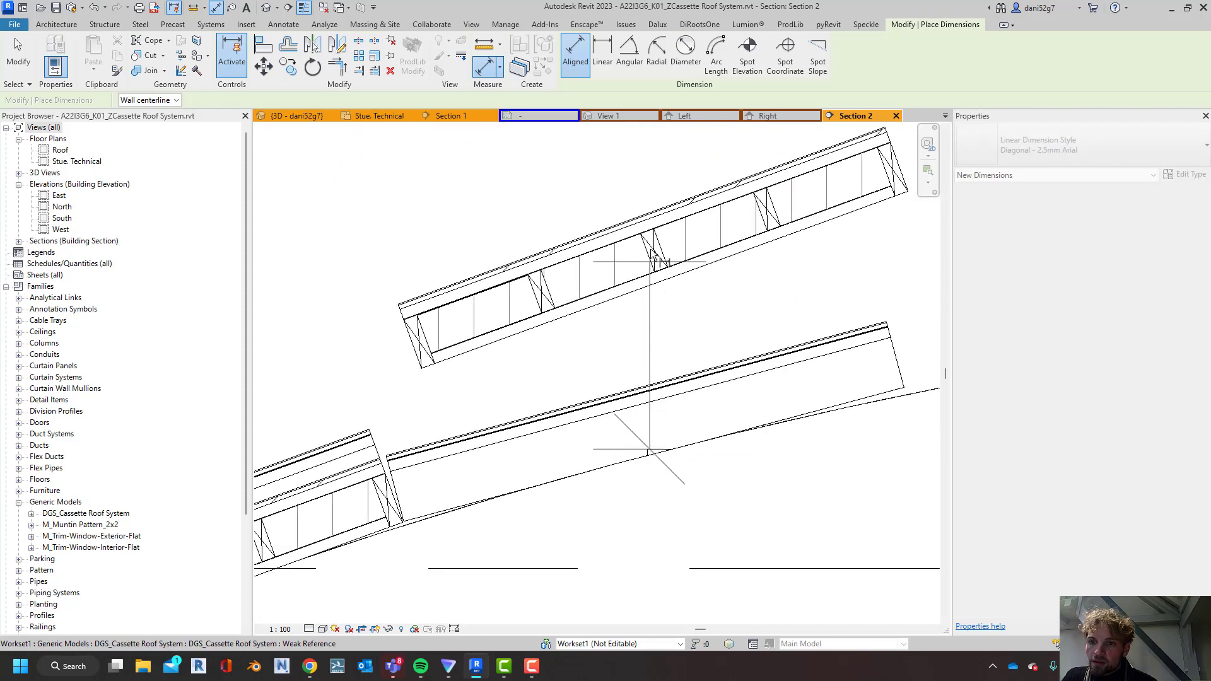
key(Escape)
Measure the vertical distance from the small wall top to the underside of the raised cassette
click(483, 48)
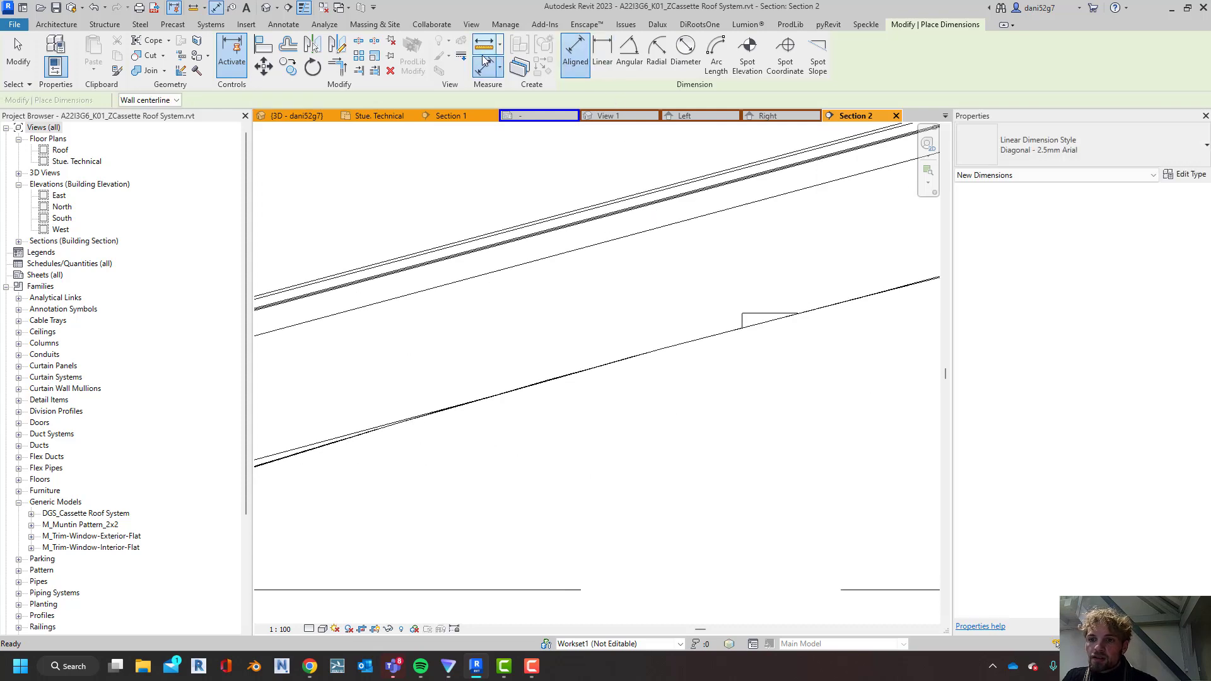
click(769, 313)
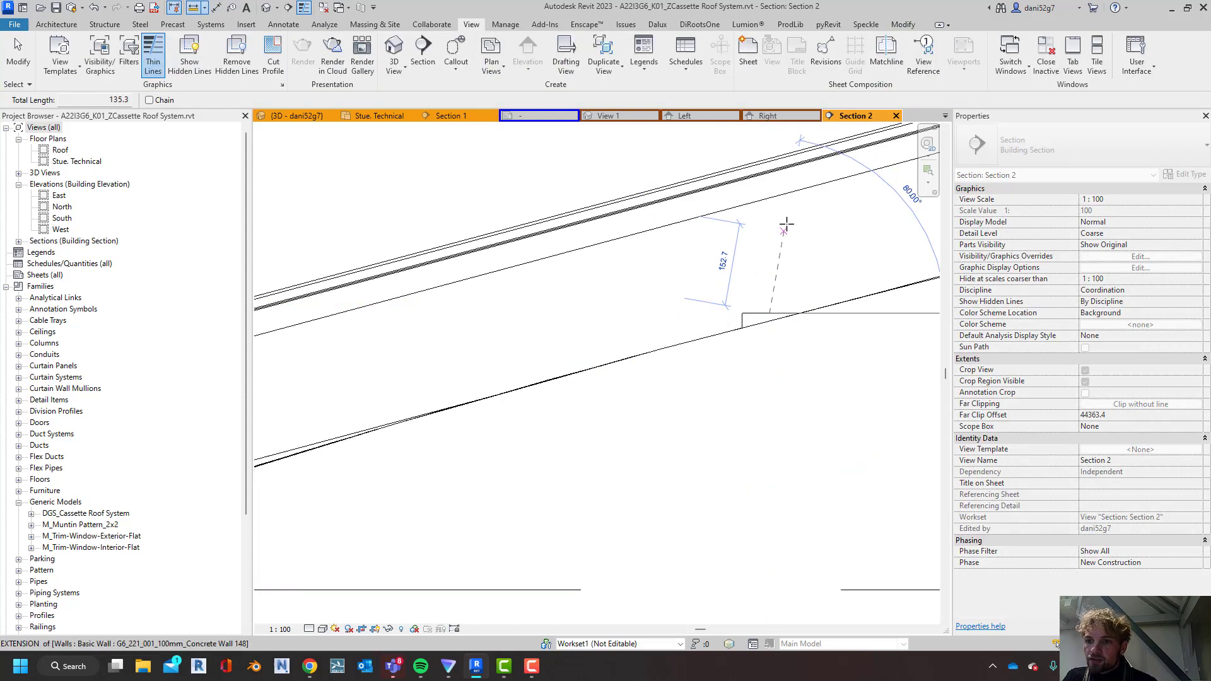
scroll(771, 309, down, 3)
middle_drag(781, 189, 765, 315)
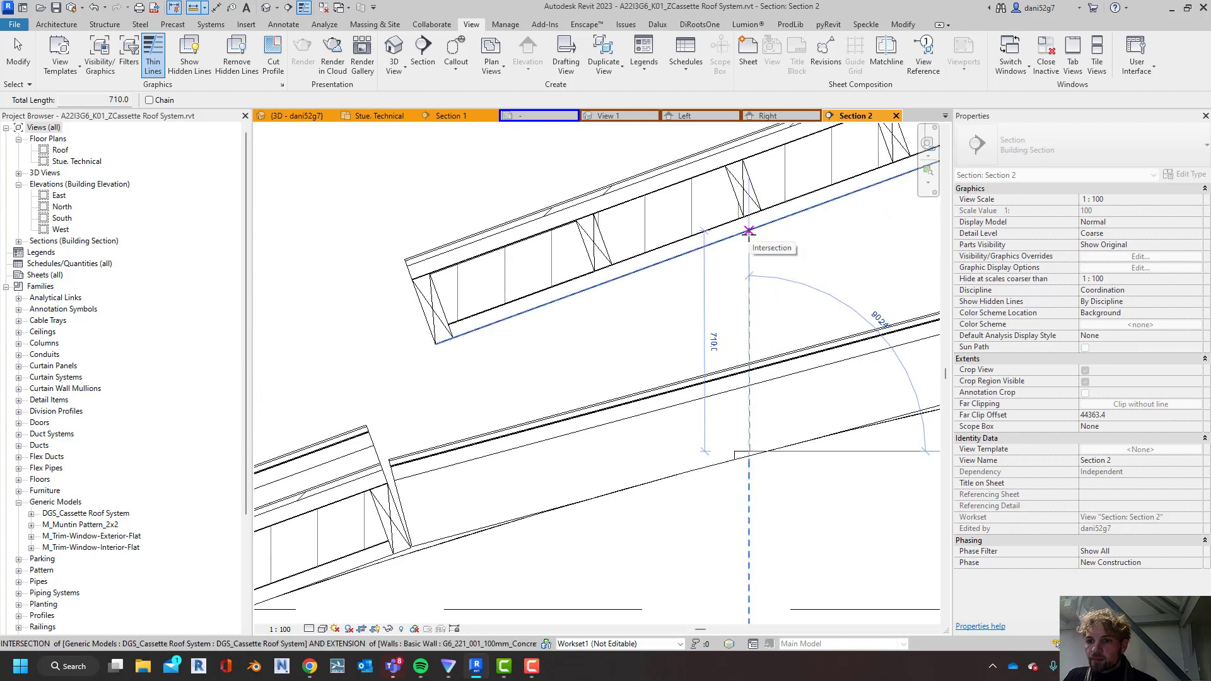
key(Escape)
key(Escape)
Set the raised cassette's Offset from Host to -700 mm
click(750, 235)
click(1114, 225)
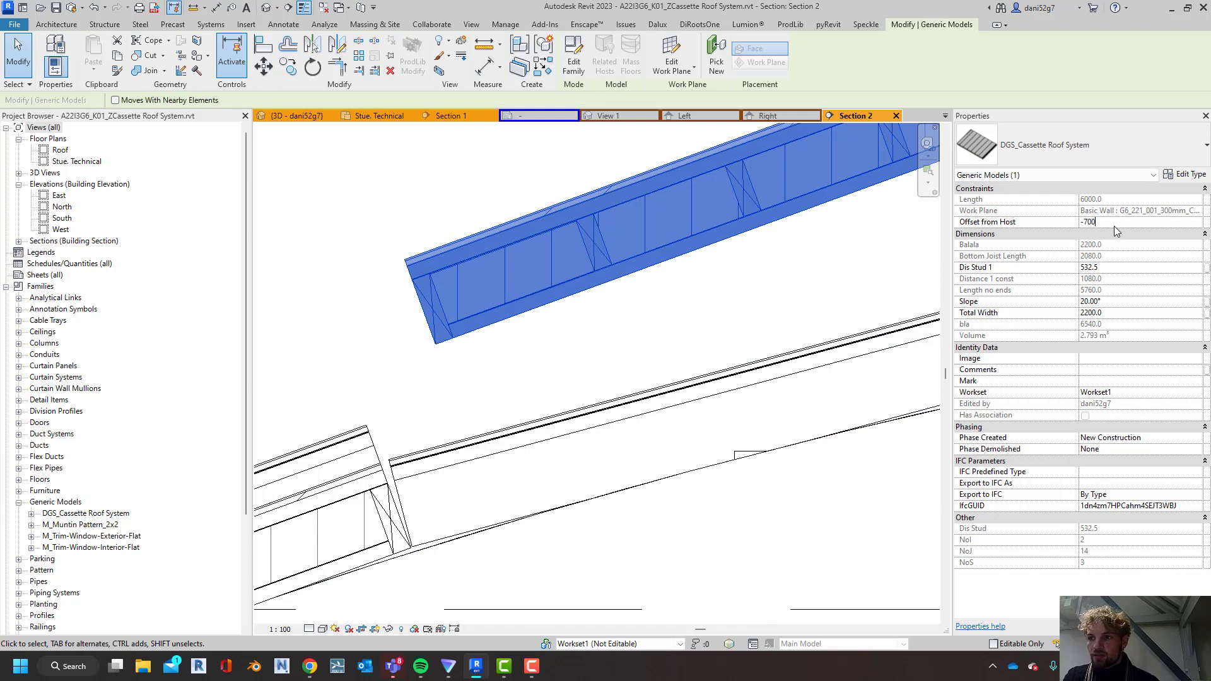
text(-700)
key(Return)
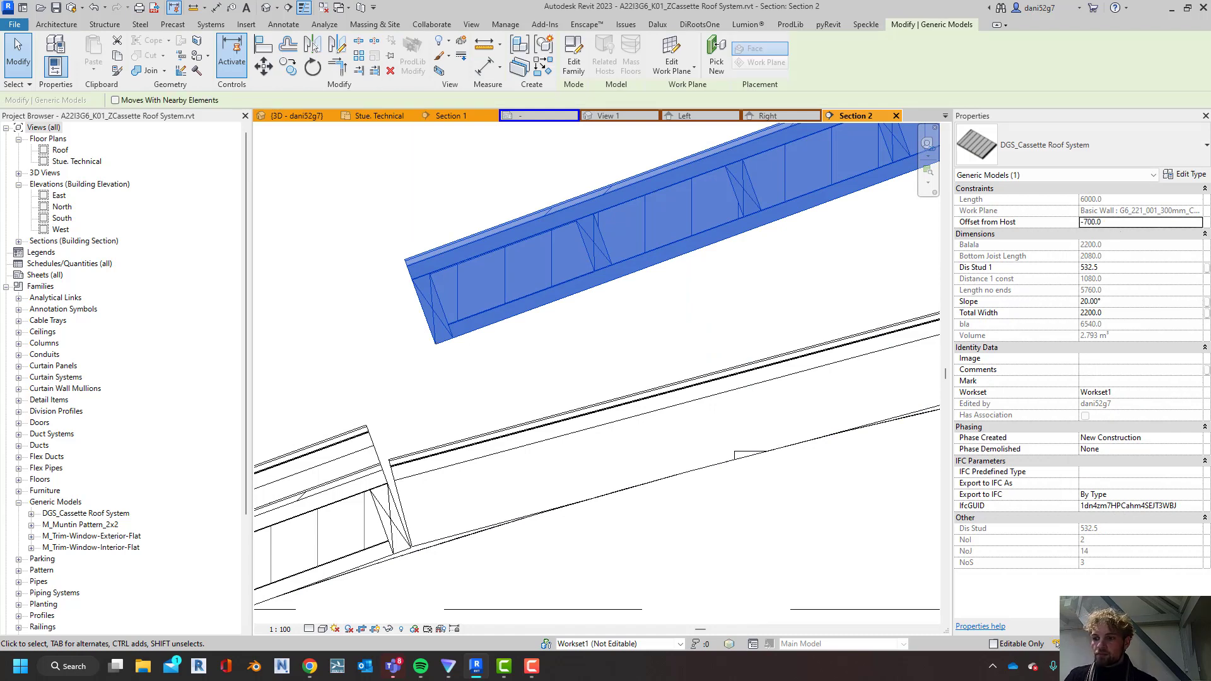
scroll(676, 519, down, 2)
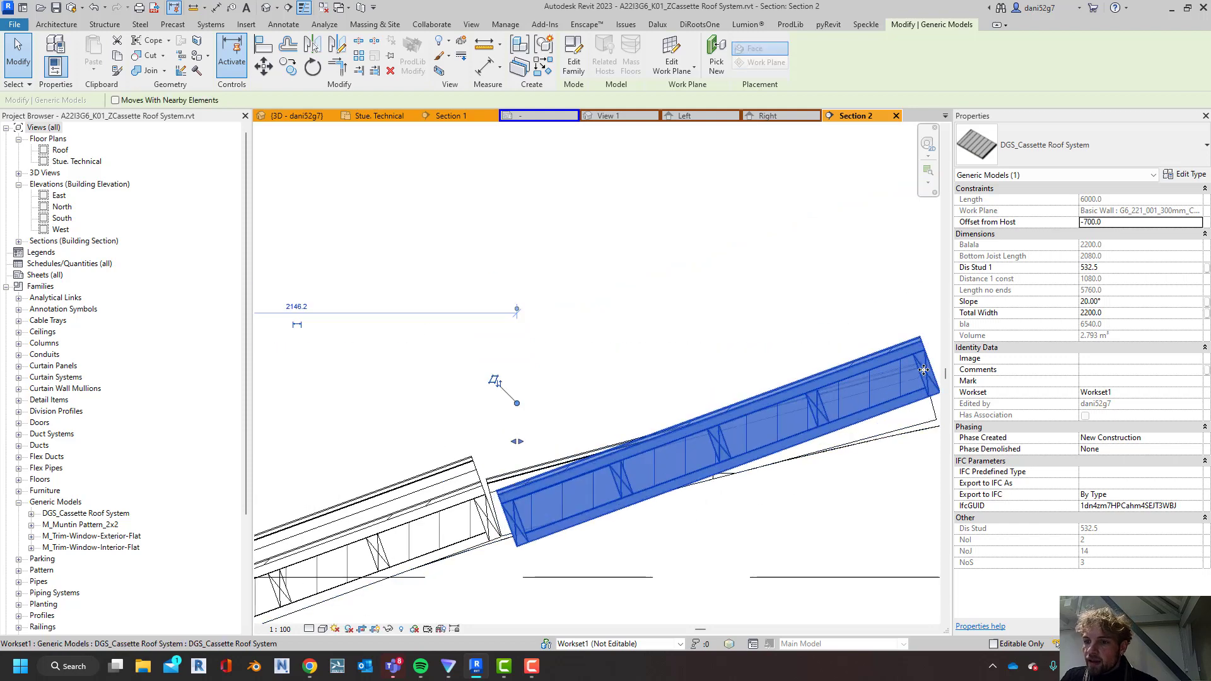
Set the selected upper cassette's Slope to 15° and its Offset from Host to -650 mm
click(1123, 303)
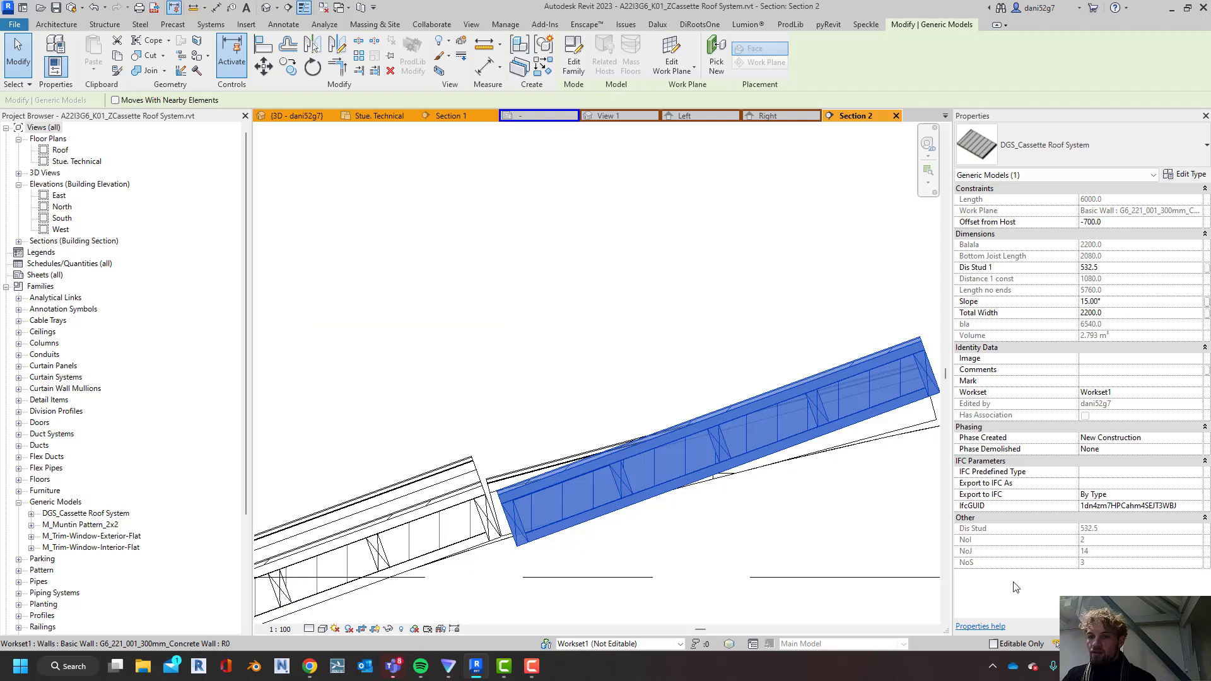
scroll(766, 452, down, 1)
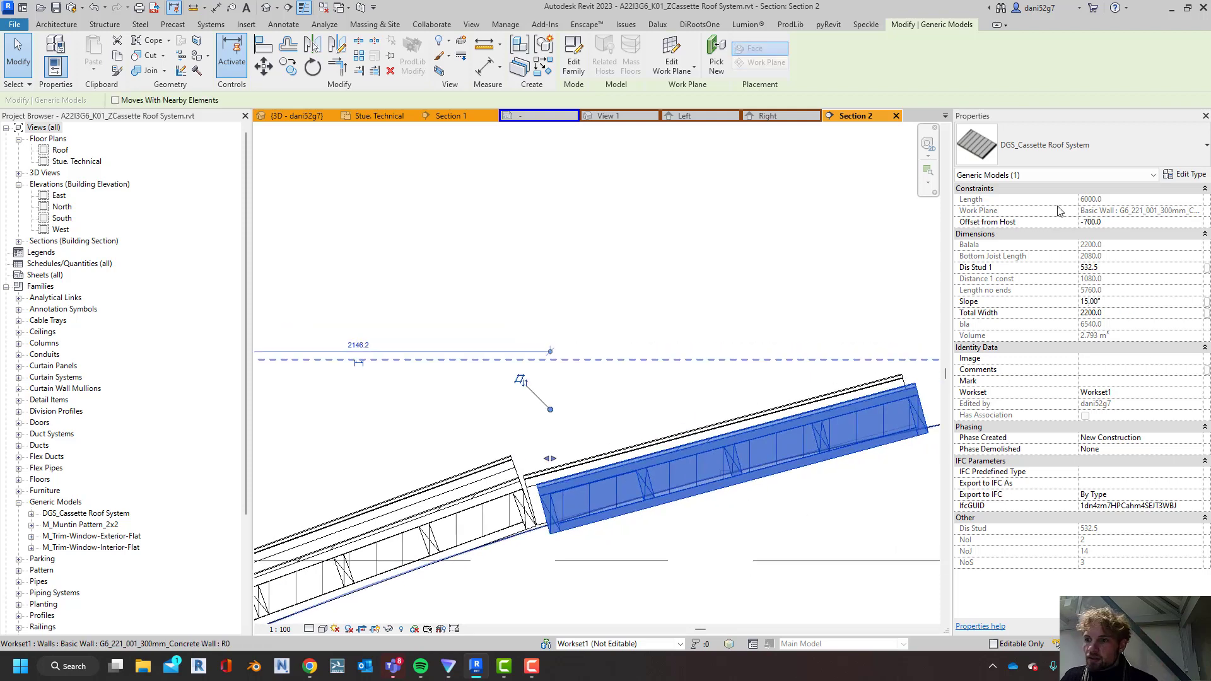
click(1129, 223)
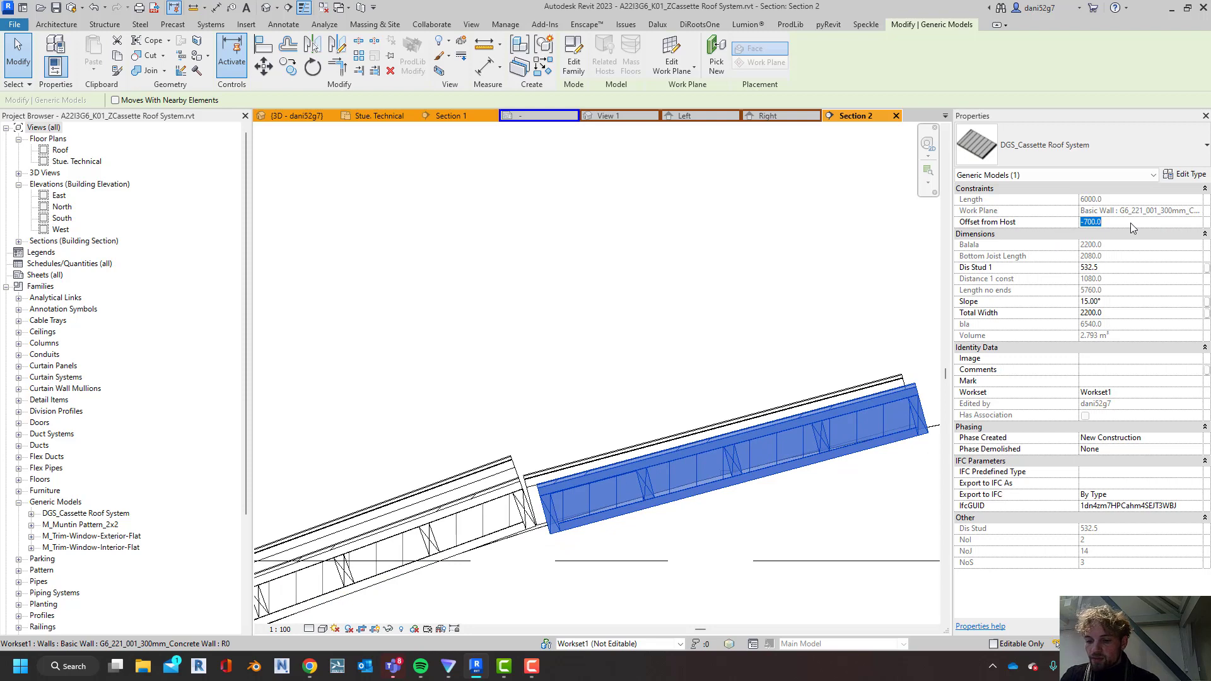
text(-650.0)
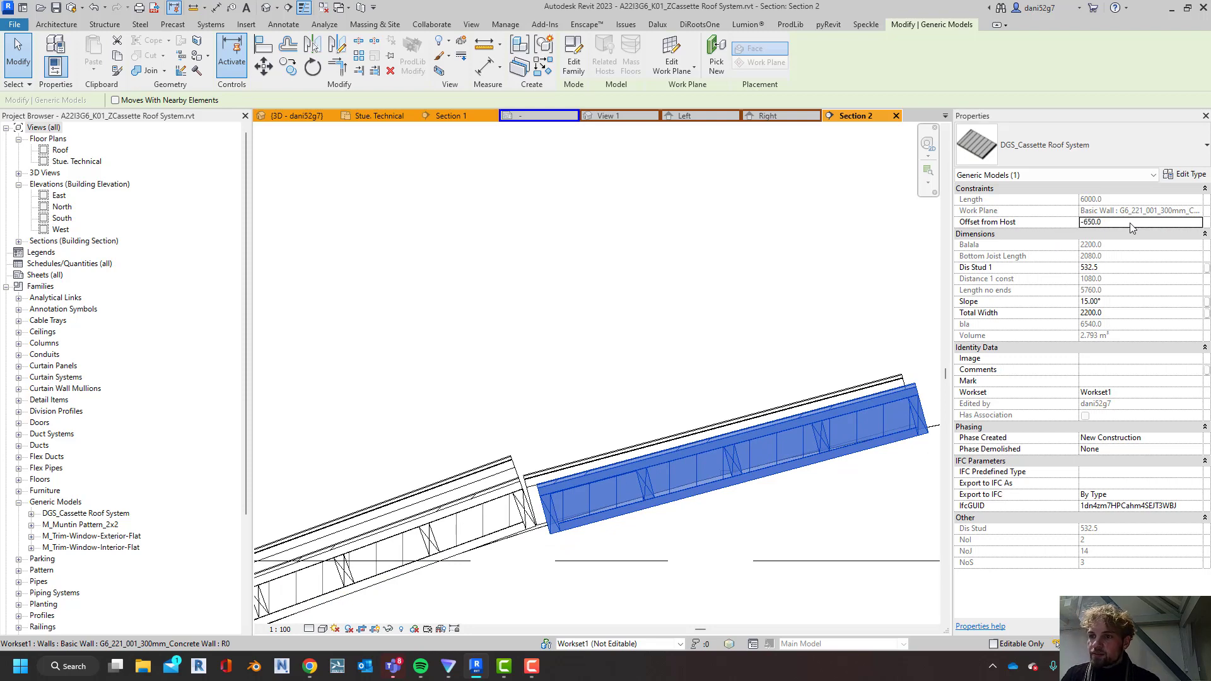
click(1185, 626)
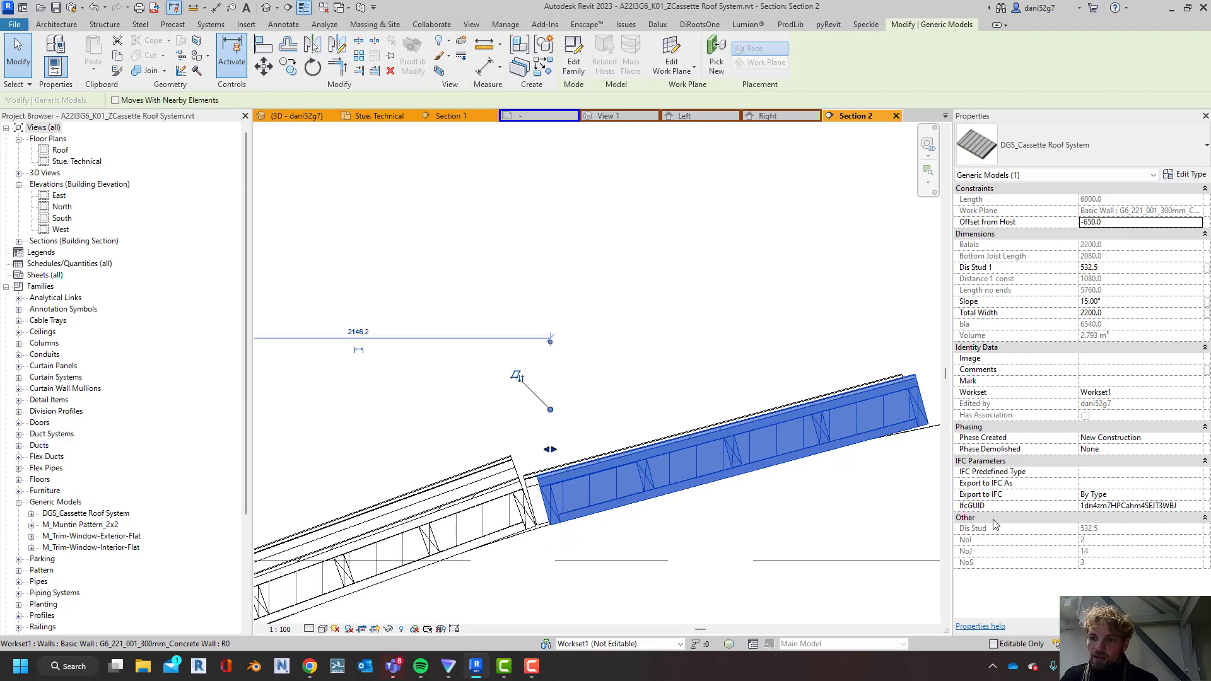
scroll(673, 445, down, 2)
middle_drag(611, 491, 669, 387)
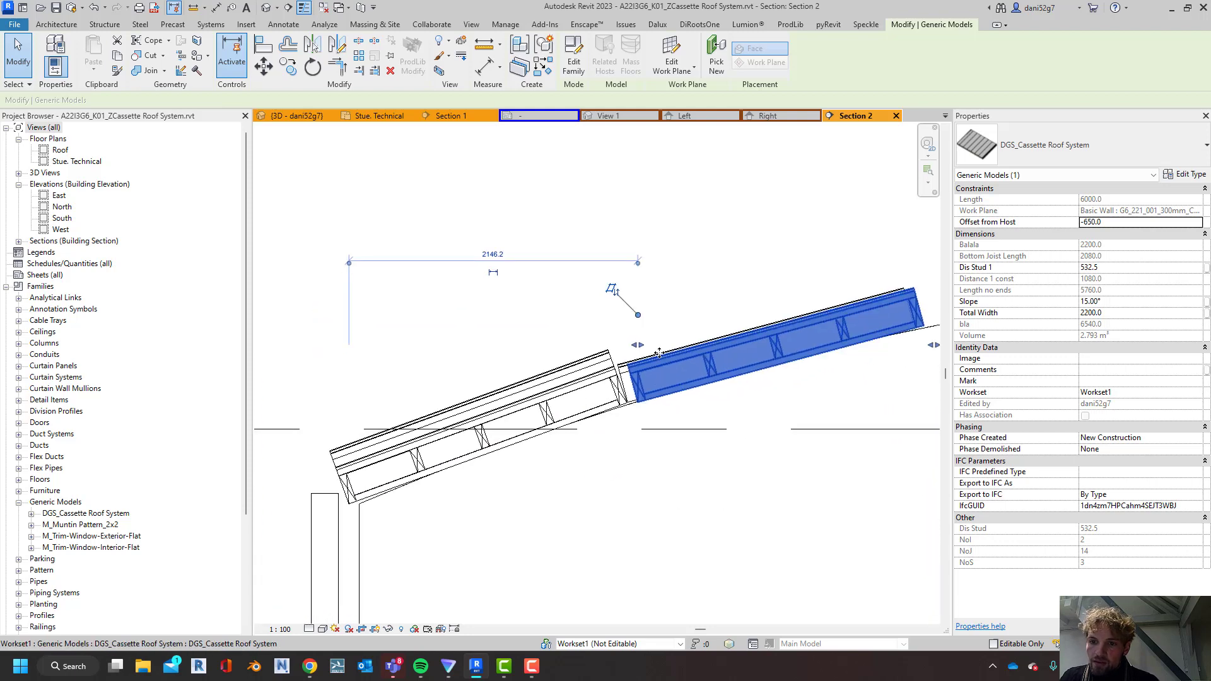
Nudge the 15° cassette toward the lower cassette in the section until the gap between their ends closes
click(604, 398)
key(Escape)
click(610, 360)
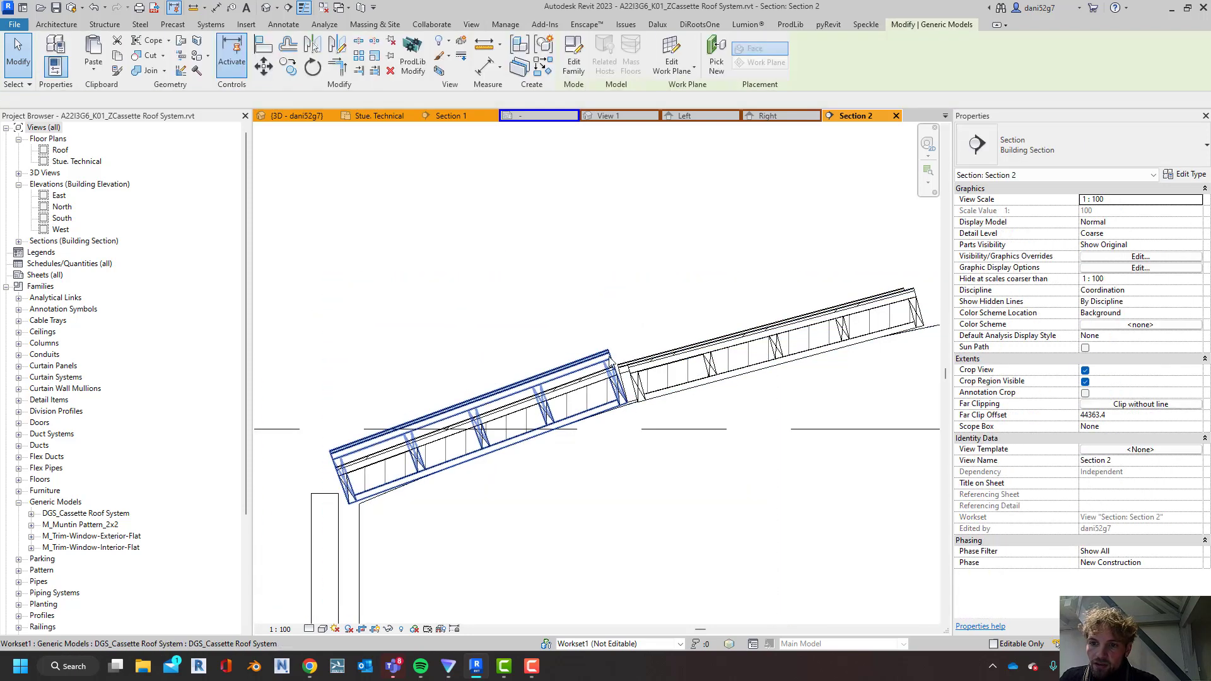
scroll(618, 391, up, 2)
click(641, 368)
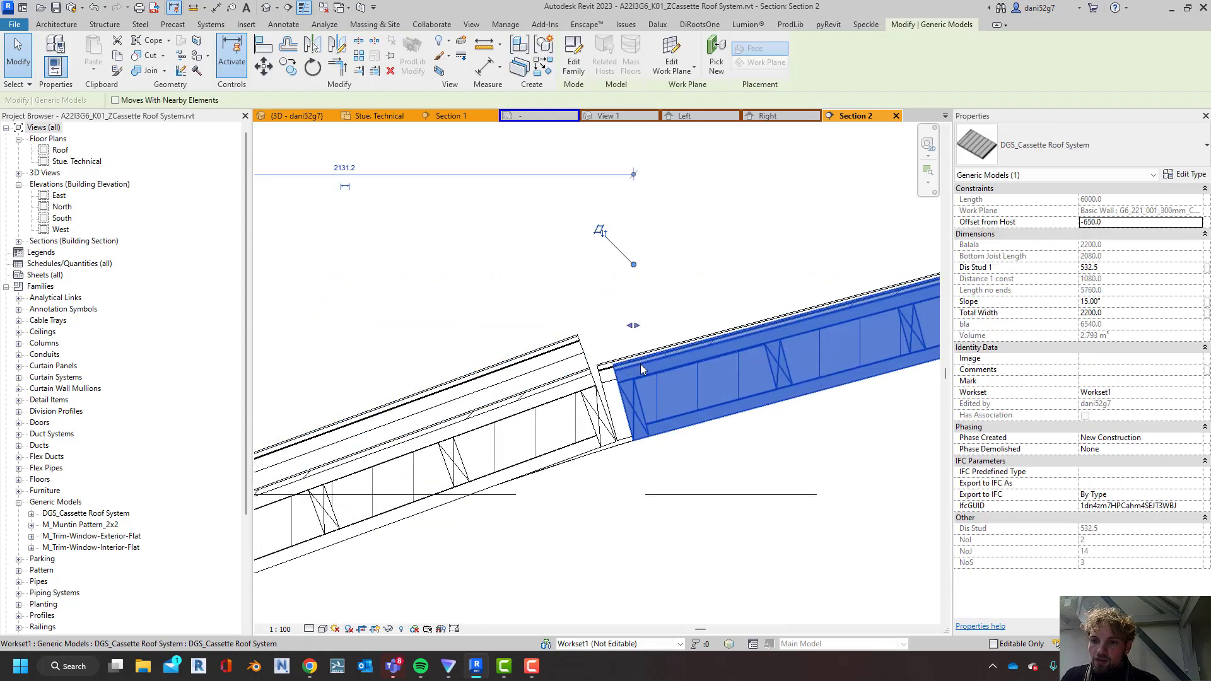
key(Left)
key(Left)
key(Left)
key(Left)
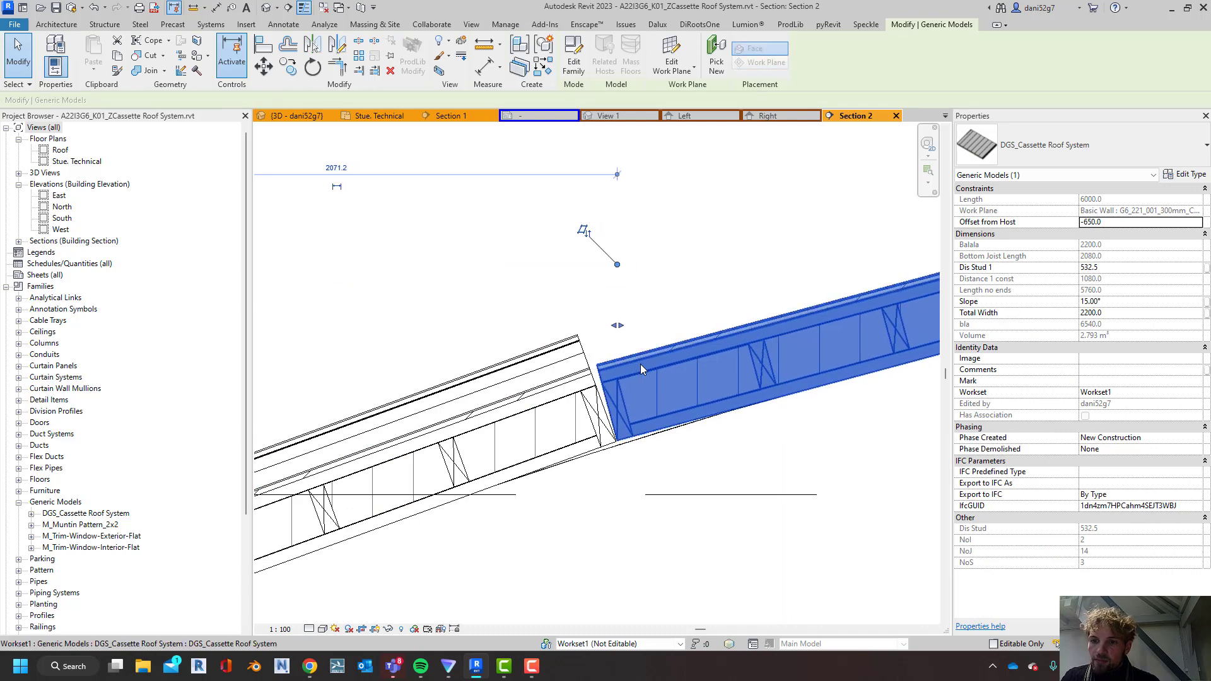
key(Escape)
scroll(723, 289, down, 3)
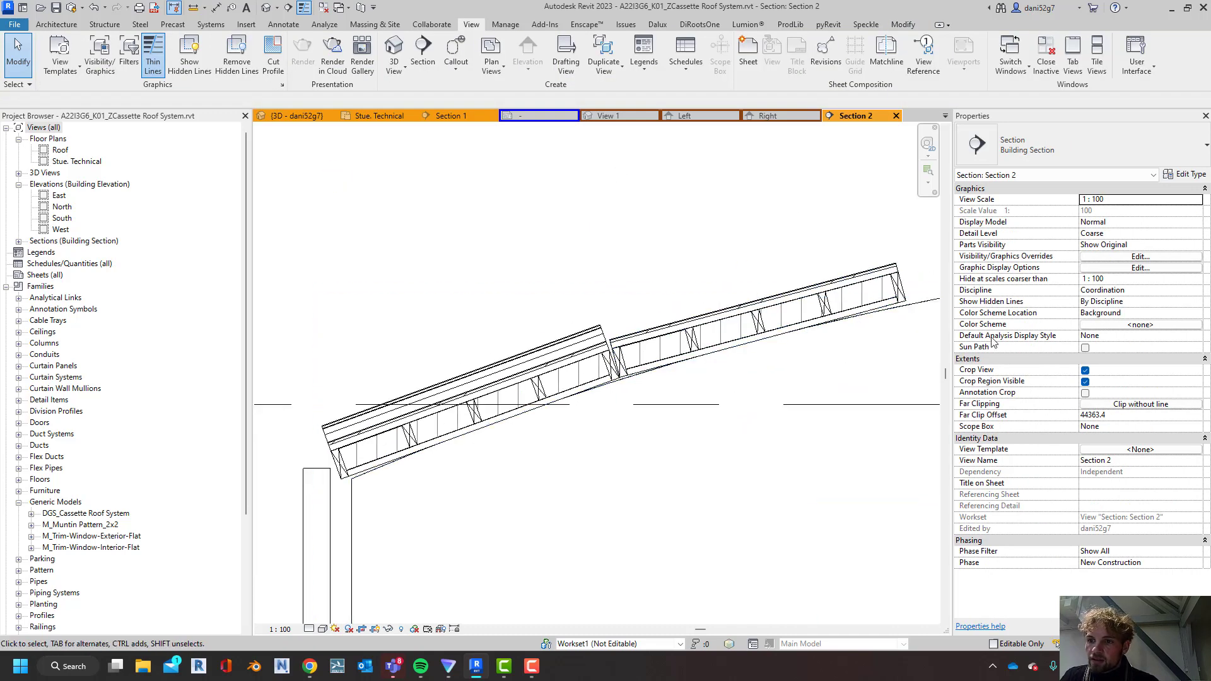
middle_drag(883, 283, 852, 258)
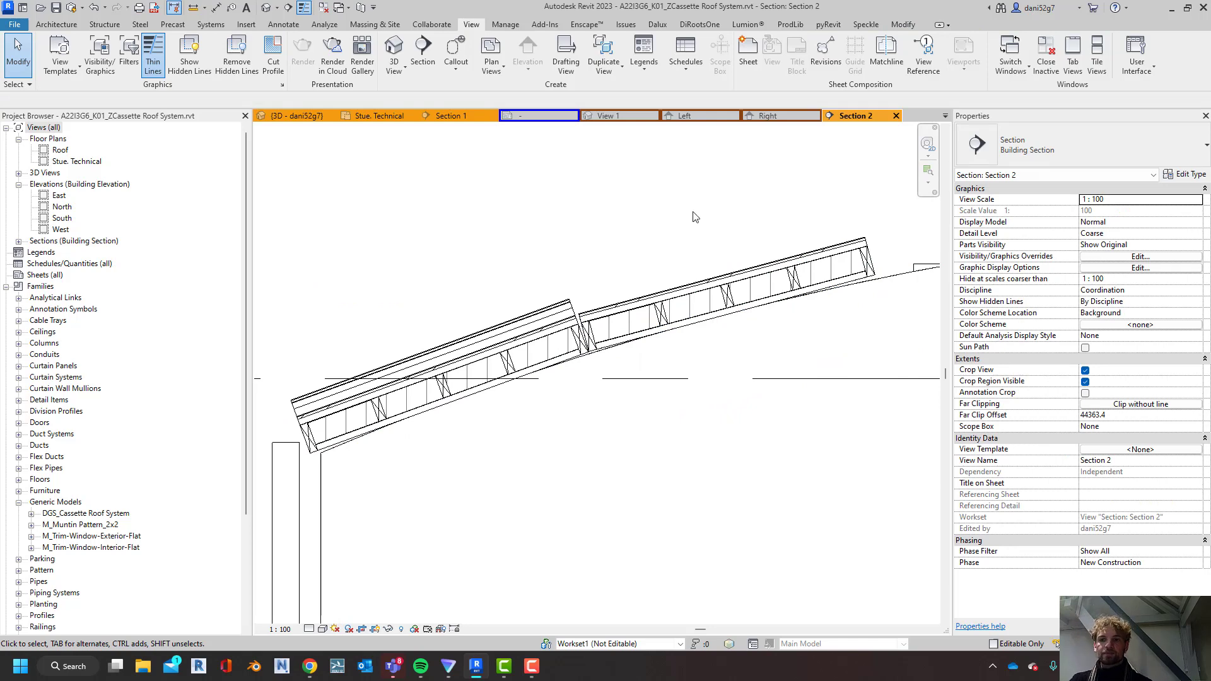
scroll(642, 315, down, 1)
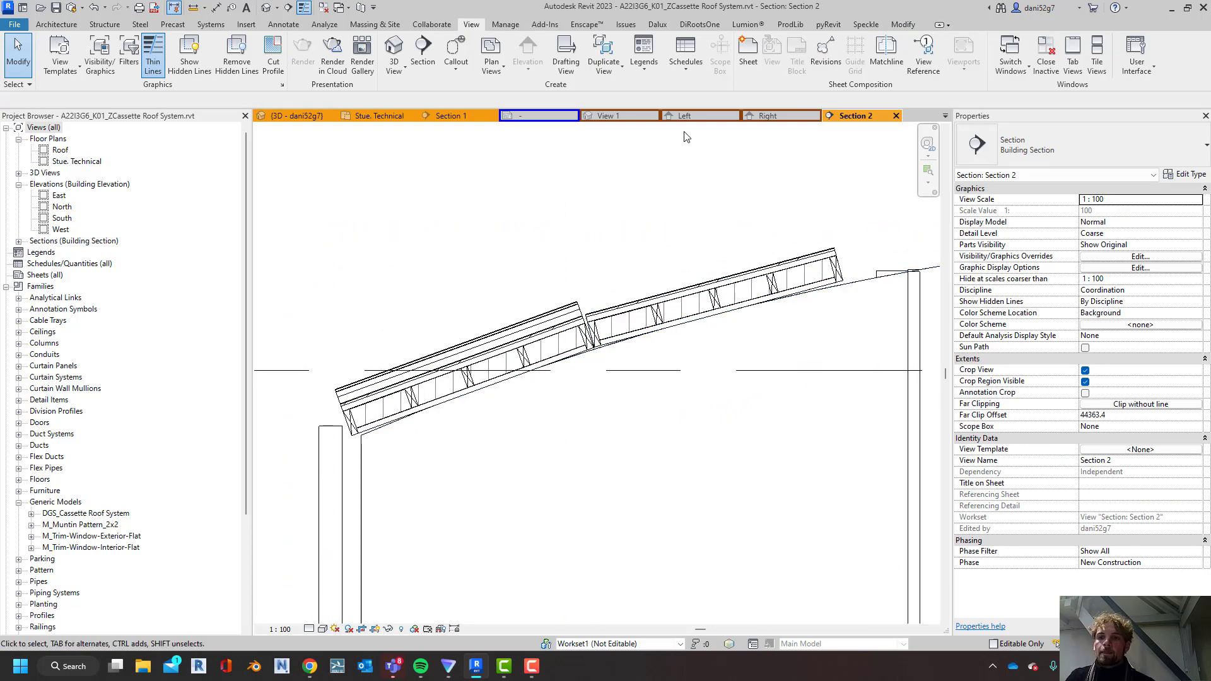
Open the Stue. Technical floor plan and examine the extents of RC_Seq50 and the shorter cassette below it
click(396, 118)
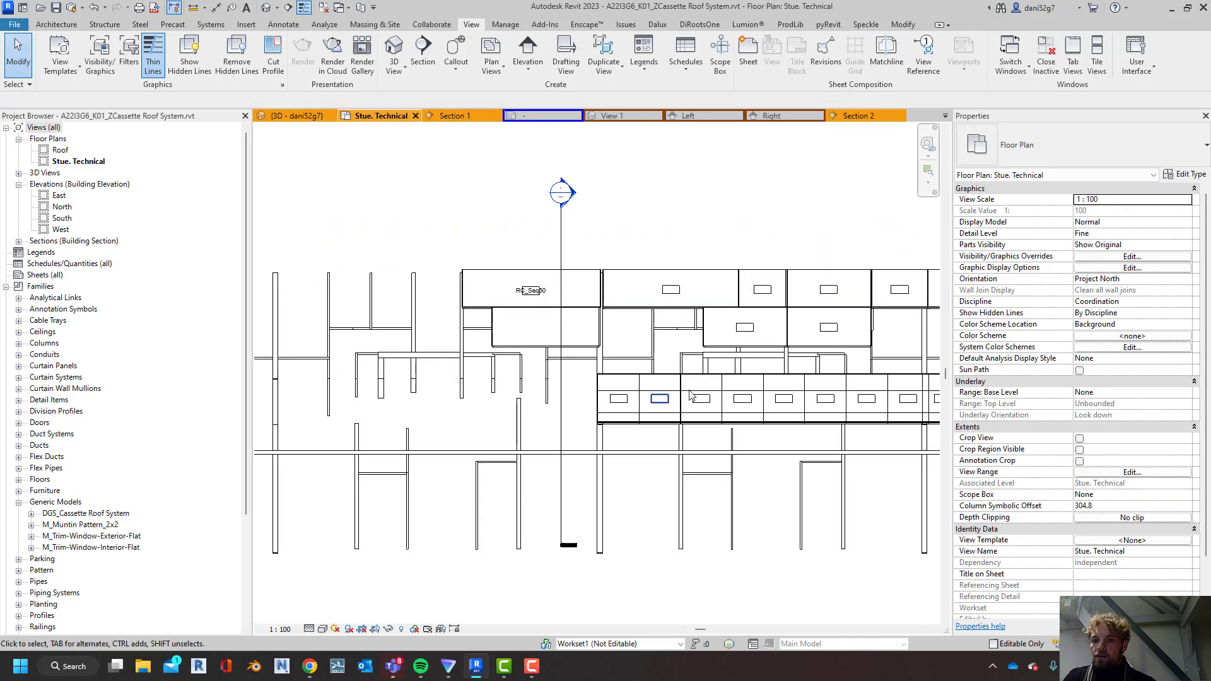
click(574, 294)
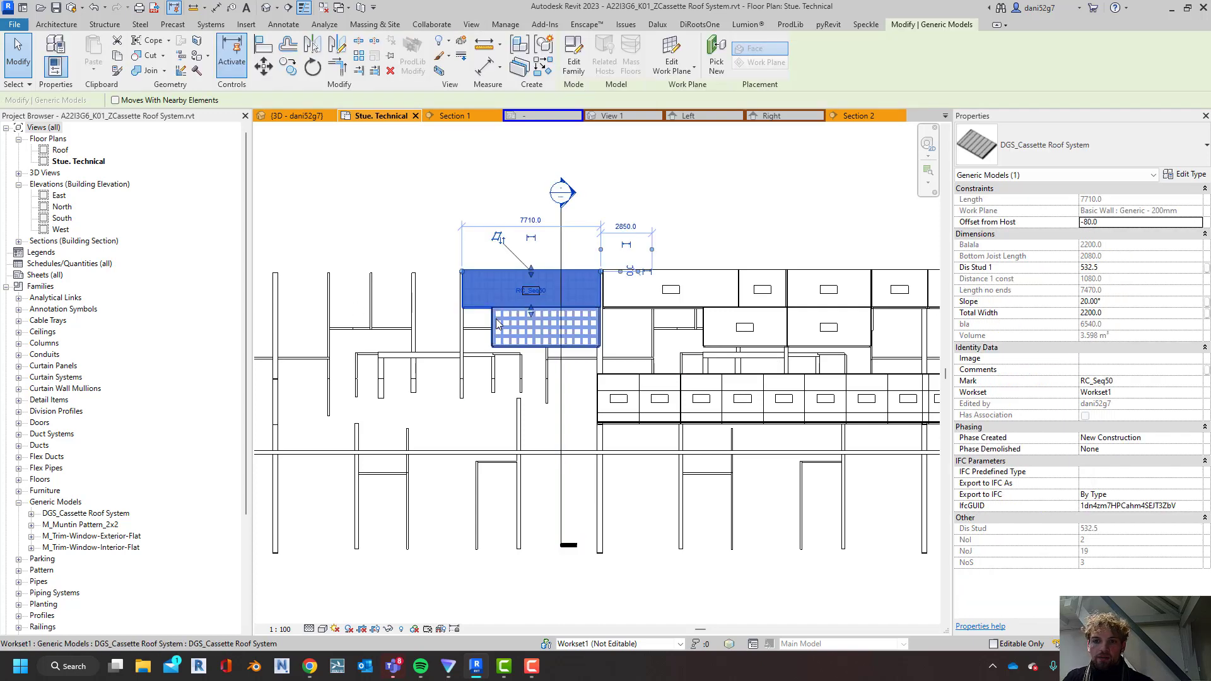
key(Escape)
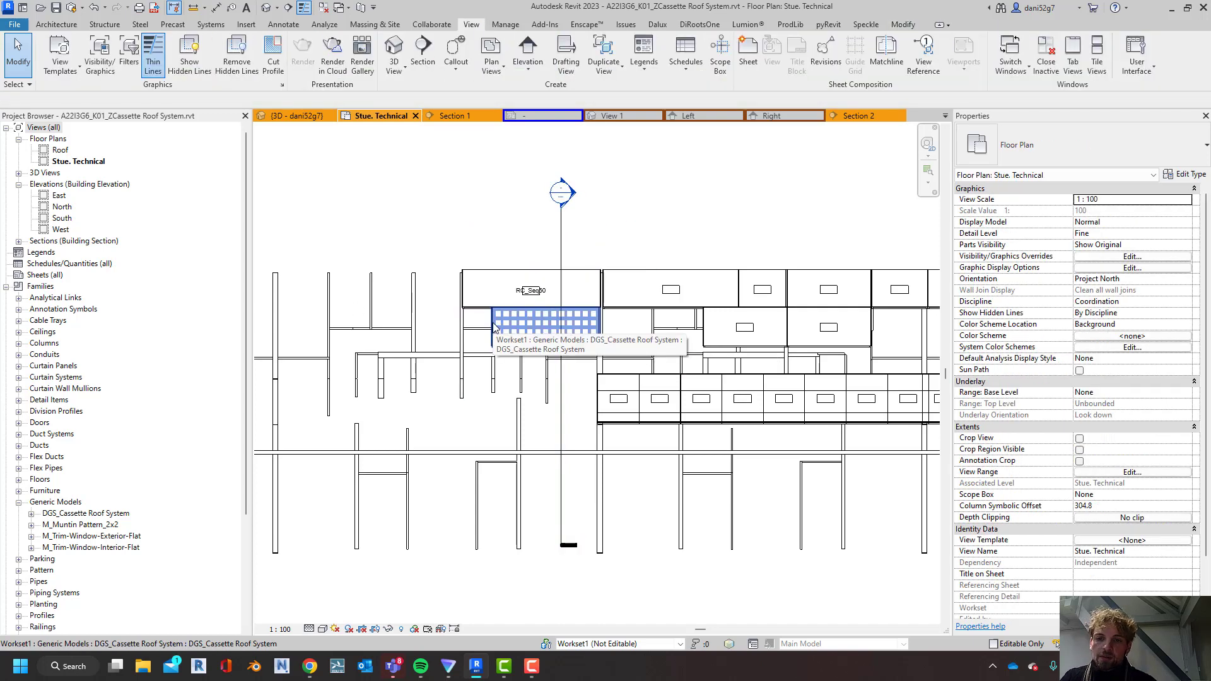
scroll(493, 353, down, 1)
click(493, 315)
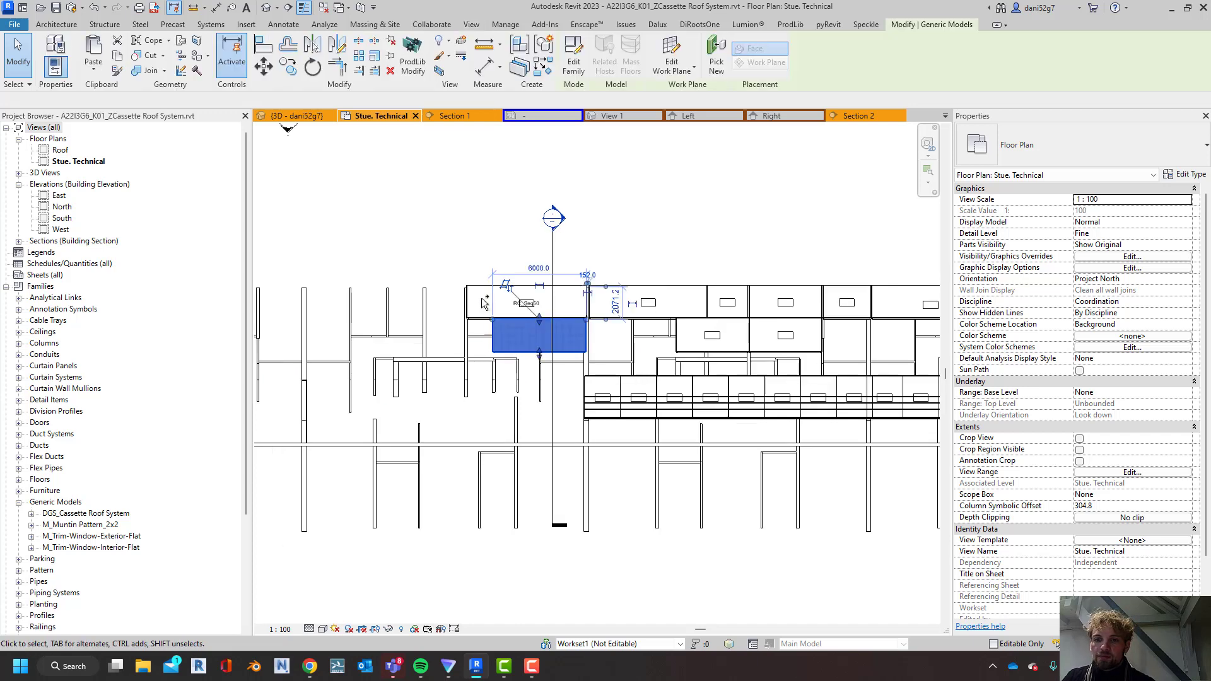
key(Escape)
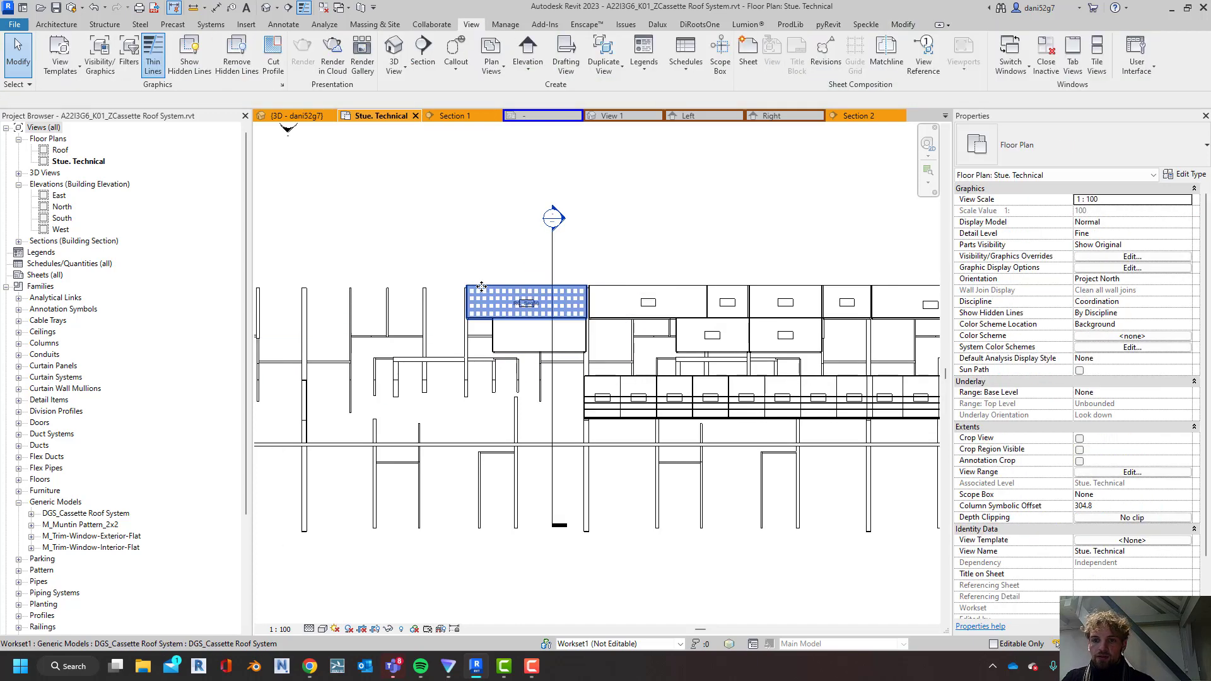
click(490, 297)
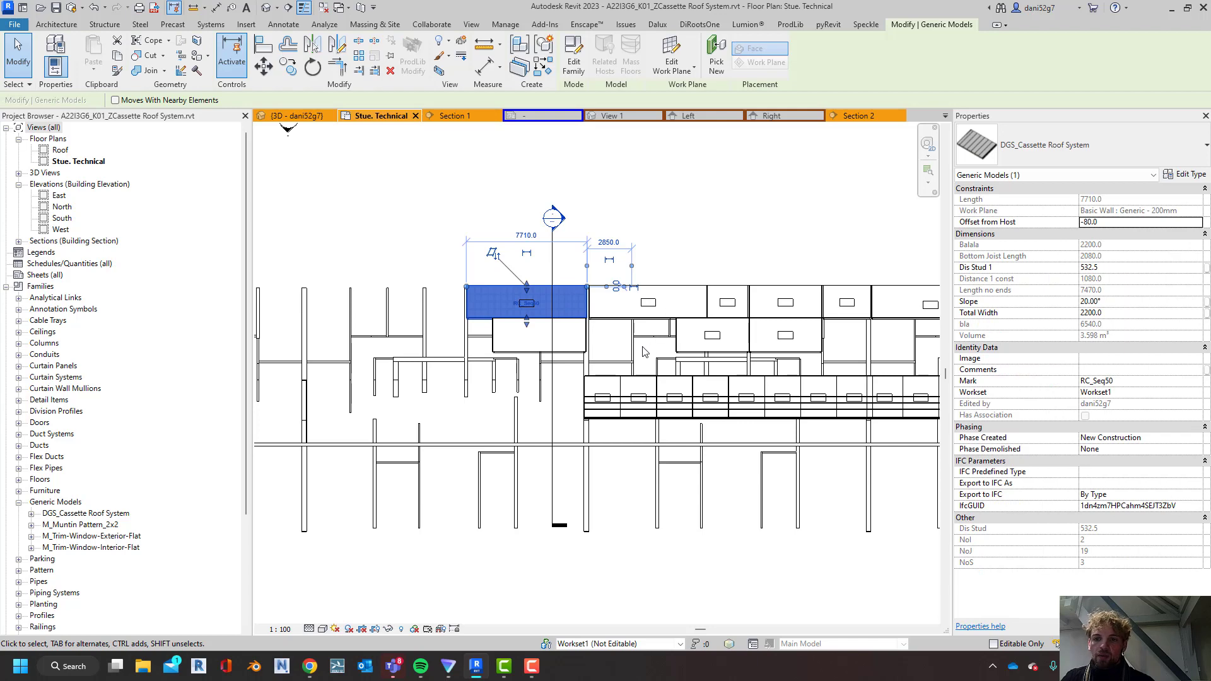
key(s)
key(a)
key(Escape)
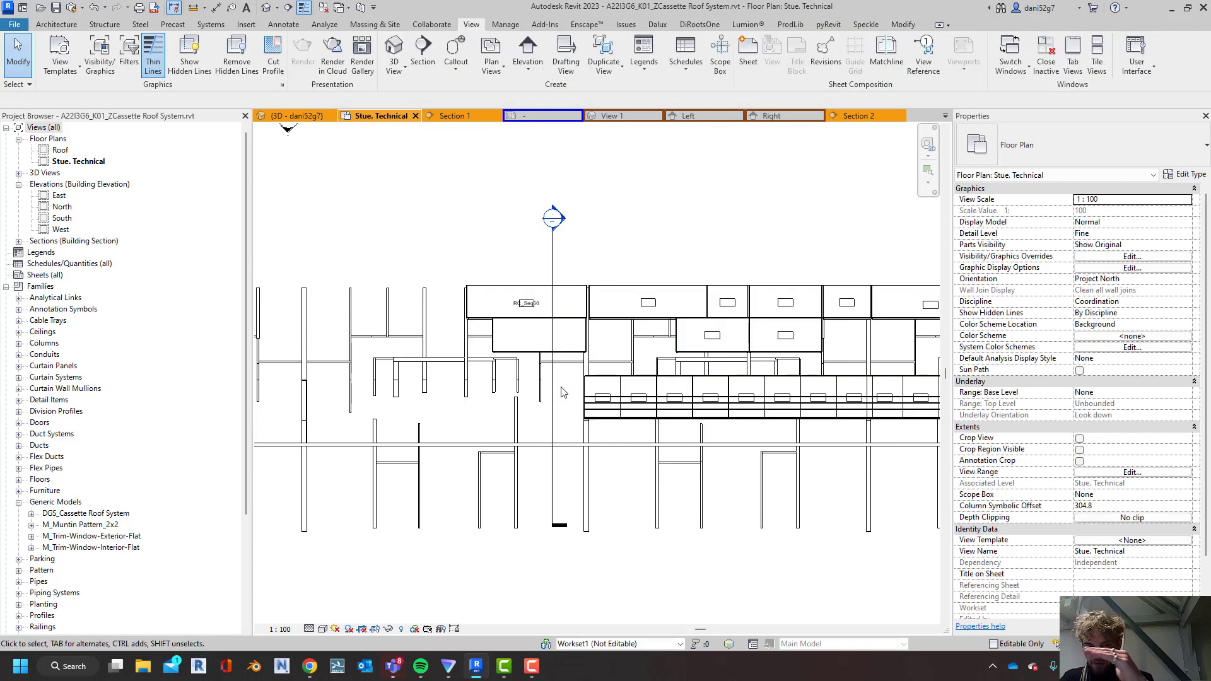
In the 3D view, place a DGS_Cassette Roof System cassette between the endpoints of the small raised wall's sloped top edge
click(287, 116)
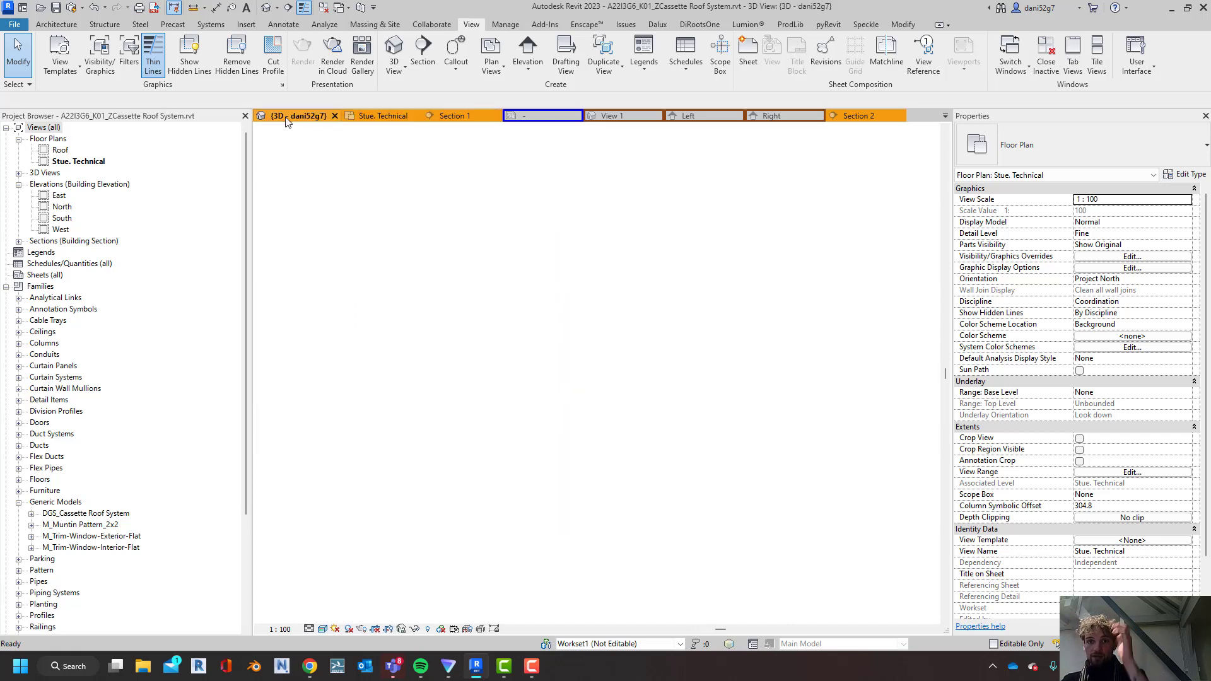
shift+middle_drag(706, 345, 638, 374)
scroll(638, 374, up, 4)
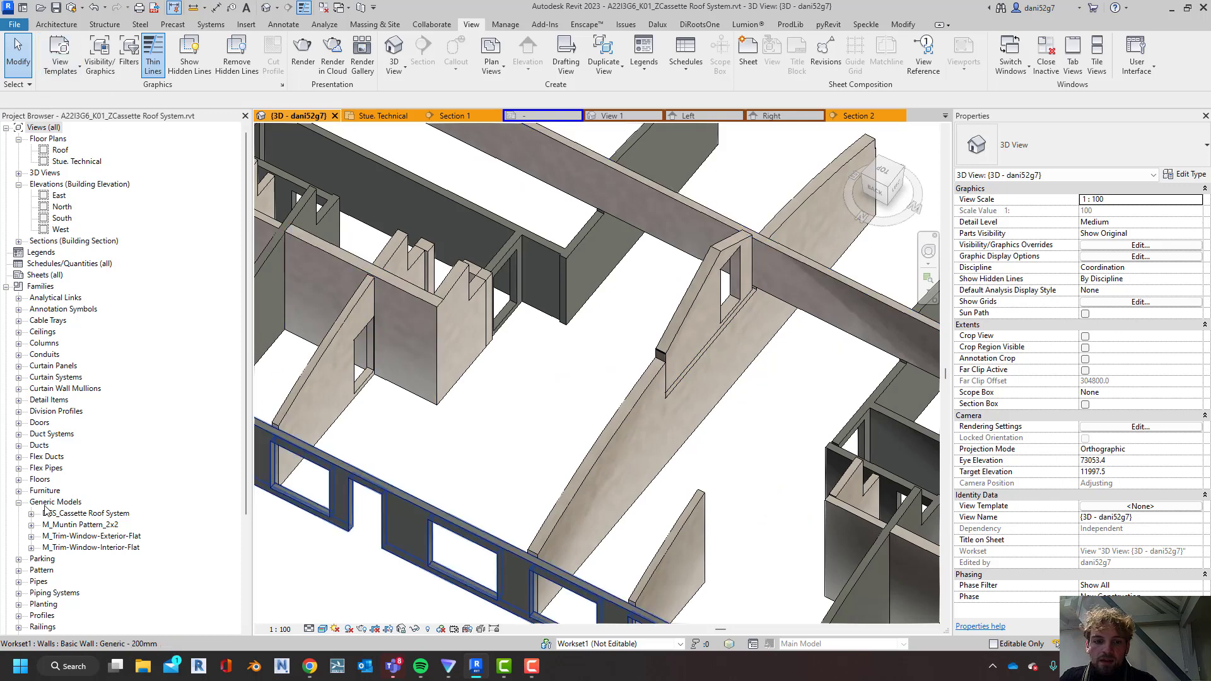
click(65, 514)
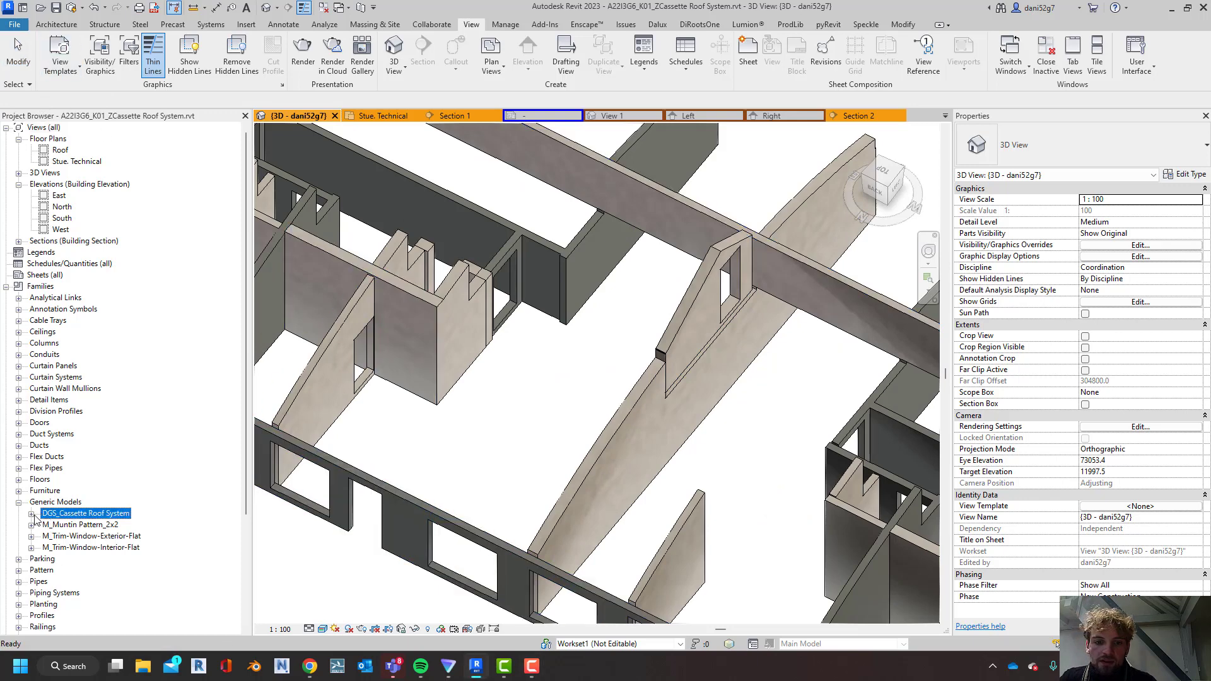
click(30, 514)
drag(72, 528, 658, 363)
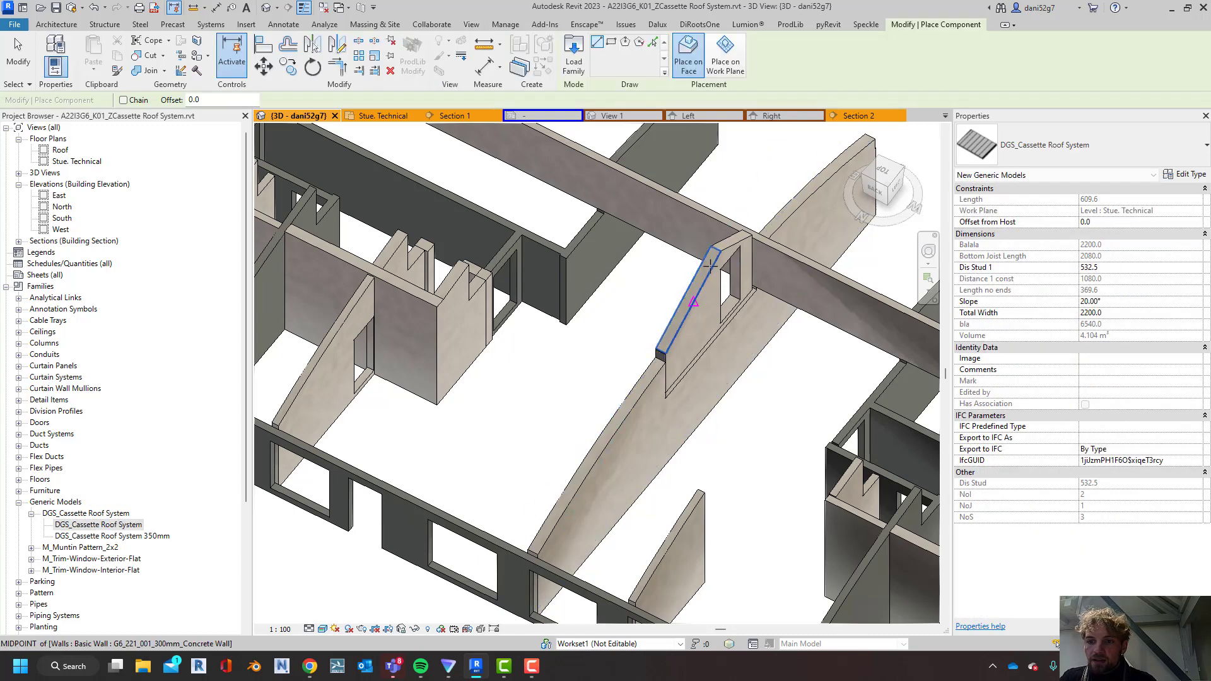
click(668, 345)
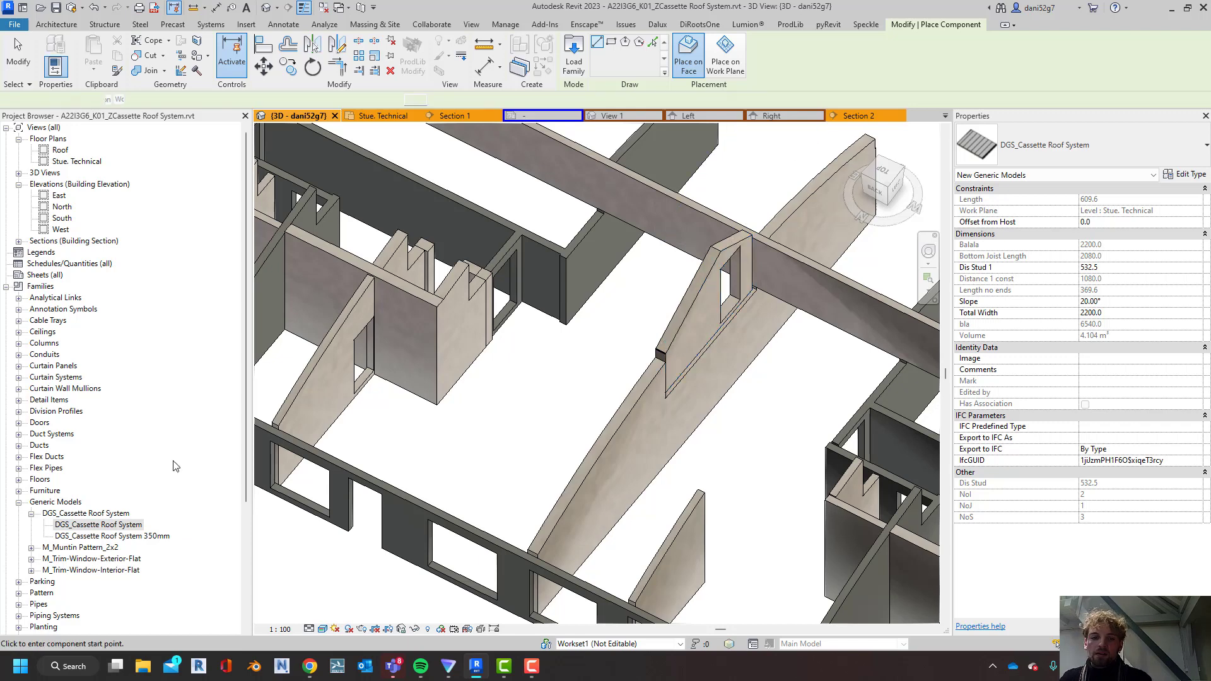
drag(117, 527, 519, 454)
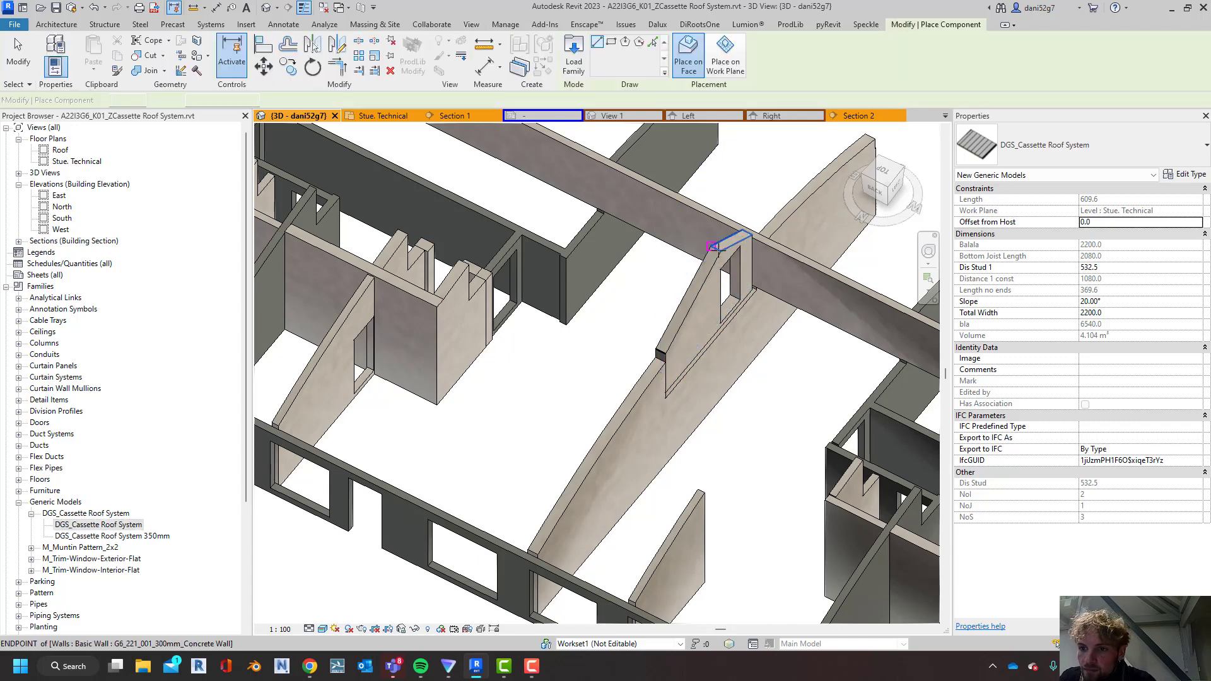
click(662, 356)
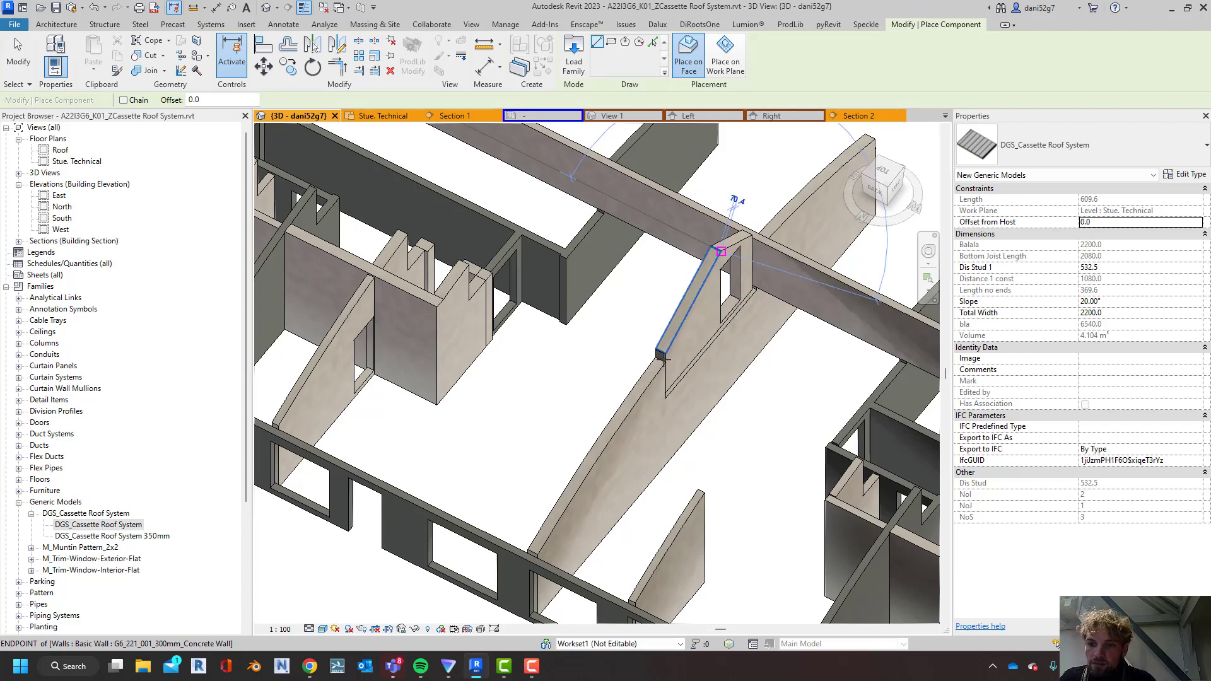
click(721, 251)
key(Escape)
key(Escape)
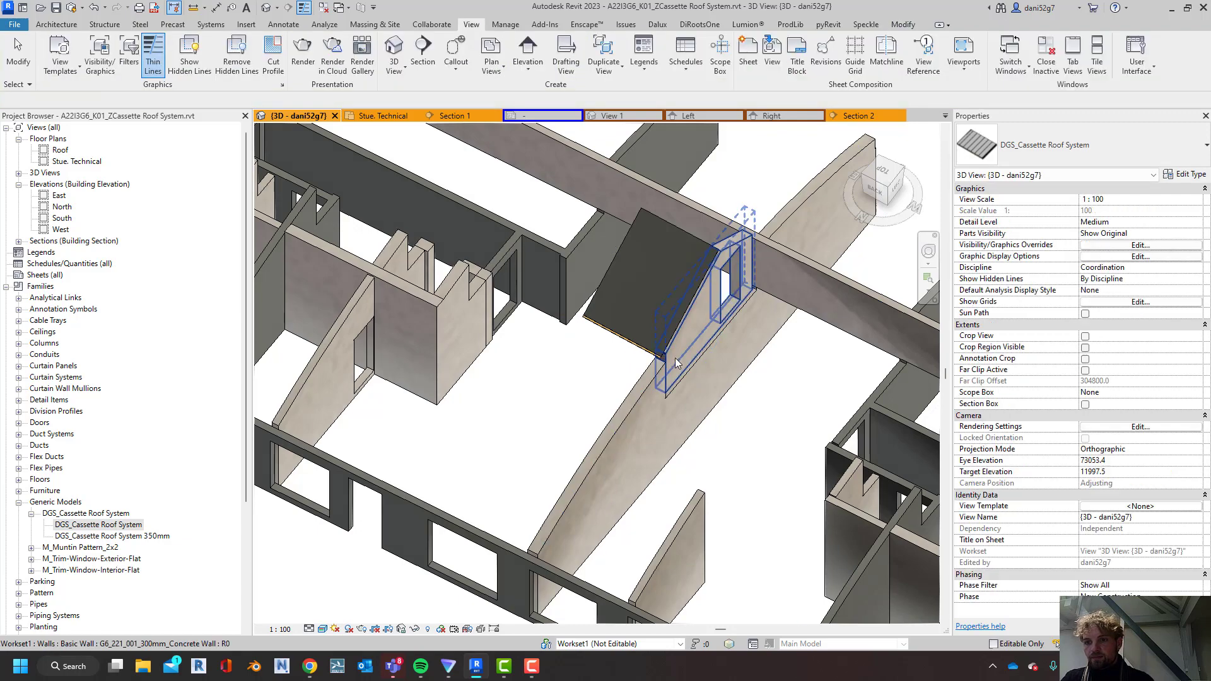
Set the Slope of the cassette on the small raised wall to 0°
shift+middle_drag(675, 363, 728, 309)
scroll(764, 304, up, 5)
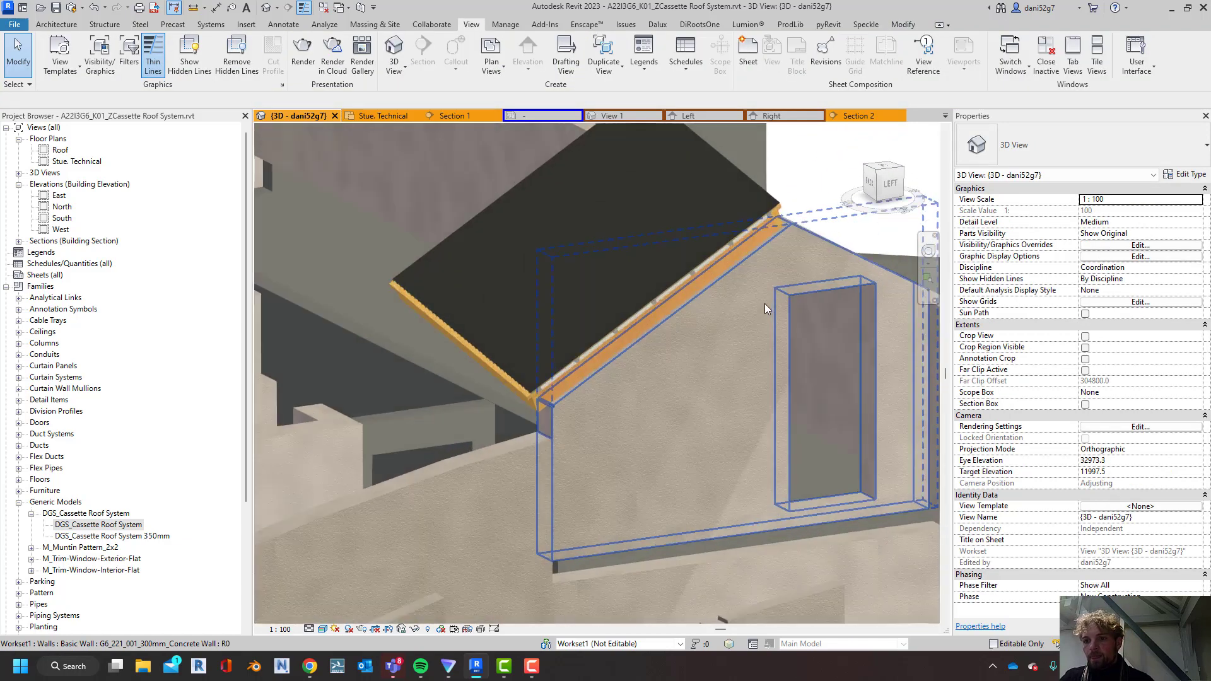
shift+middle_drag(732, 213, 512, 385)
click(511, 386)
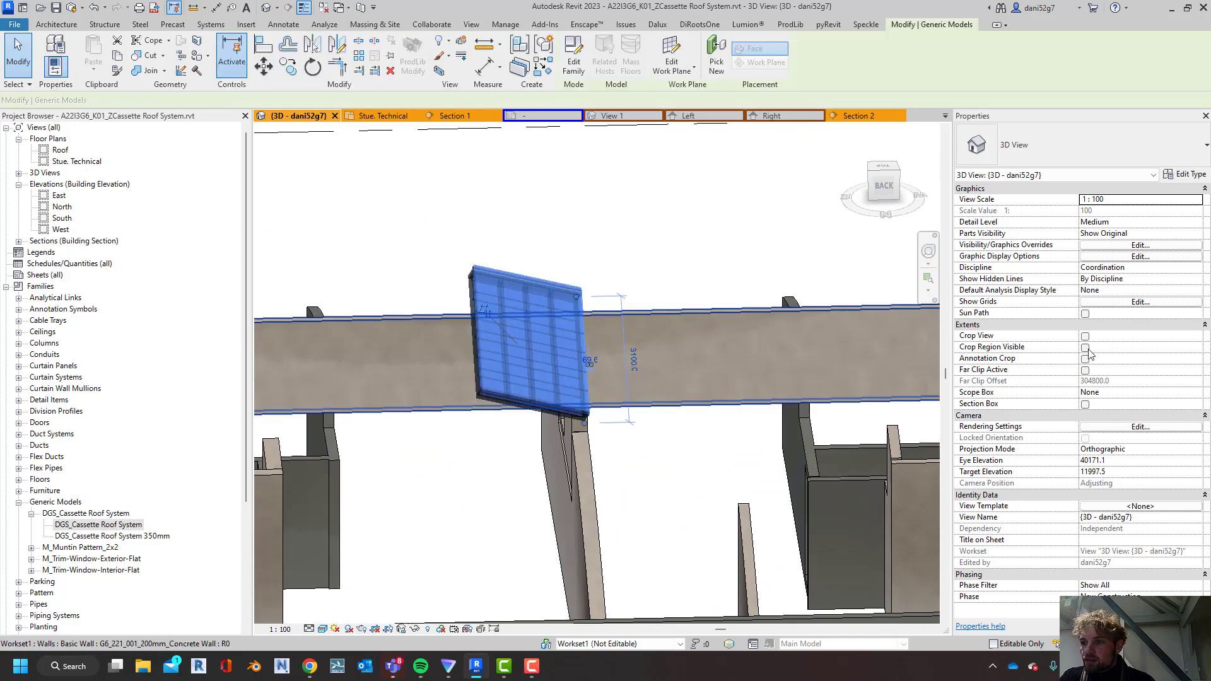
click(1126, 302)
text(0)
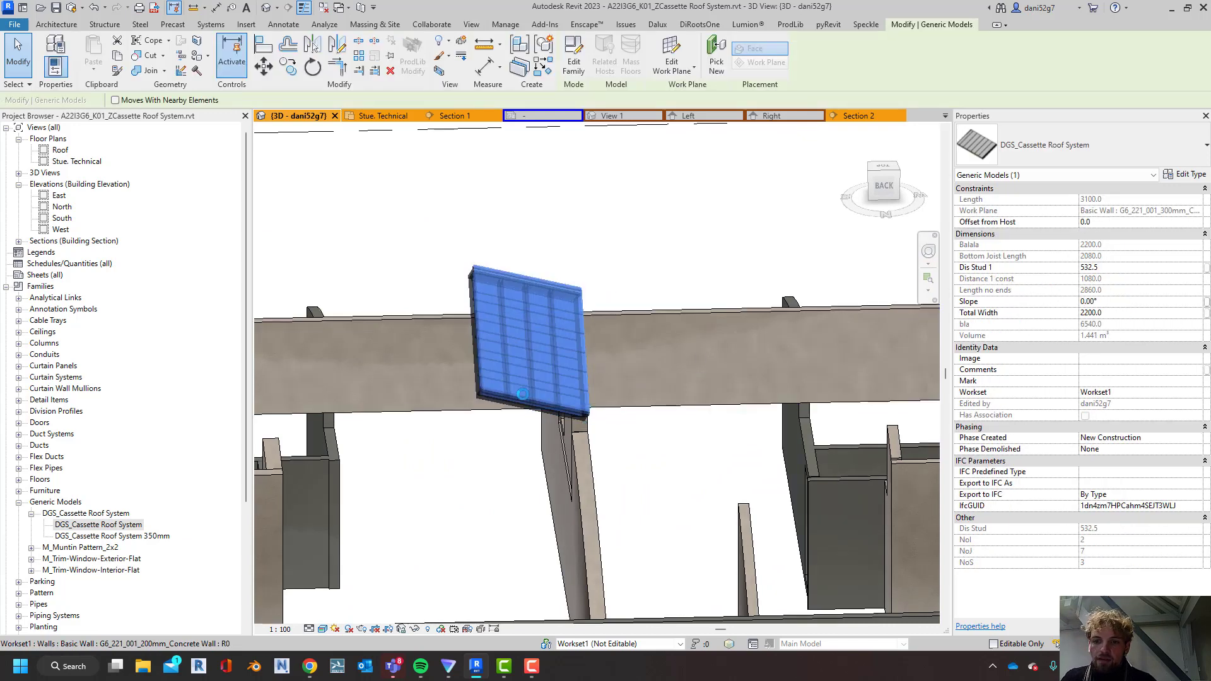
key(Escape)
Examine the cassette rows along the whole roof and select the grouped end cassette of the upper arrayed row
scroll(524, 396, down, 3)
middle_drag(524, 396, 433, 408)
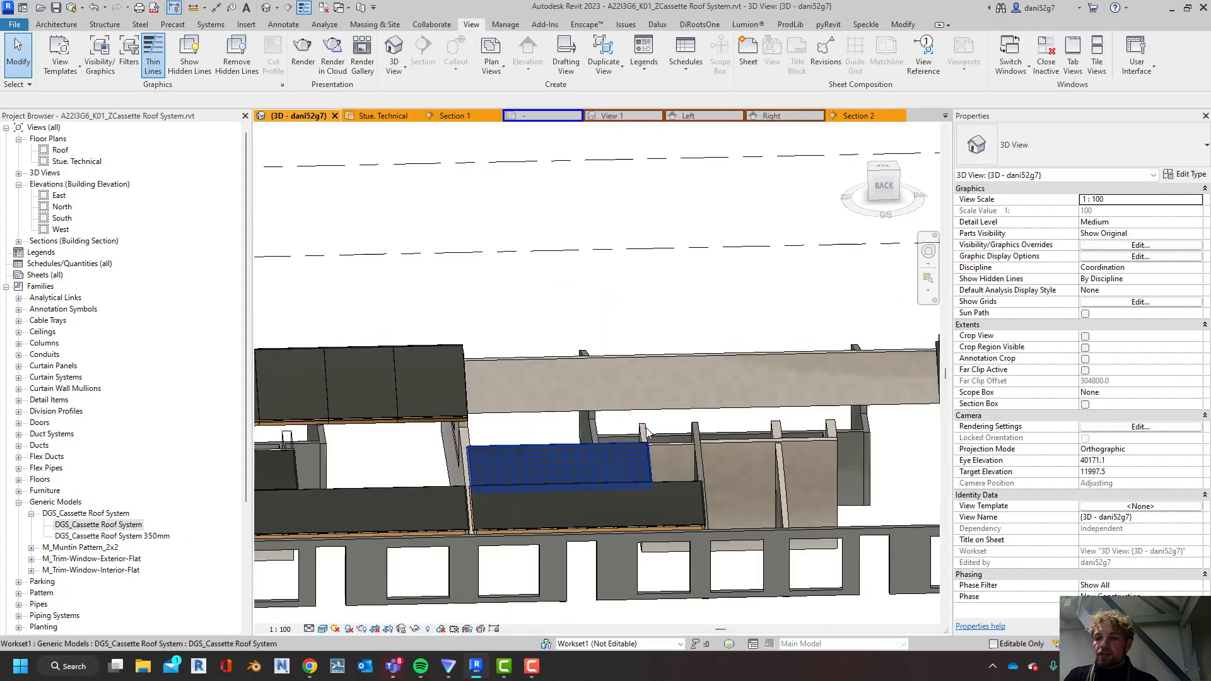
middle_drag(812, 427, 521, 394)
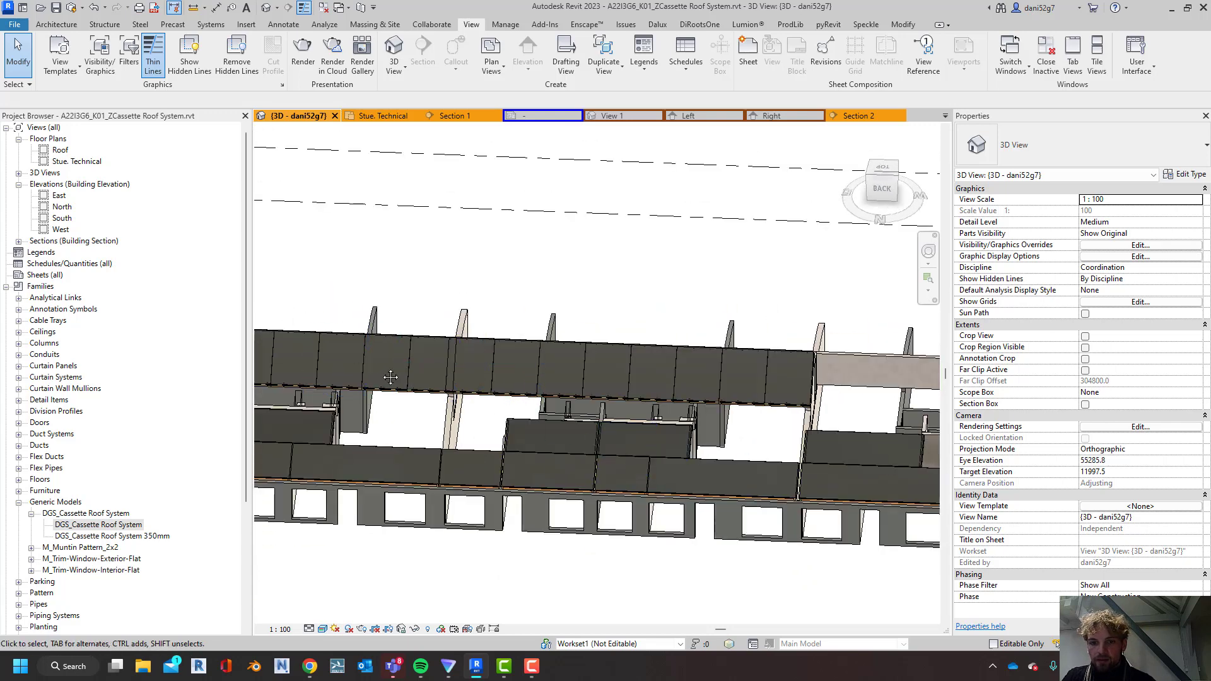
middle_drag(392, 376, 886, 386)
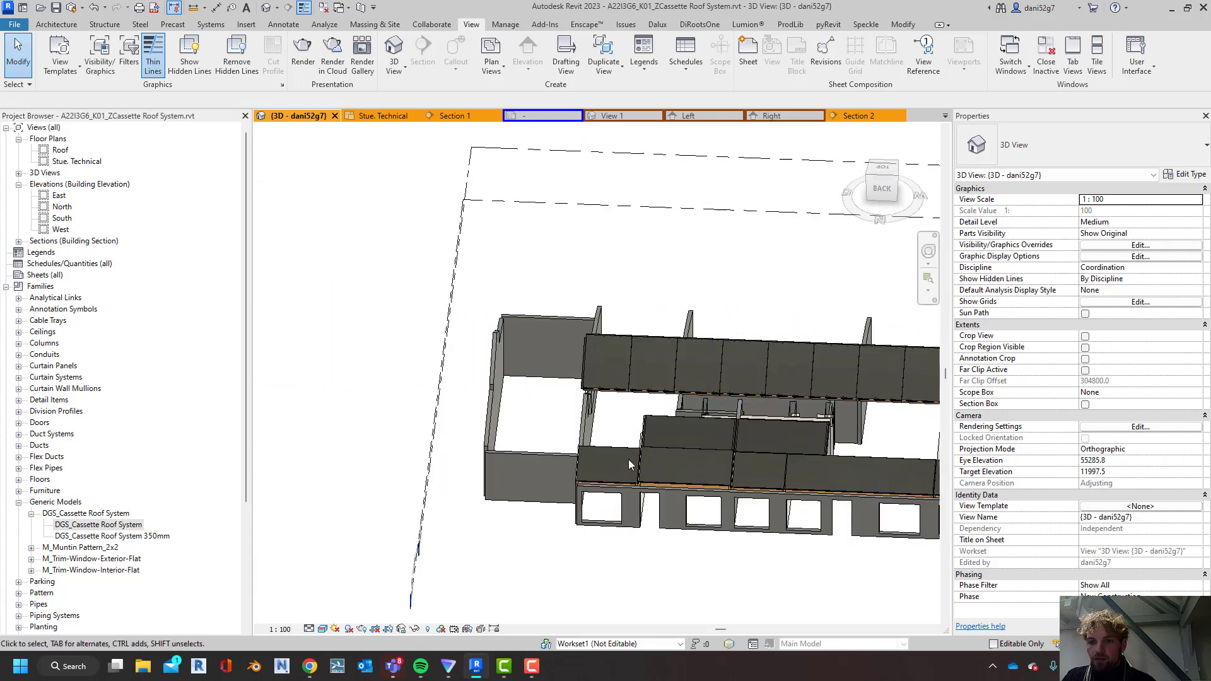
middle_drag(898, 471, 554, 428)
scroll(691, 426, down, 3)
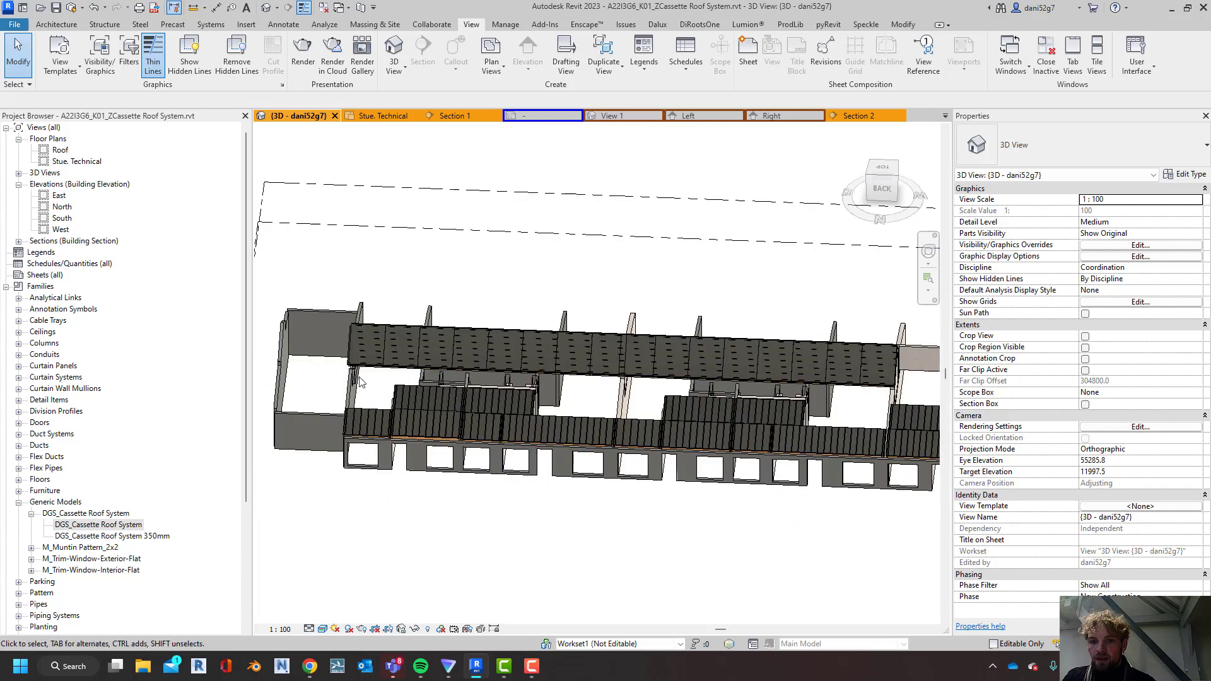
click(369, 360)
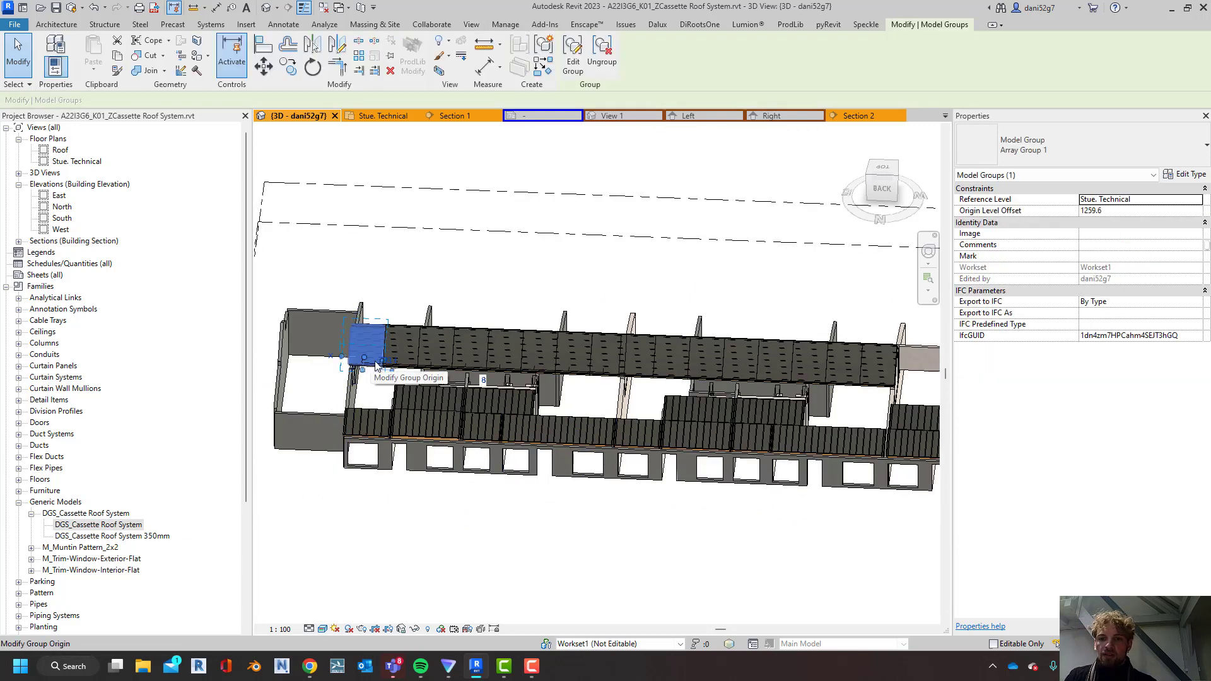
Set the array count of the upper cassette row to 7
scroll(416, 370, up, 3)
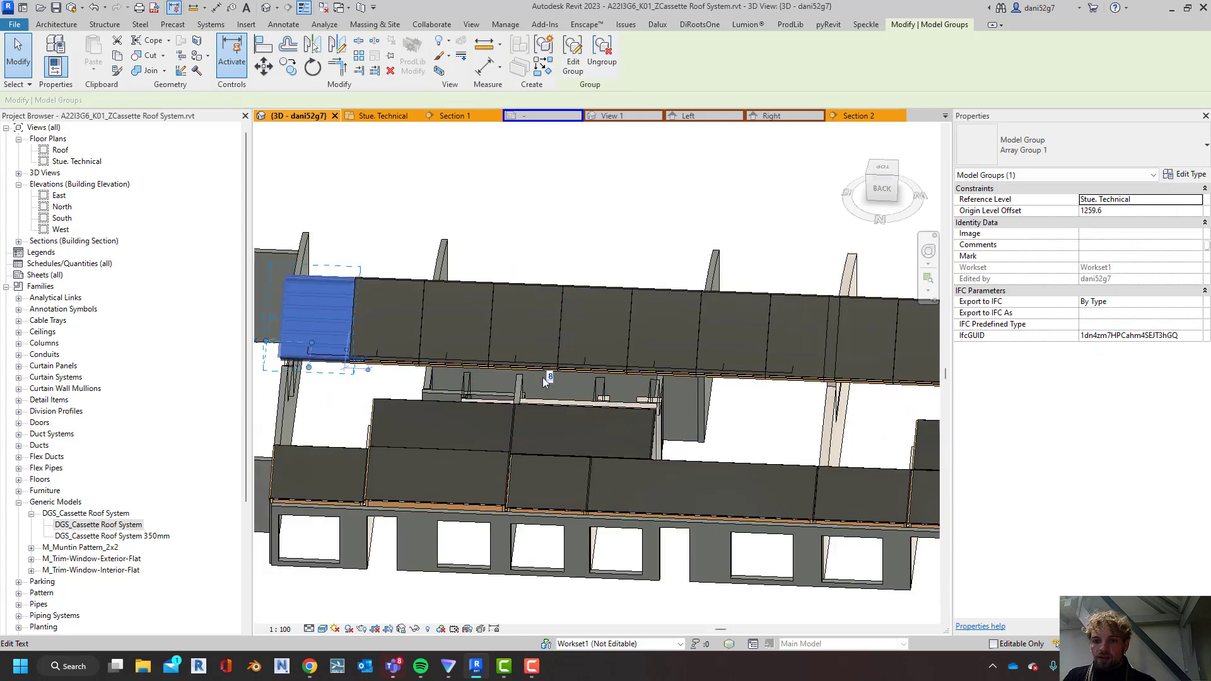
click(549, 377)
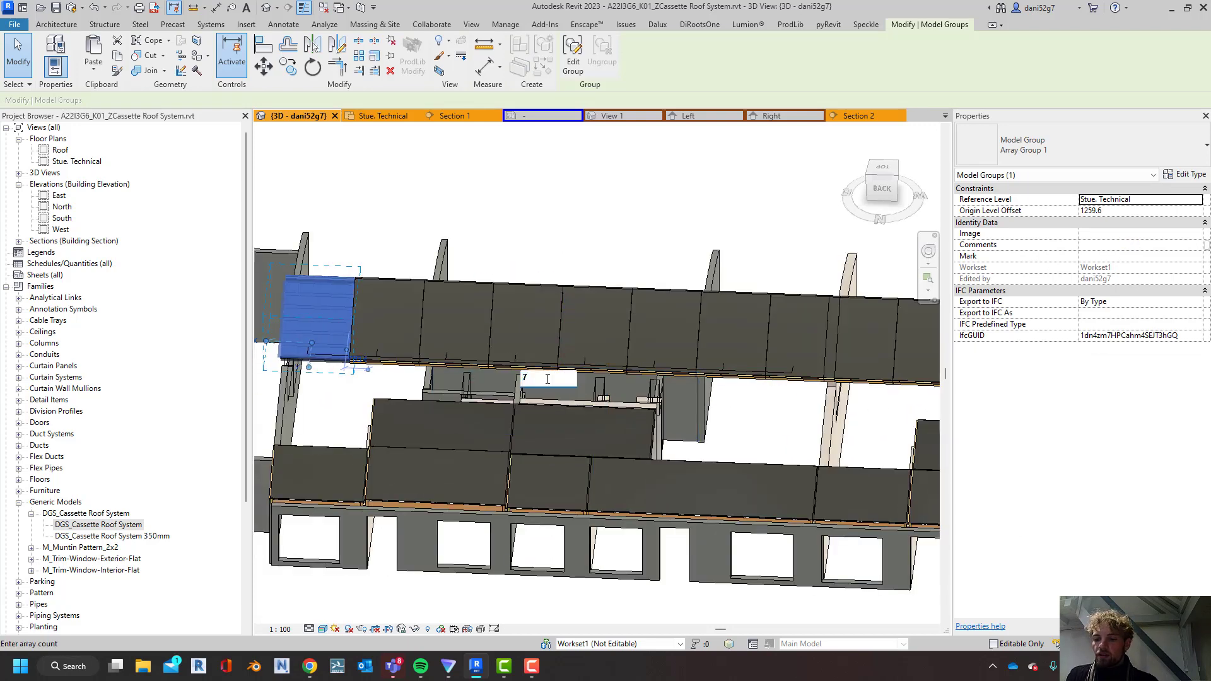
text(7)
key(Return)
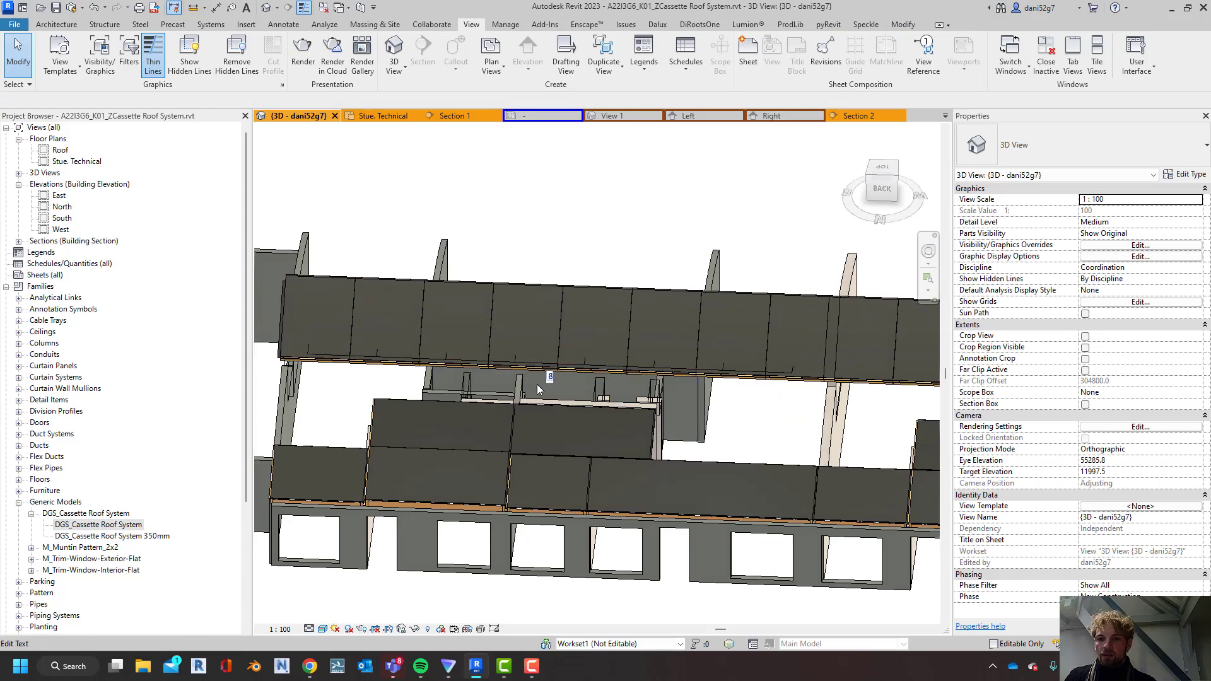
Set the array count of the upper cassette row to 10
scroll(536, 384, down, 2)
shift+middle_drag(559, 395, 418, 157)
scroll(417, 156, up, 4)
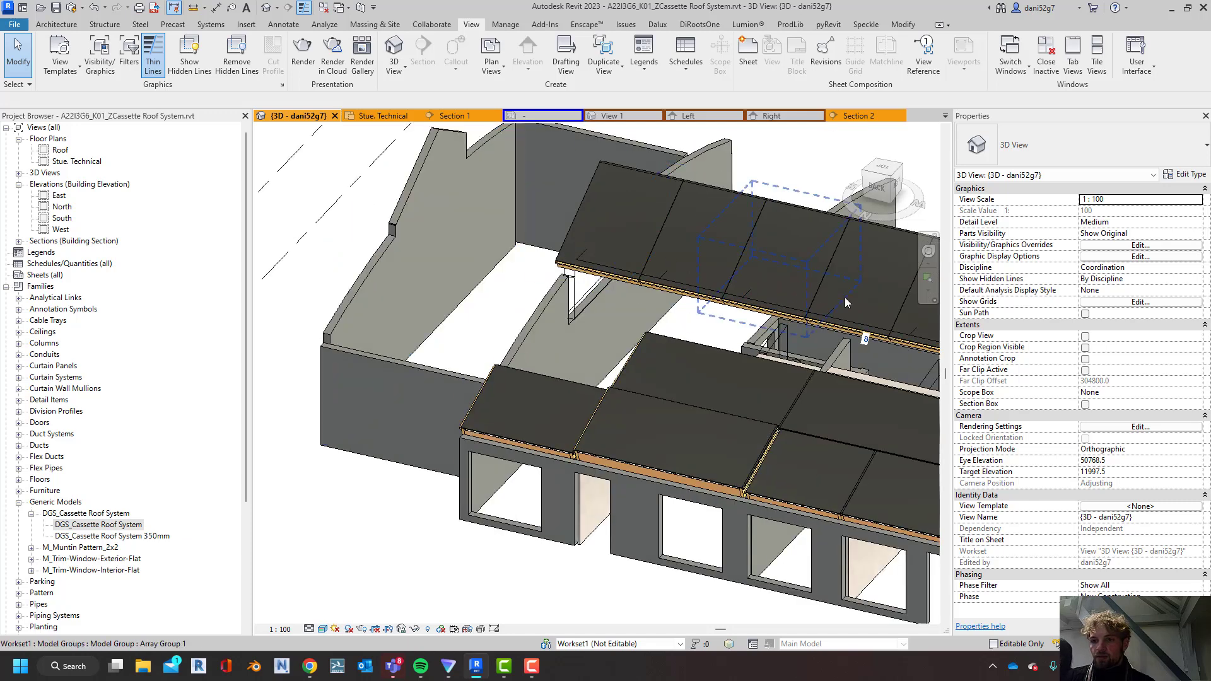
click(864, 341)
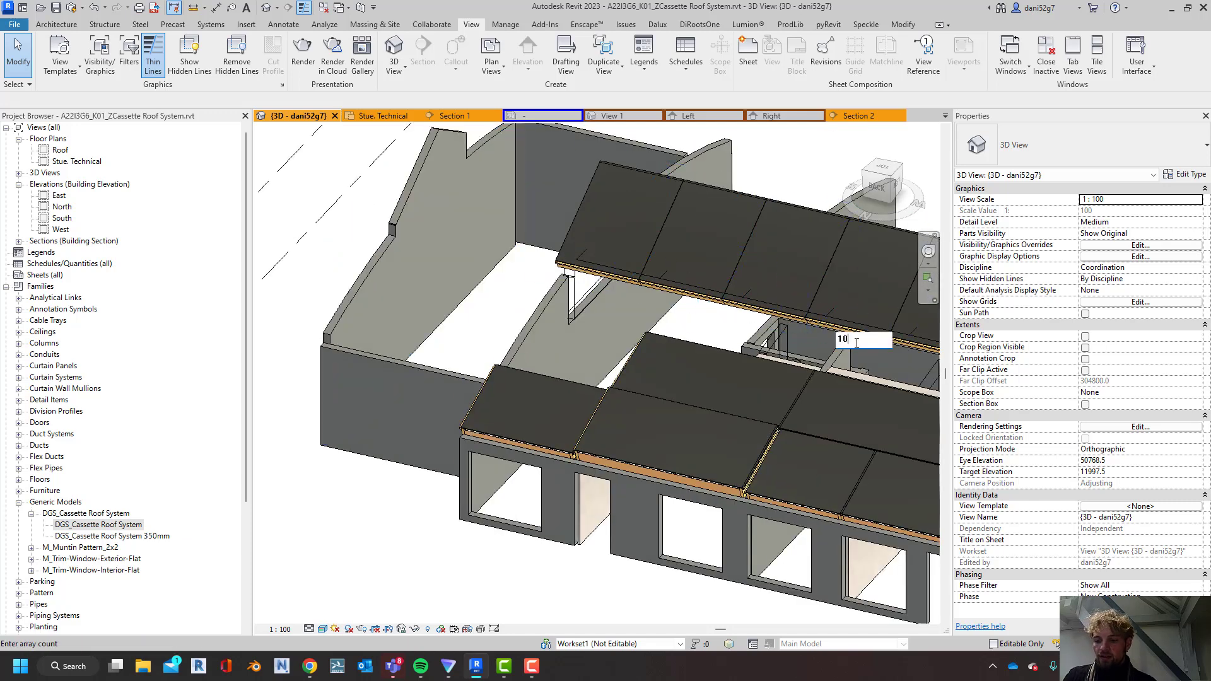
key(Return)
scroll(574, 316, down, 2)
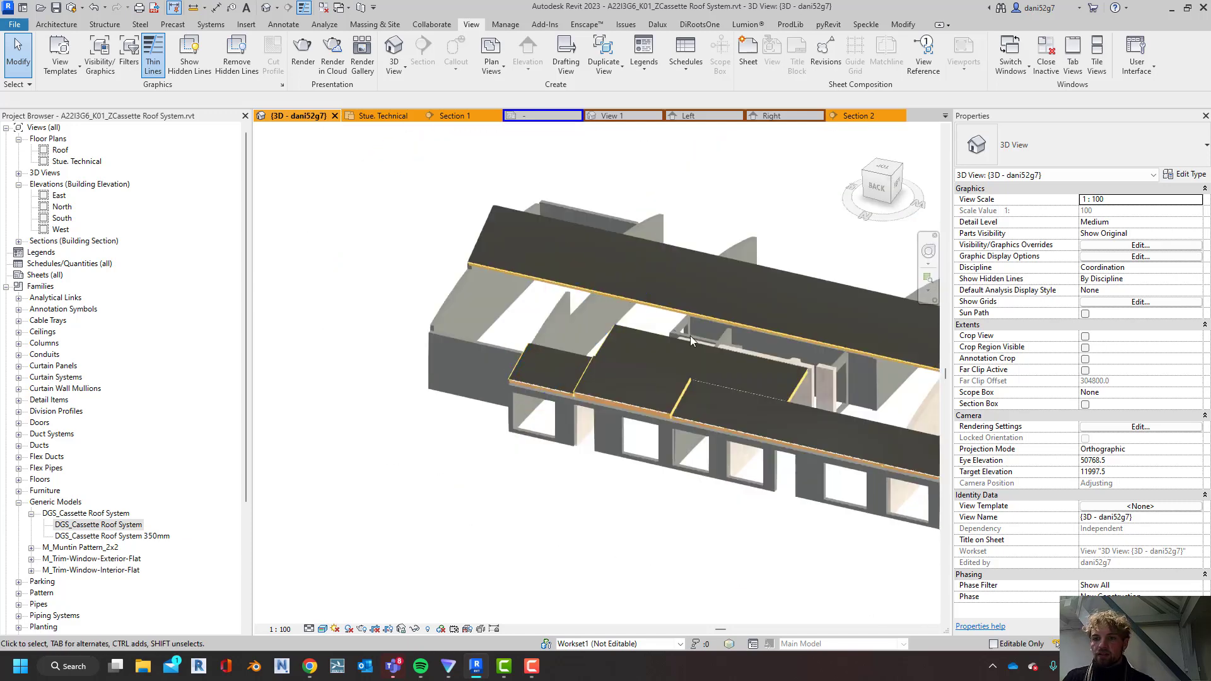
Inspect the upper row's extent at the end wall and undo the last array count change
scroll(690, 335, down, 1)
middle_drag(360, 375, 218, 357)
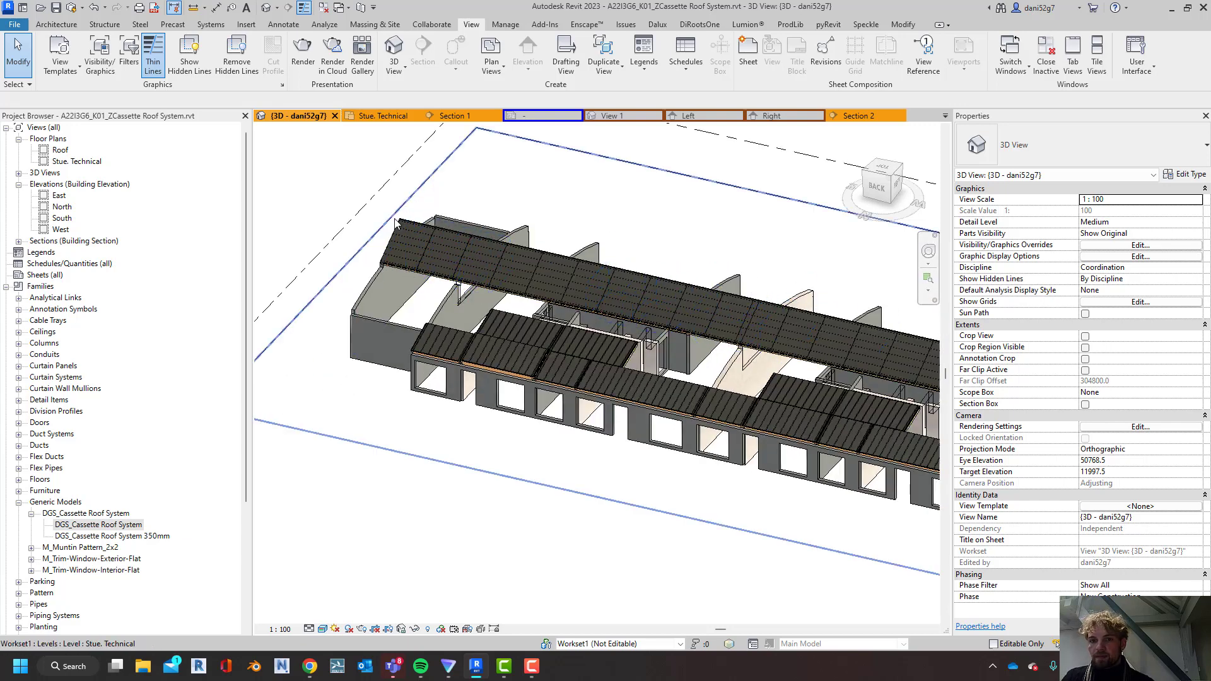
scroll(508, 492, down, 1)
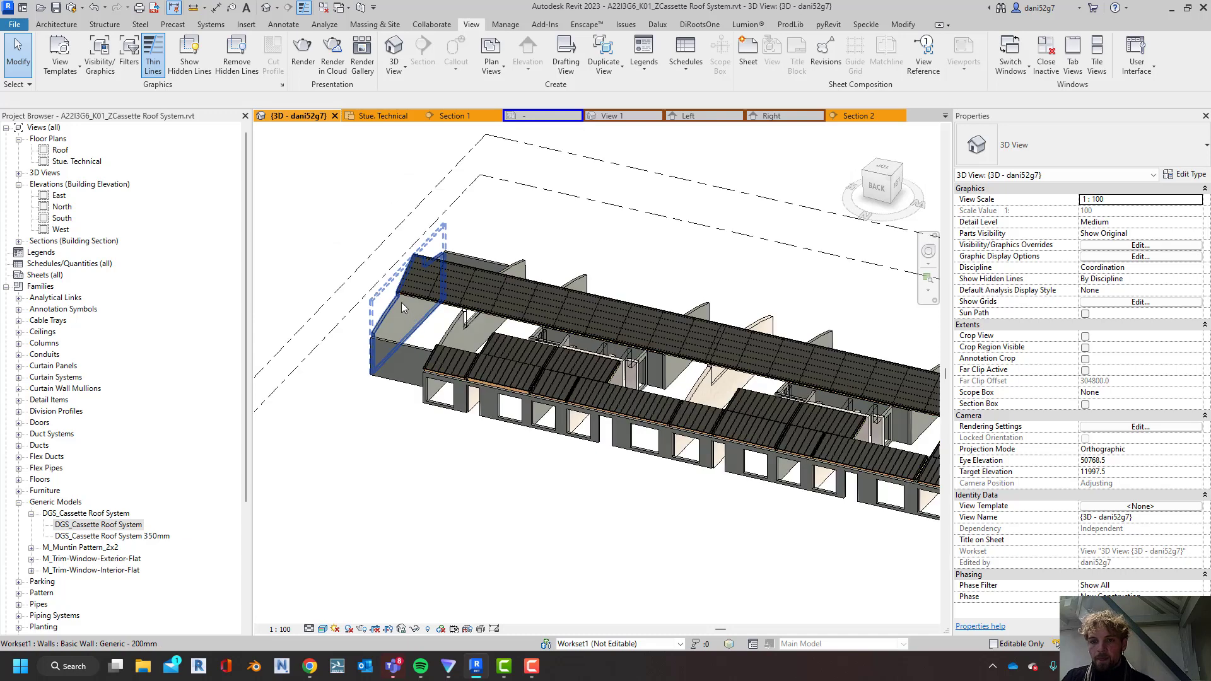
scroll(415, 284, up, 4)
scroll(594, 246, down, 3)
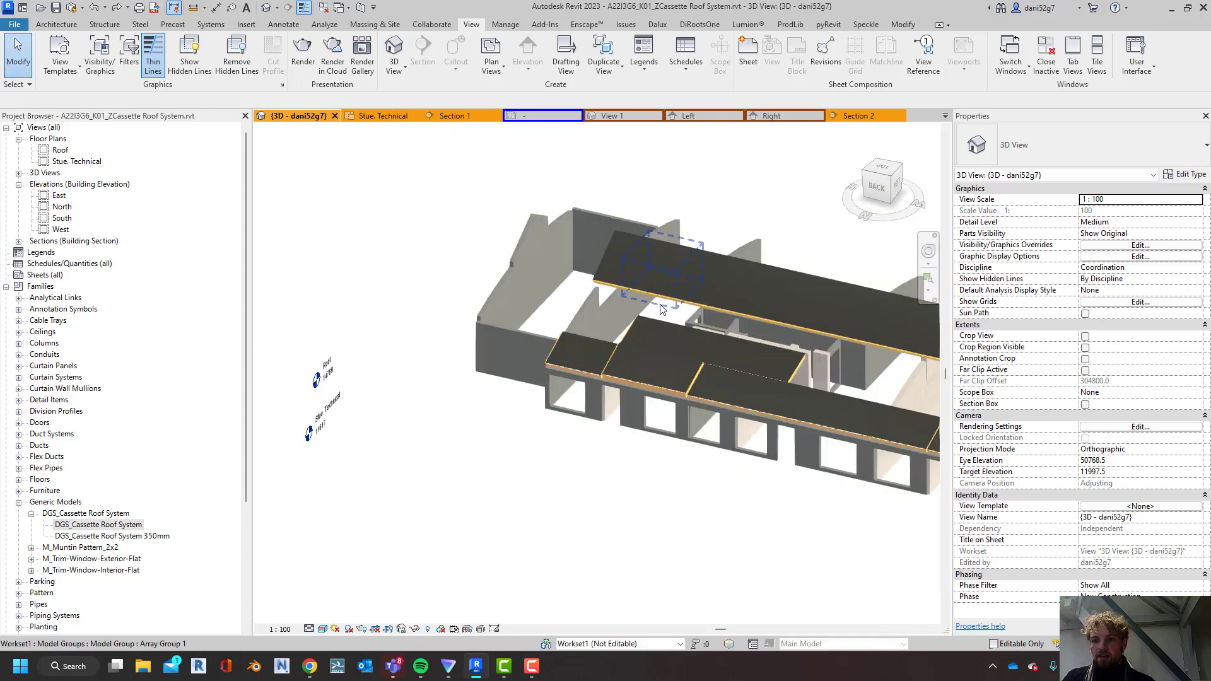
Select the short cassette above the lower row, beyond the end of the upper array, and review its type properties
shift+middle_drag(557, 512, 826, 526)
middle_drag(826, 527, 551, 365)
scroll(552, 365, down, 3)
middle_drag(796, 423, 661, 433)
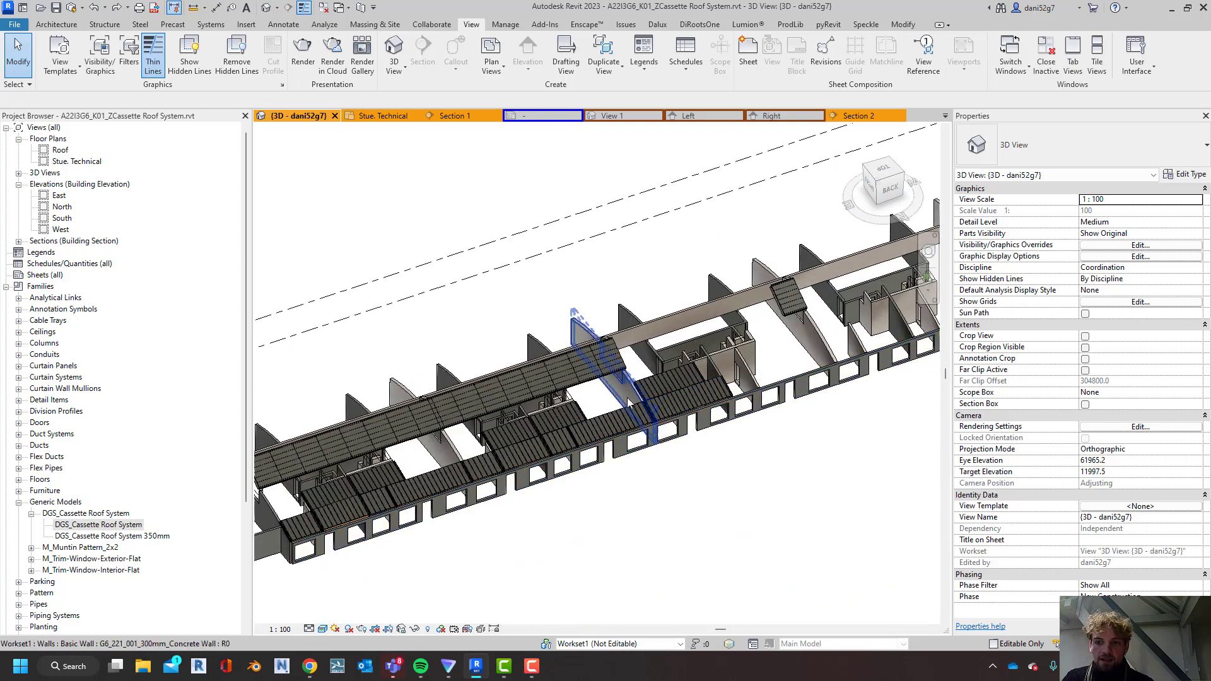
click(661, 388)
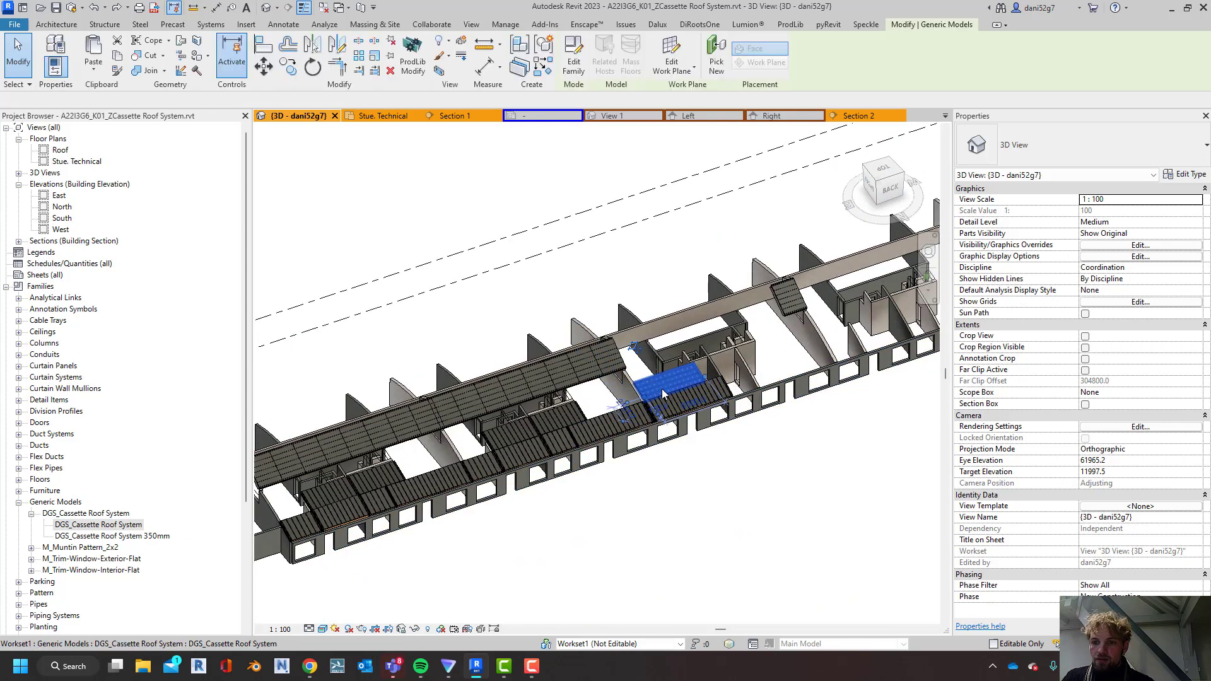
click(1190, 175)
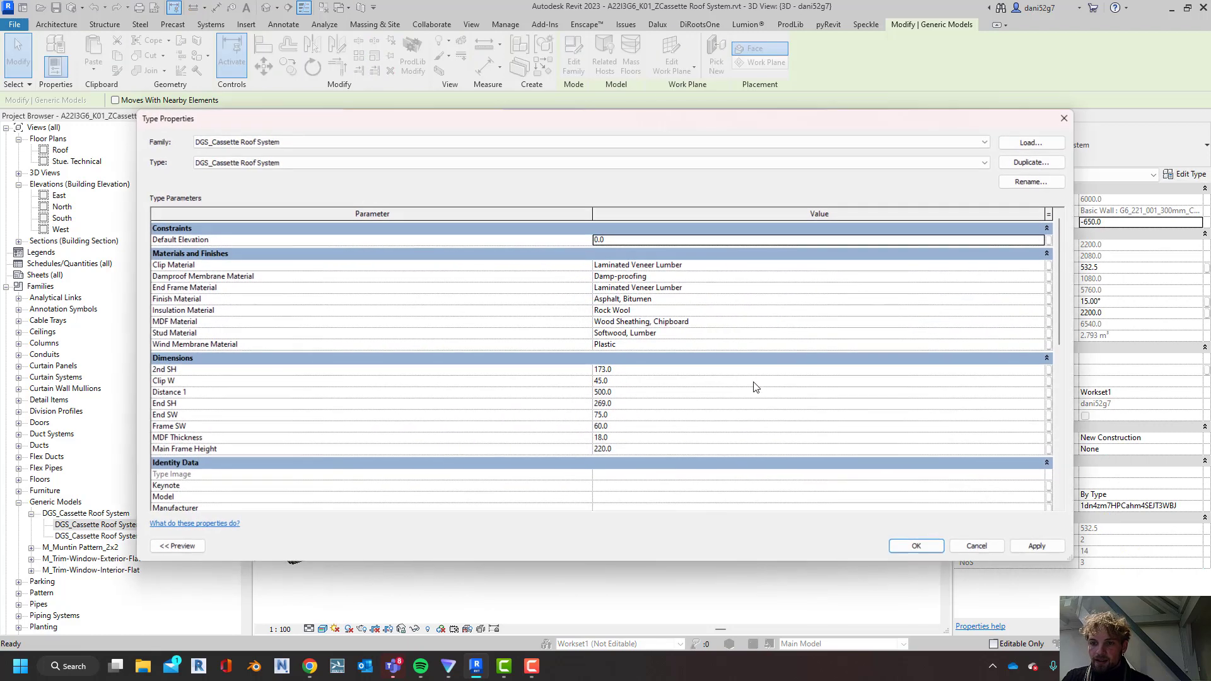
scroll(754, 388, down, 5)
scroll(749, 392, down, 3)
scroll(738, 403, up, 10)
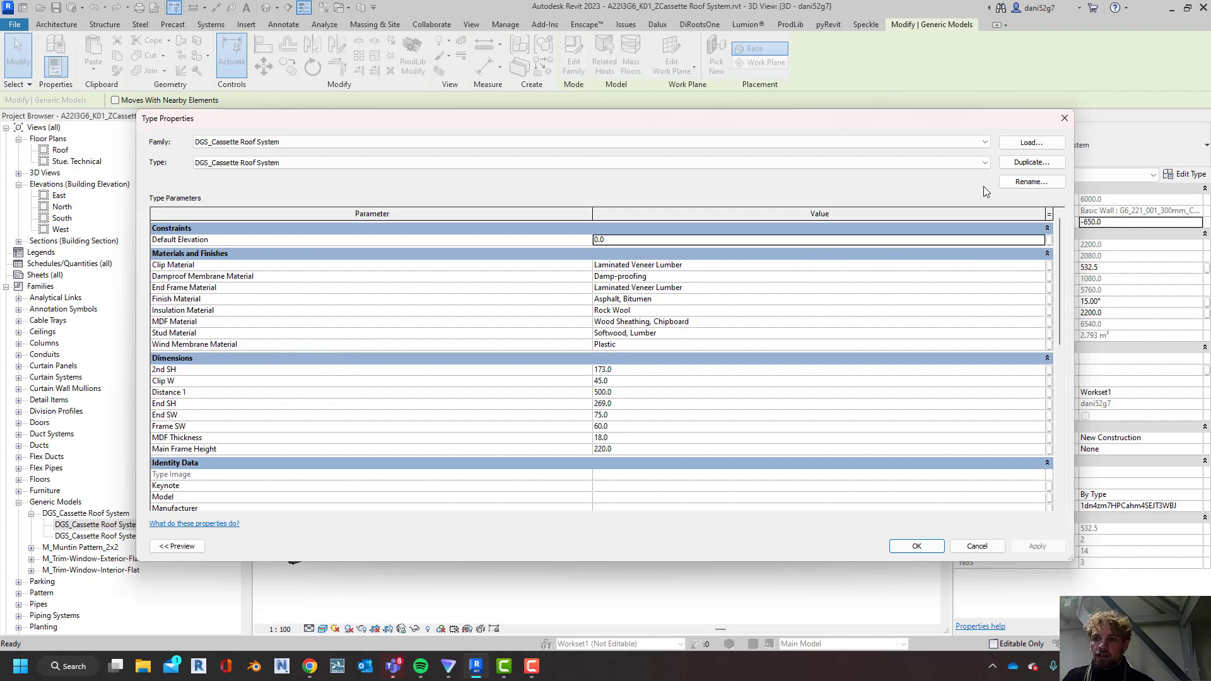
click(1061, 118)
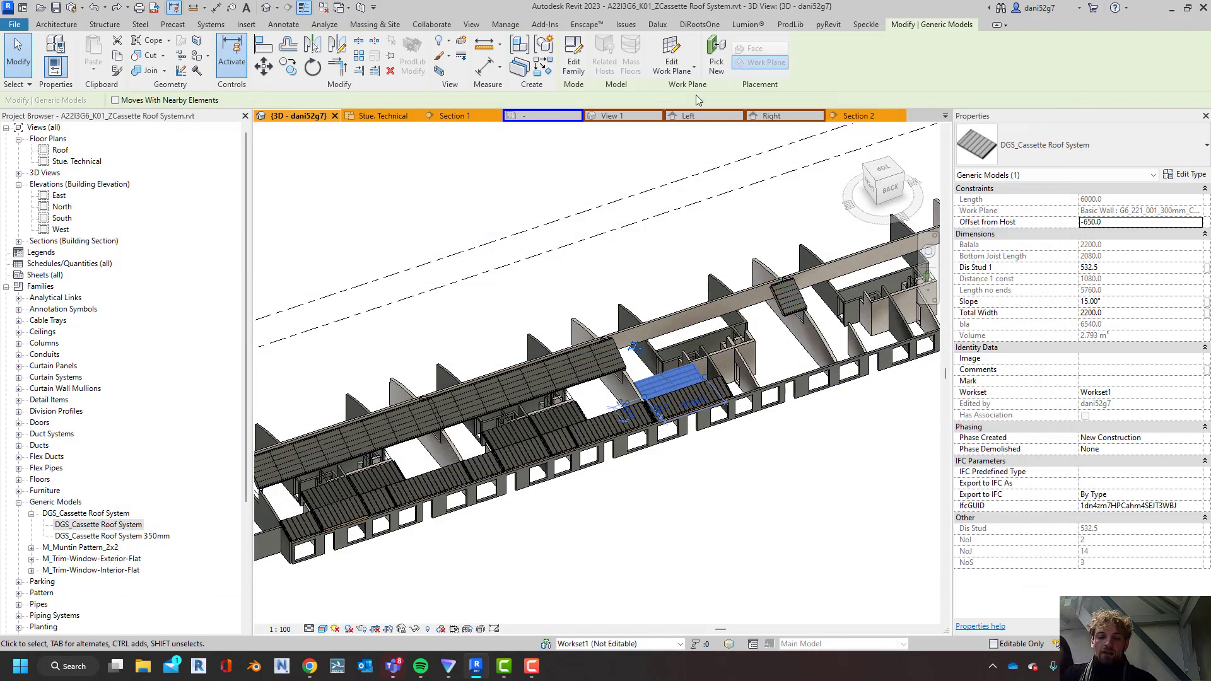
Open the DGS_Cassette Roof System family for editing and review its family type parameters and formulas
click(579, 67)
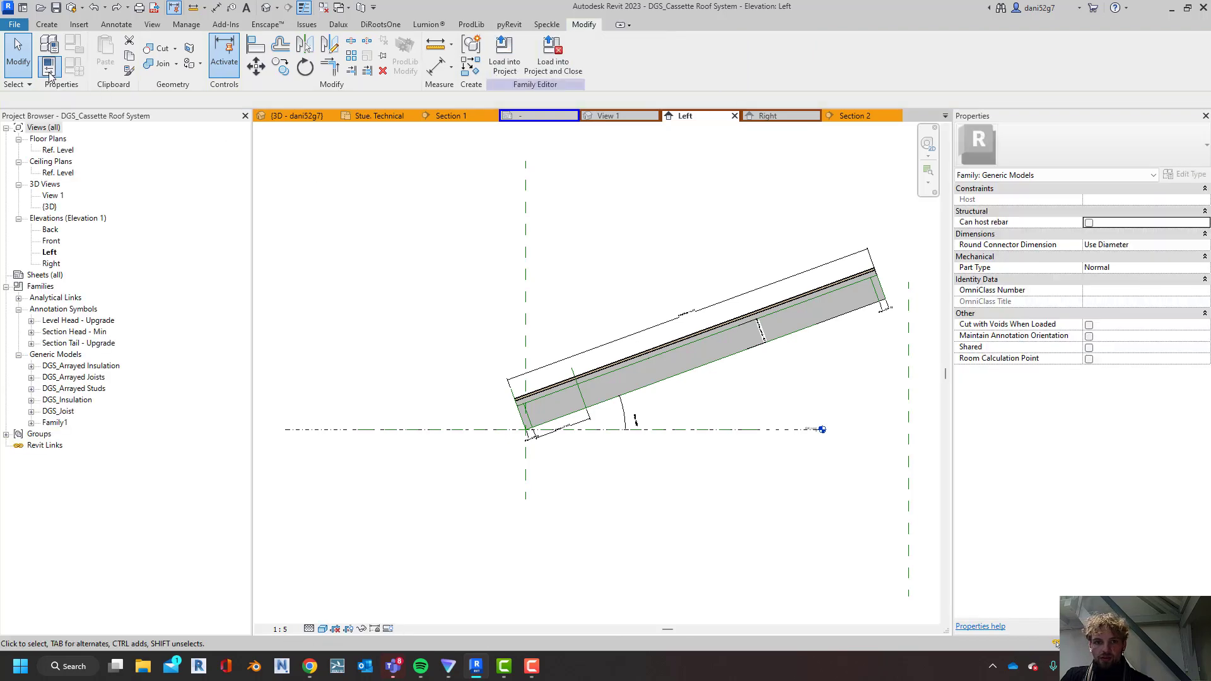
click(71, 68)
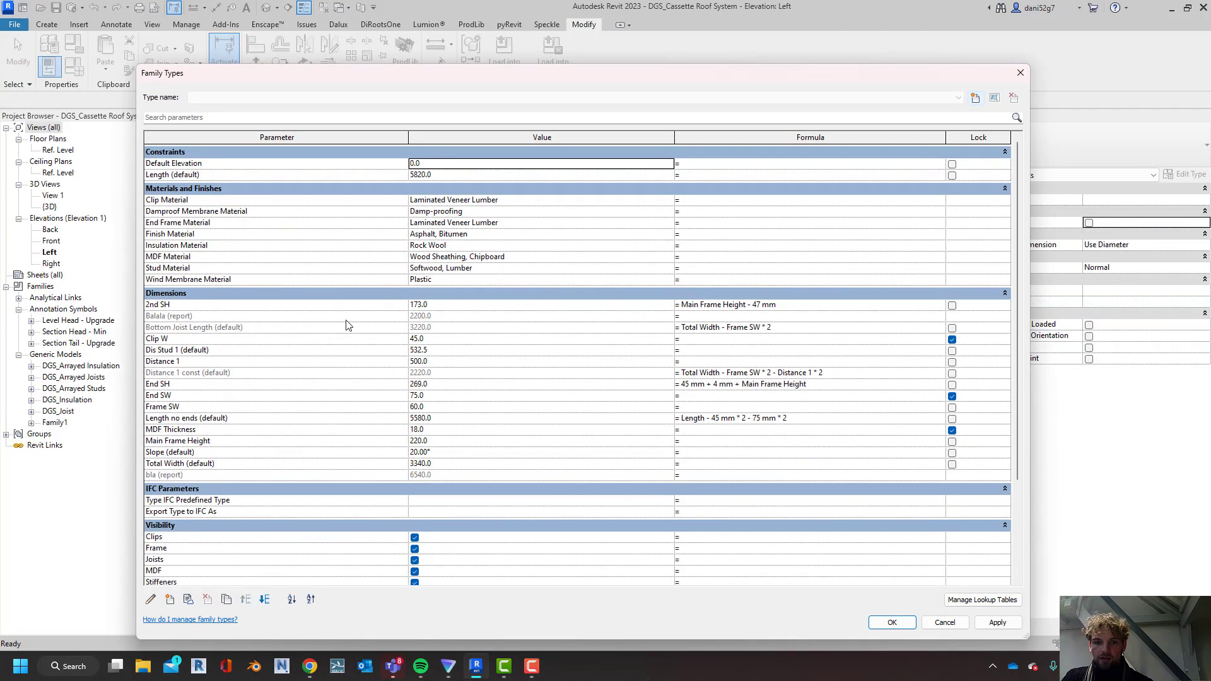
scroll(345, 324, down, 4)
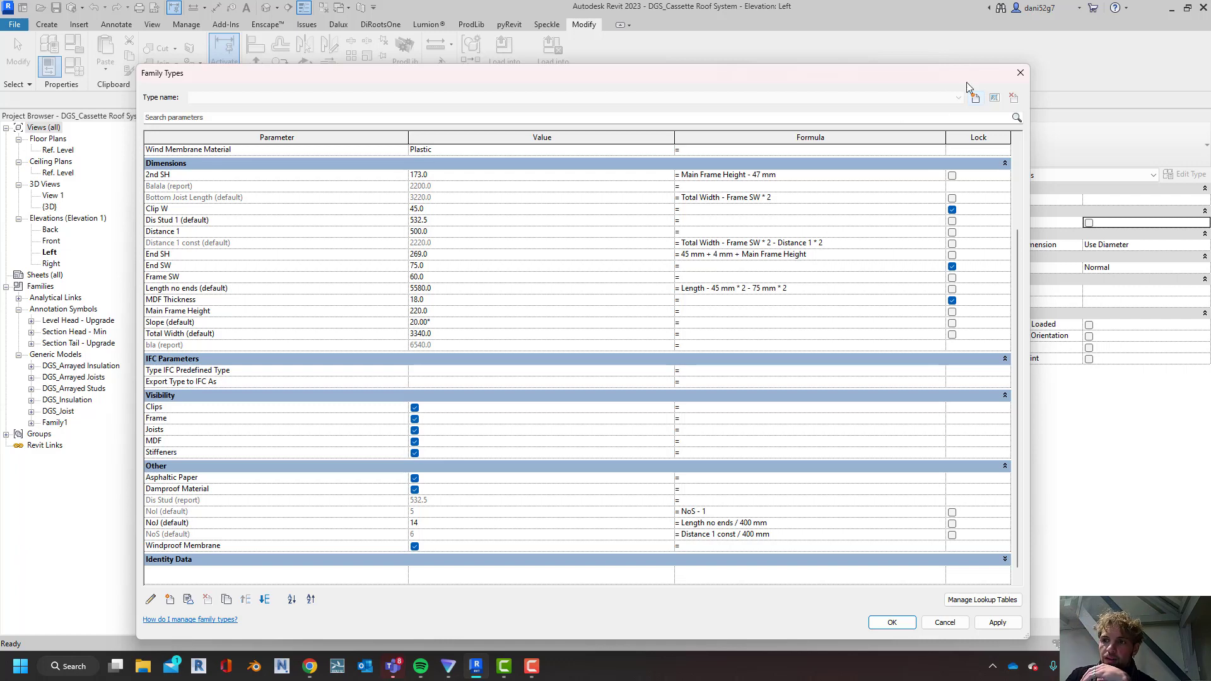
click(1020, 73)
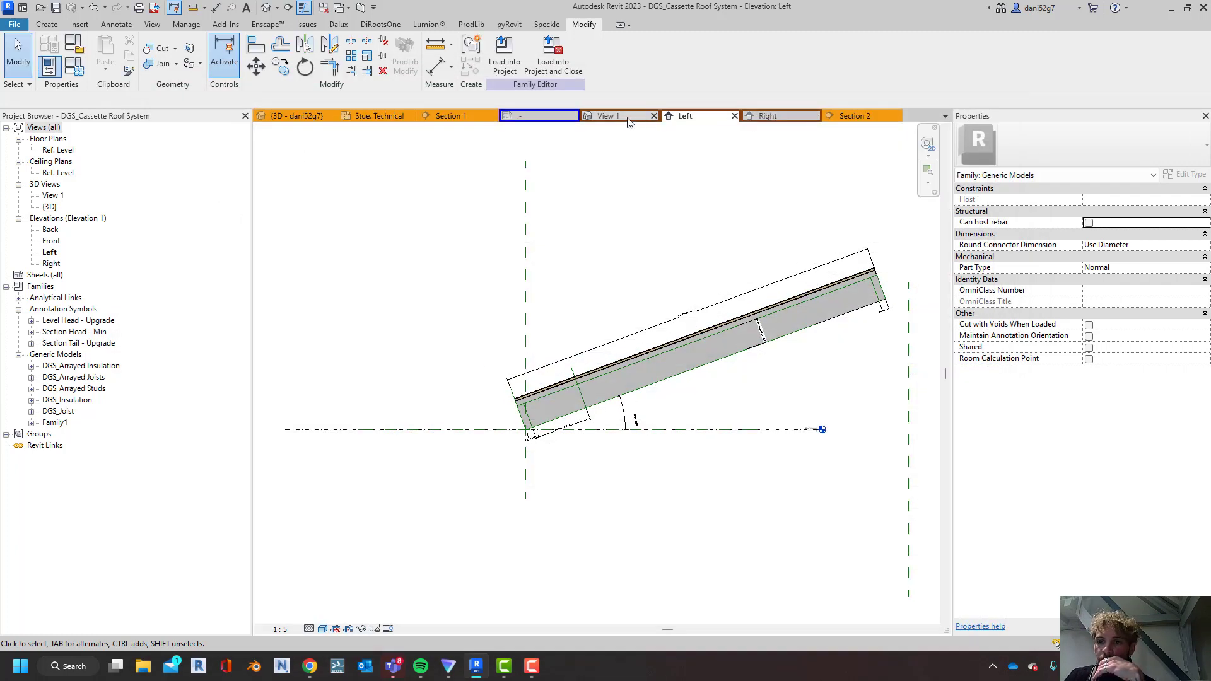
Examine the cassette family in View 1 and inspect its Length dimension in the Ref. Level floor plan
click(608, 116)
scroll(725, 297, down, 5)
middle_drag(740, 309, 588, 340)
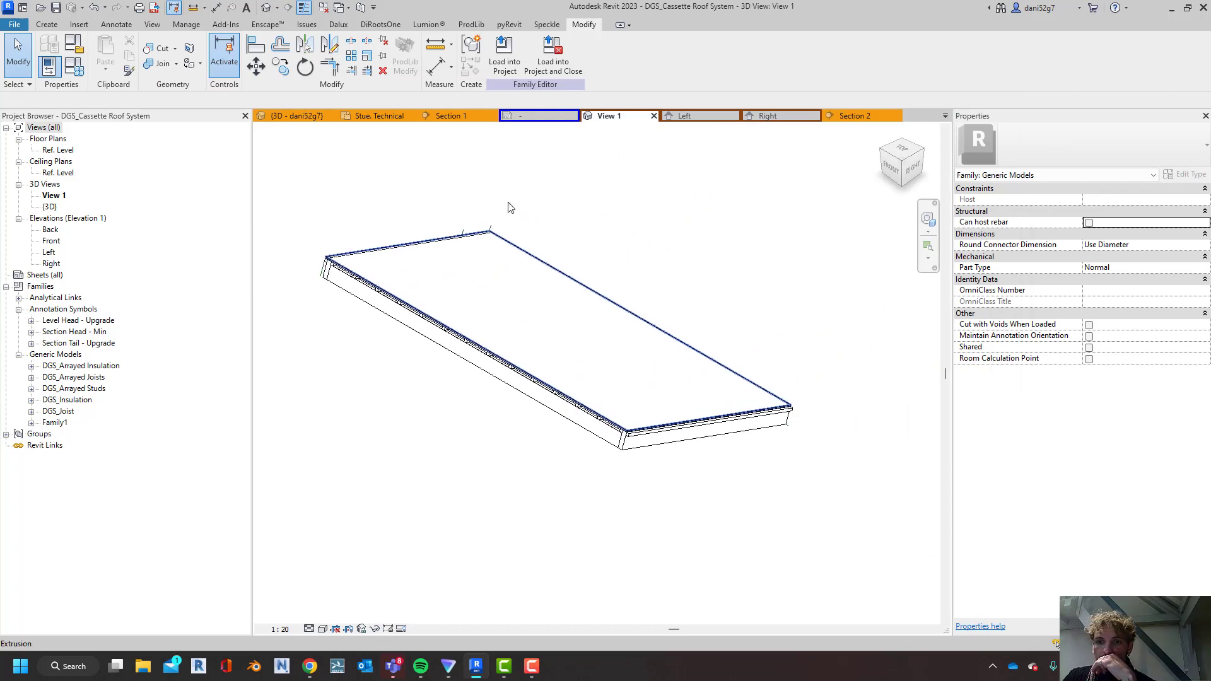
click(49, 173)
double_click(59, 149)
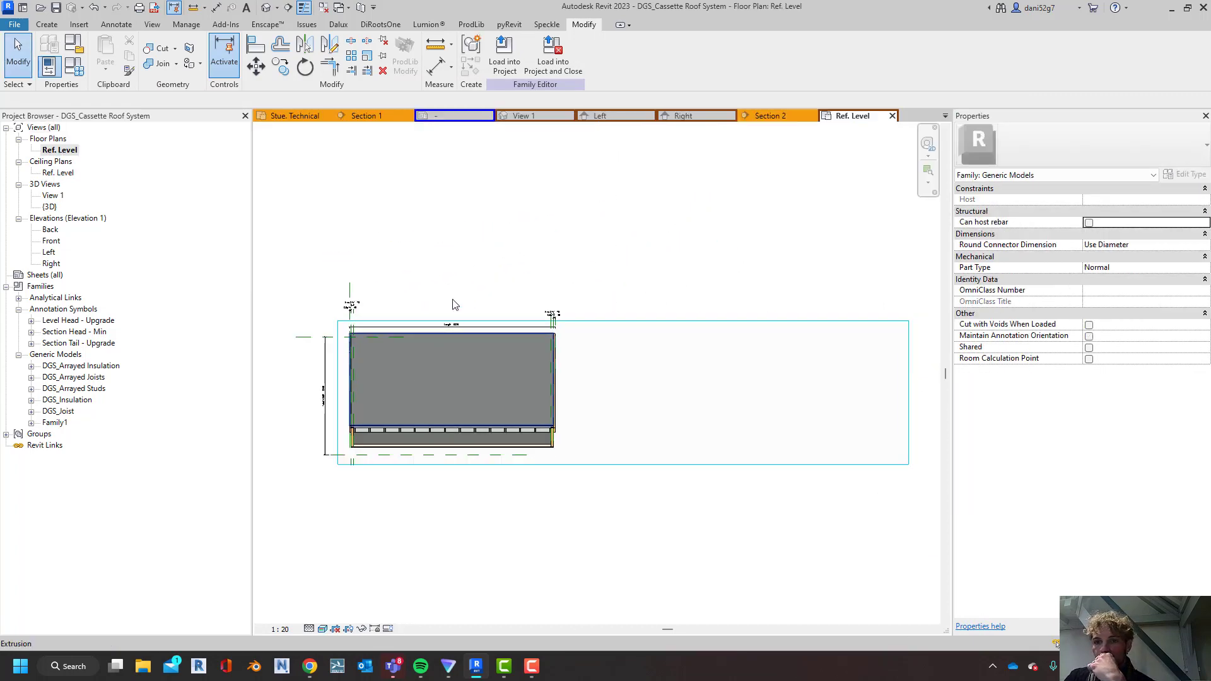
scroll(530, 344, up, 3)
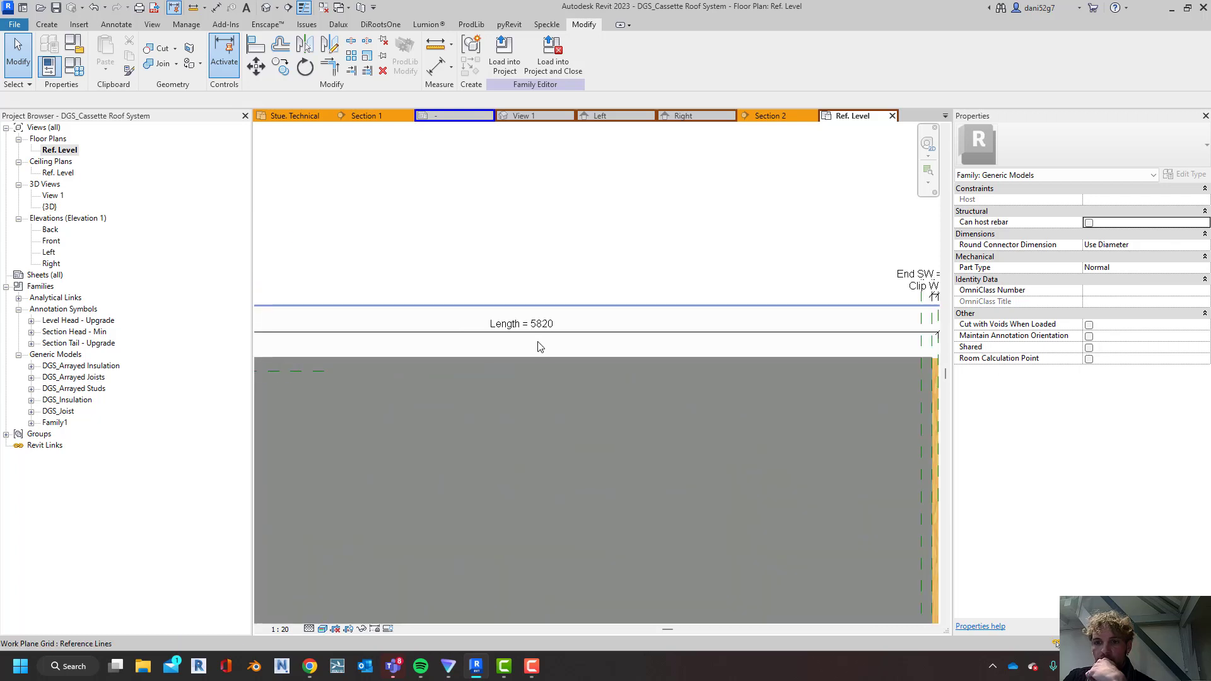
scroll(698, 321, down, 3)
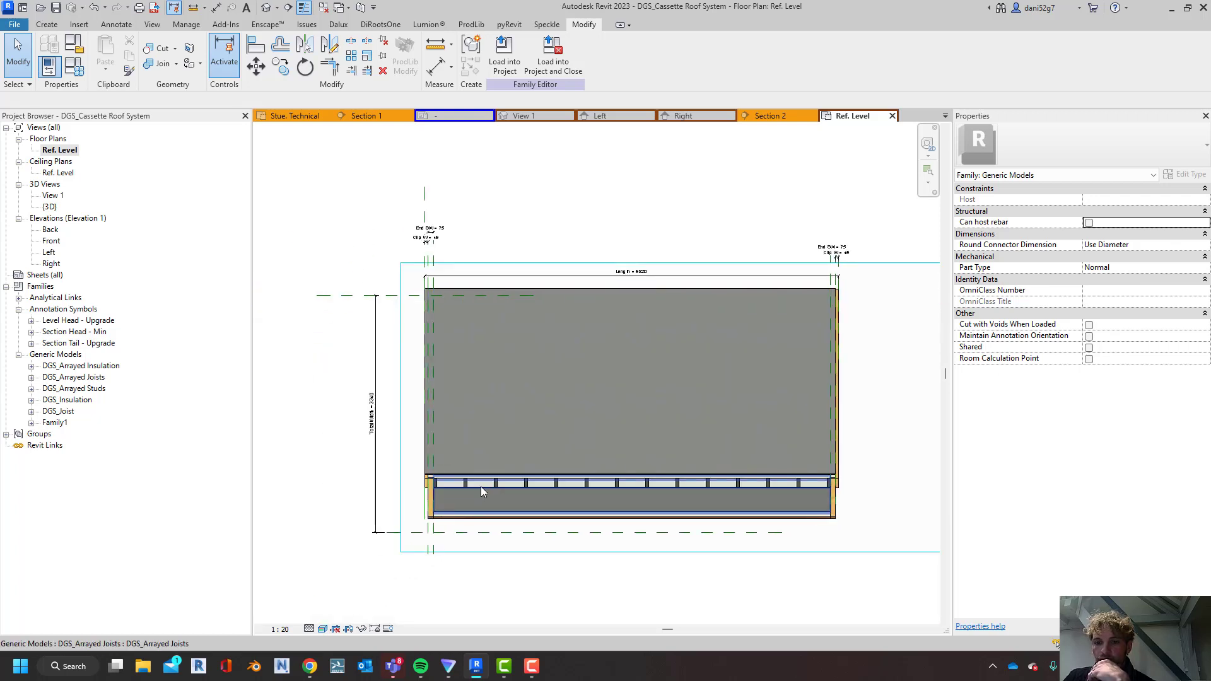
Examine the formulas of the NoI, NoJ and NoS parameters in the cassette family's types
click(76, 69)
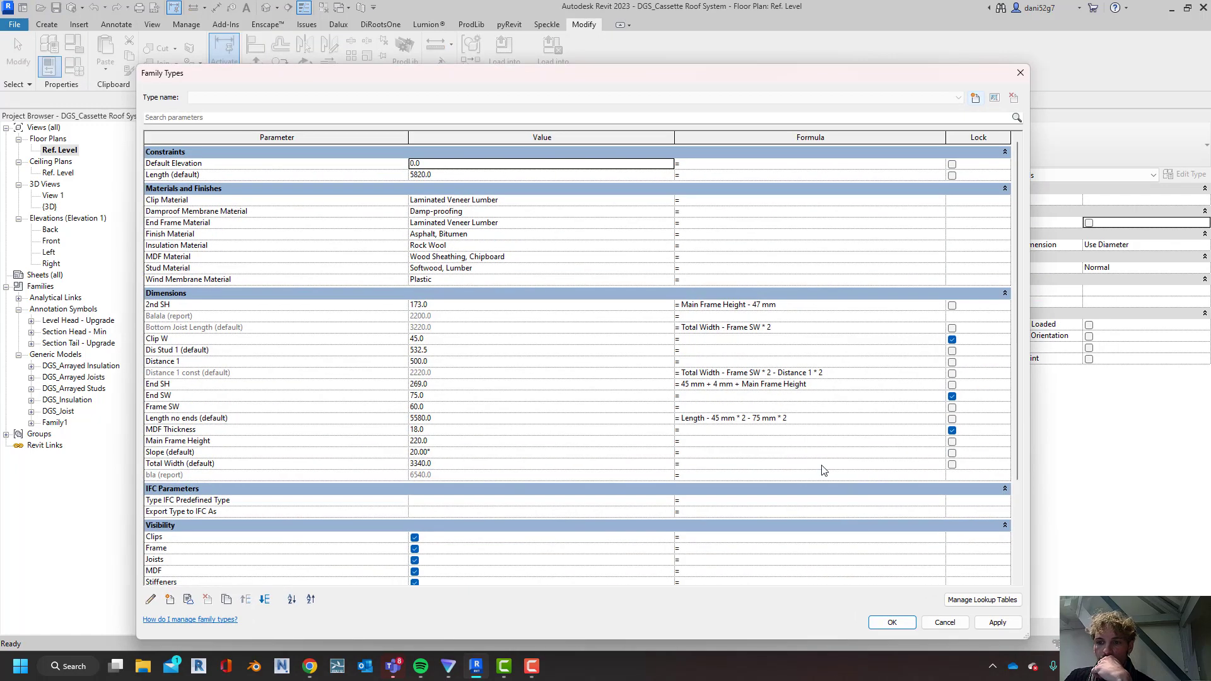
click(1020, 73)
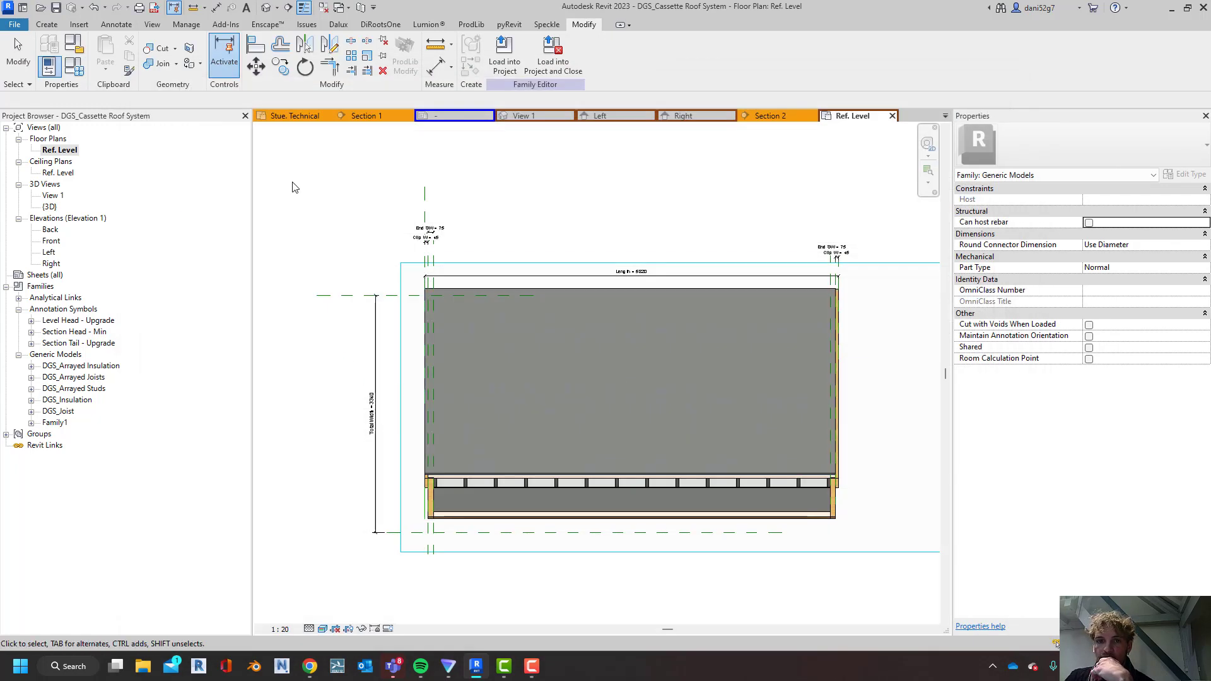
click(74, 66)
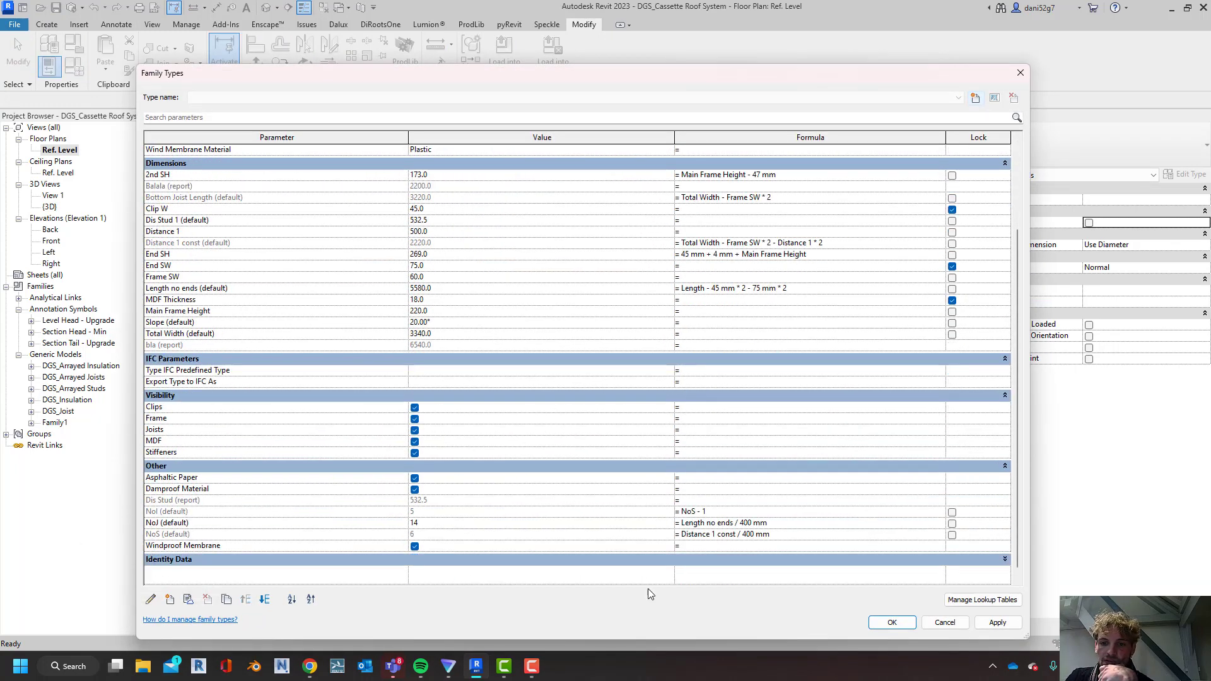
click(806, 524)
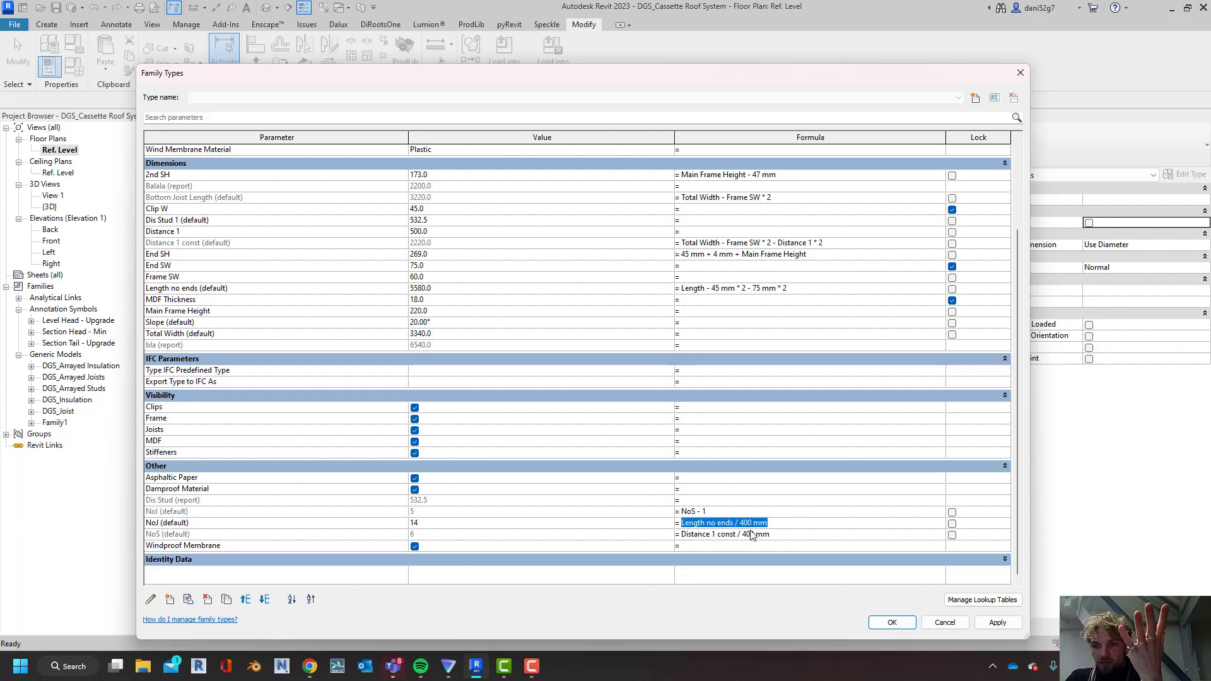
click(187, 512)
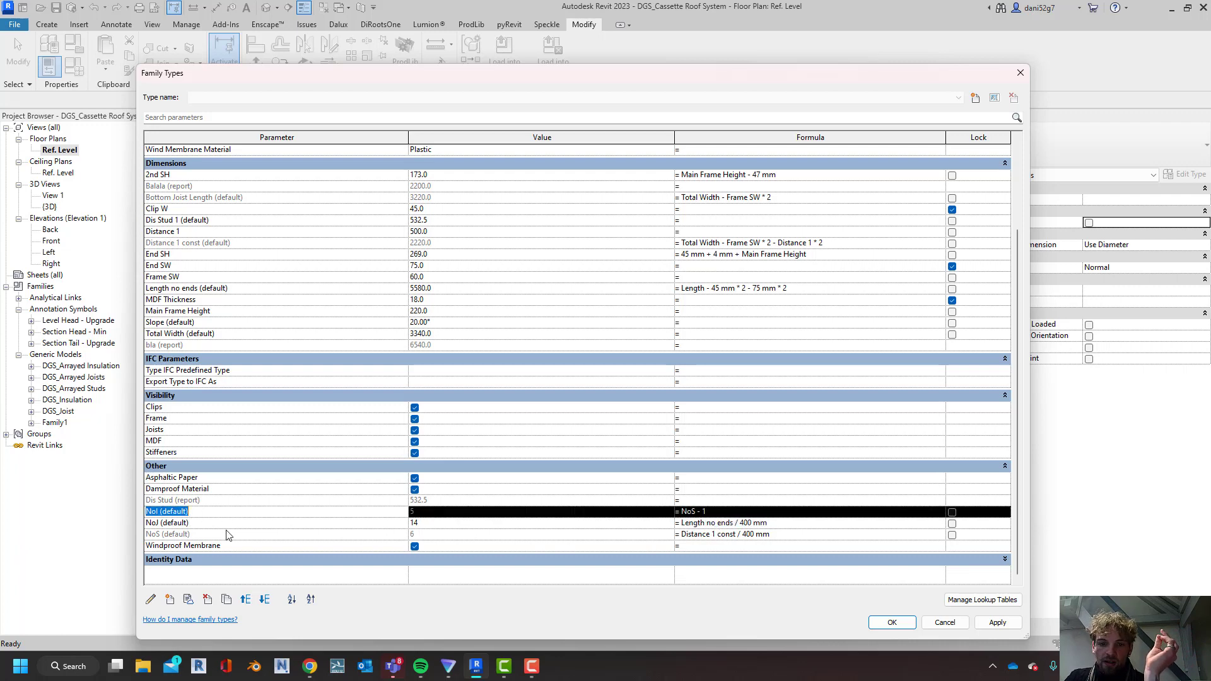
key(Down)
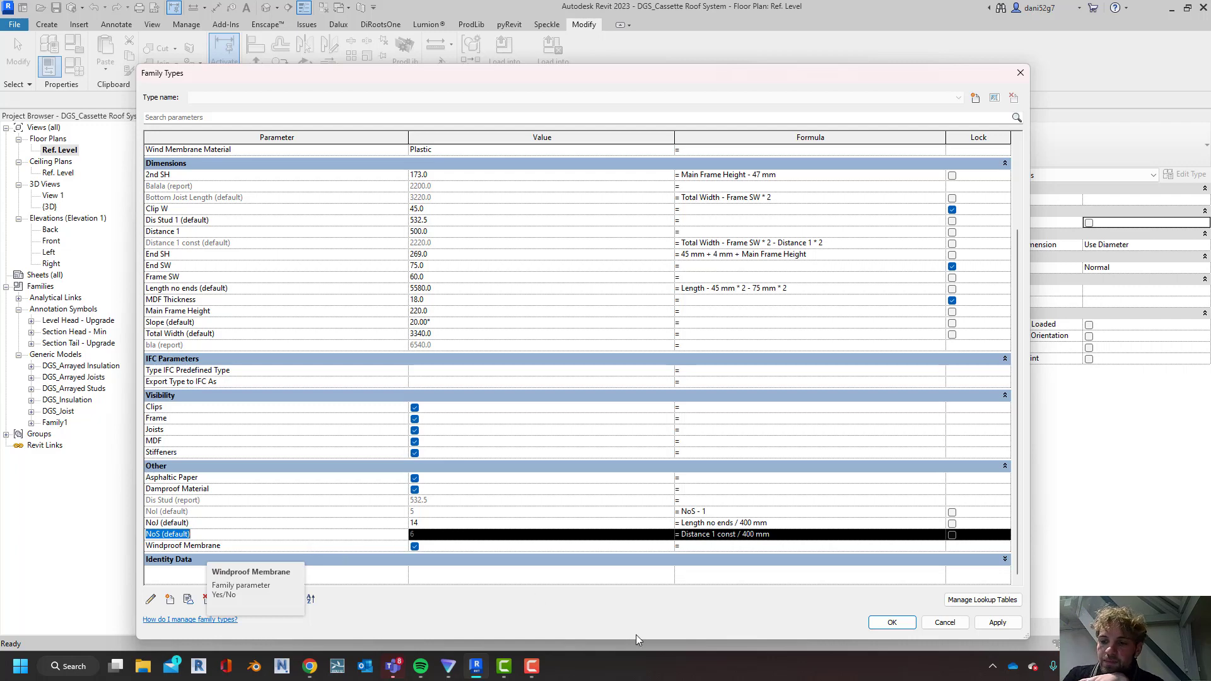
click(891, 623)
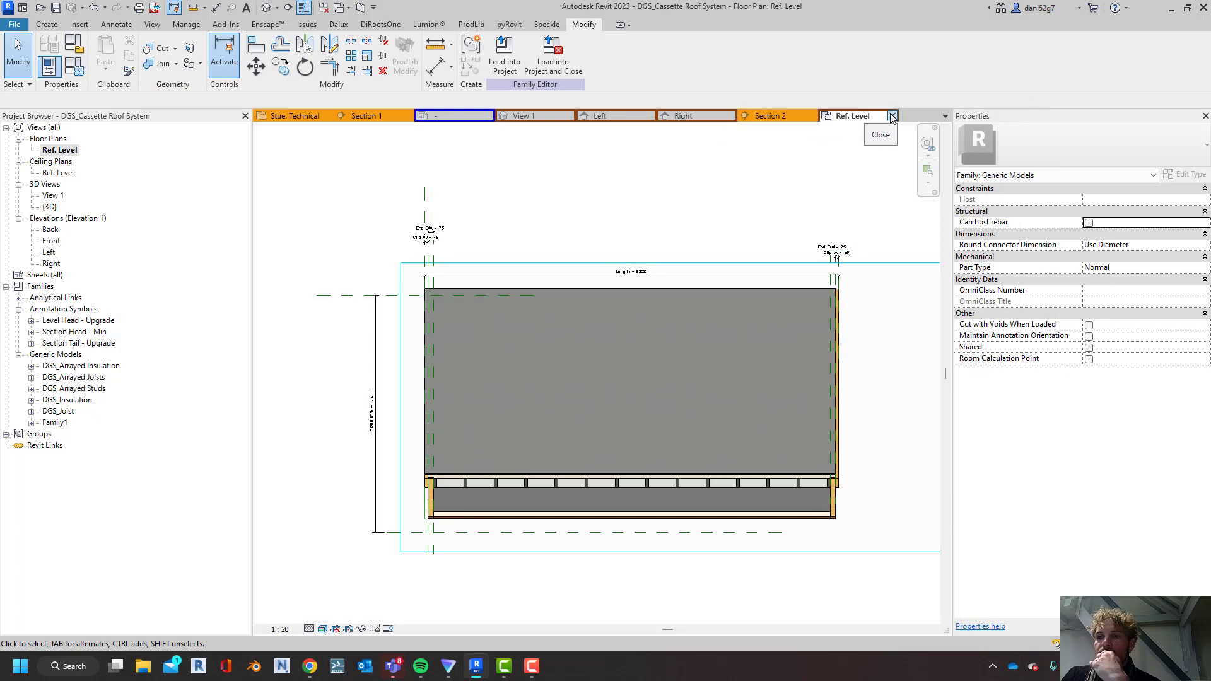
Return to the roof project's default 3D view and select the short cassette above the lower row near the building's end
click(338, 116)
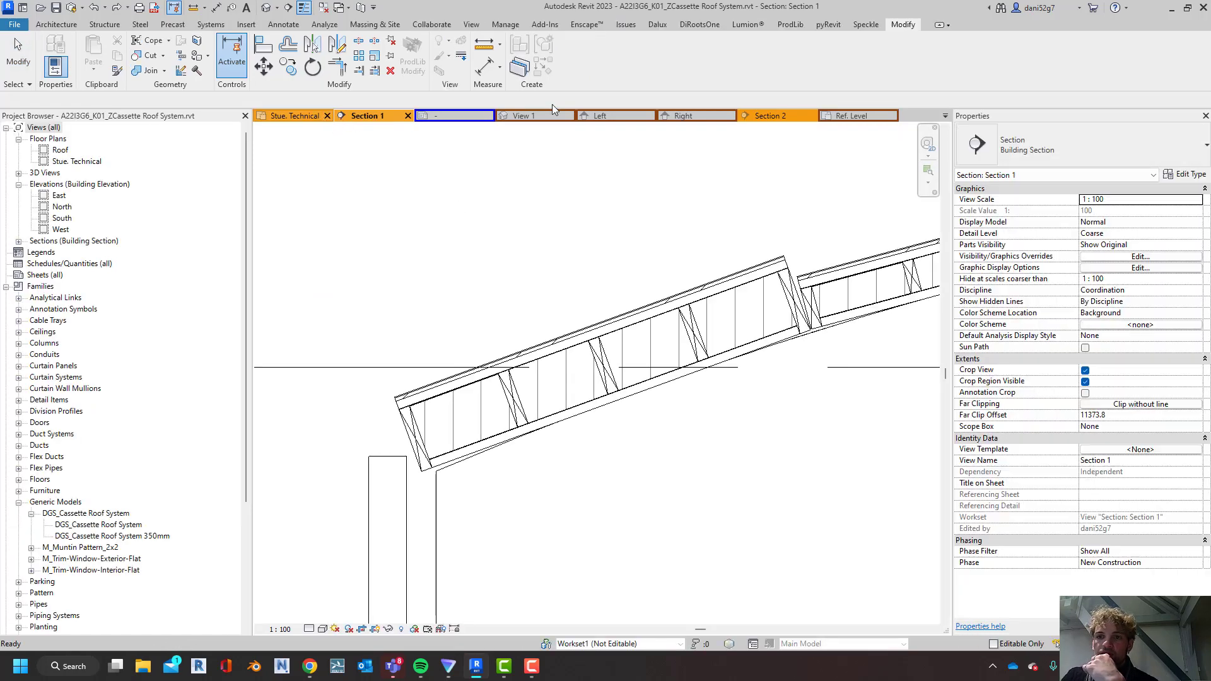
click(265, 7)
scroll(315, 479, up, 4)
middle_drag(315, 478, 448, 437)
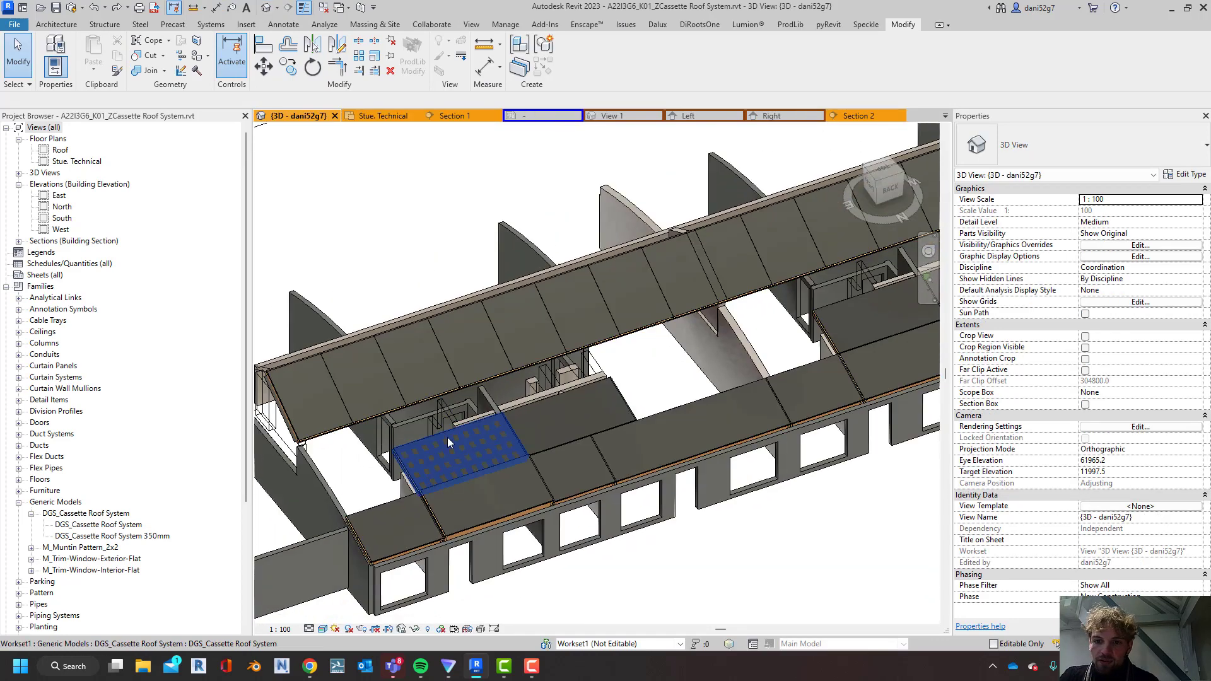
click(417, 464)
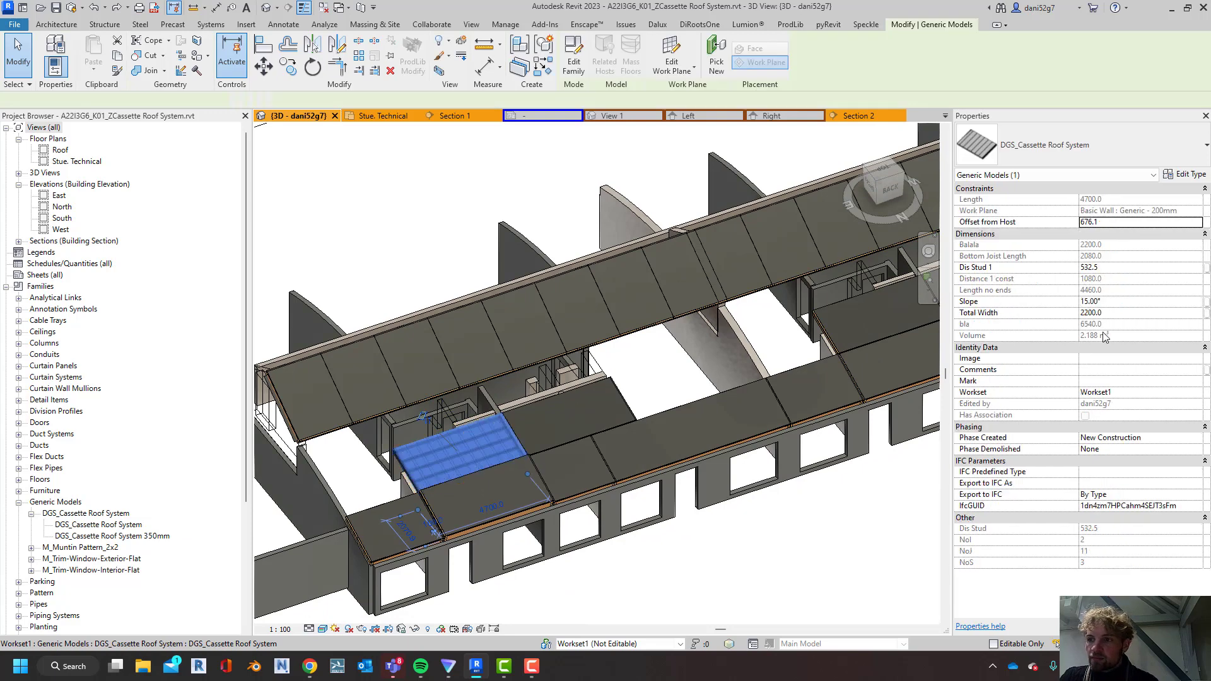
Turn off MDF, Asphaltic Paper, Damproof Material and Windproof Membrane in the selected cassette's type properties and apply the changes
click(1185, 177)
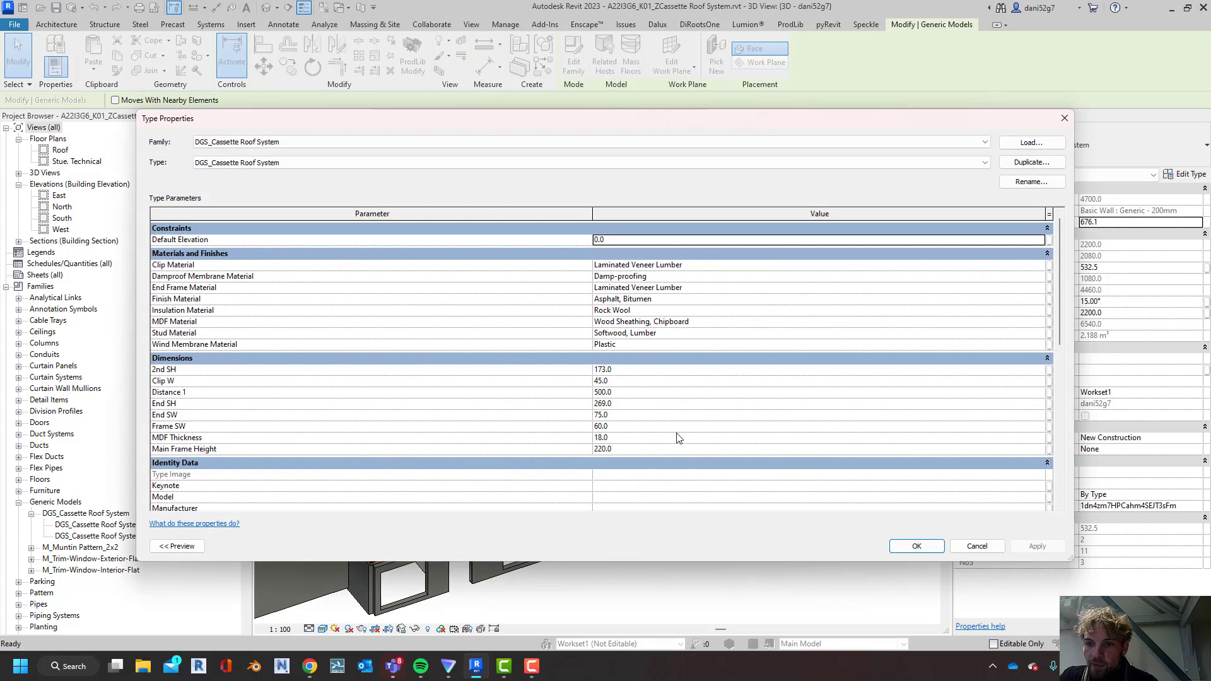
scroll(606, 435, down, 5)
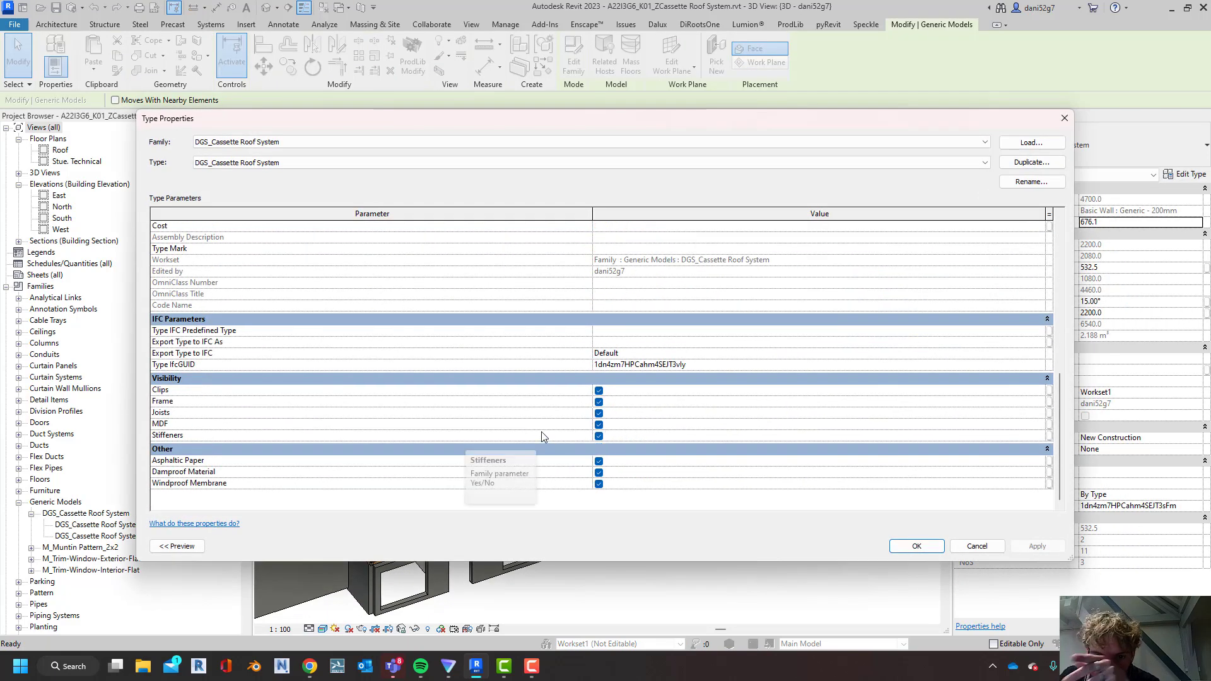
click(598, 424)
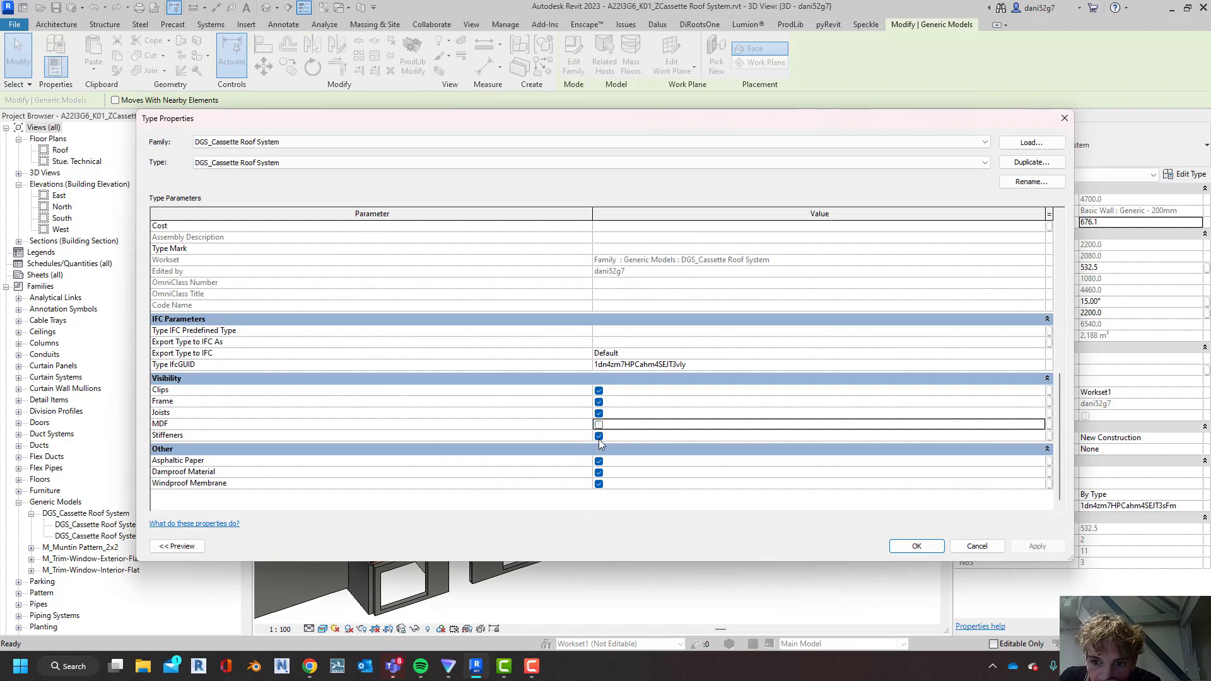
click(599, 461)
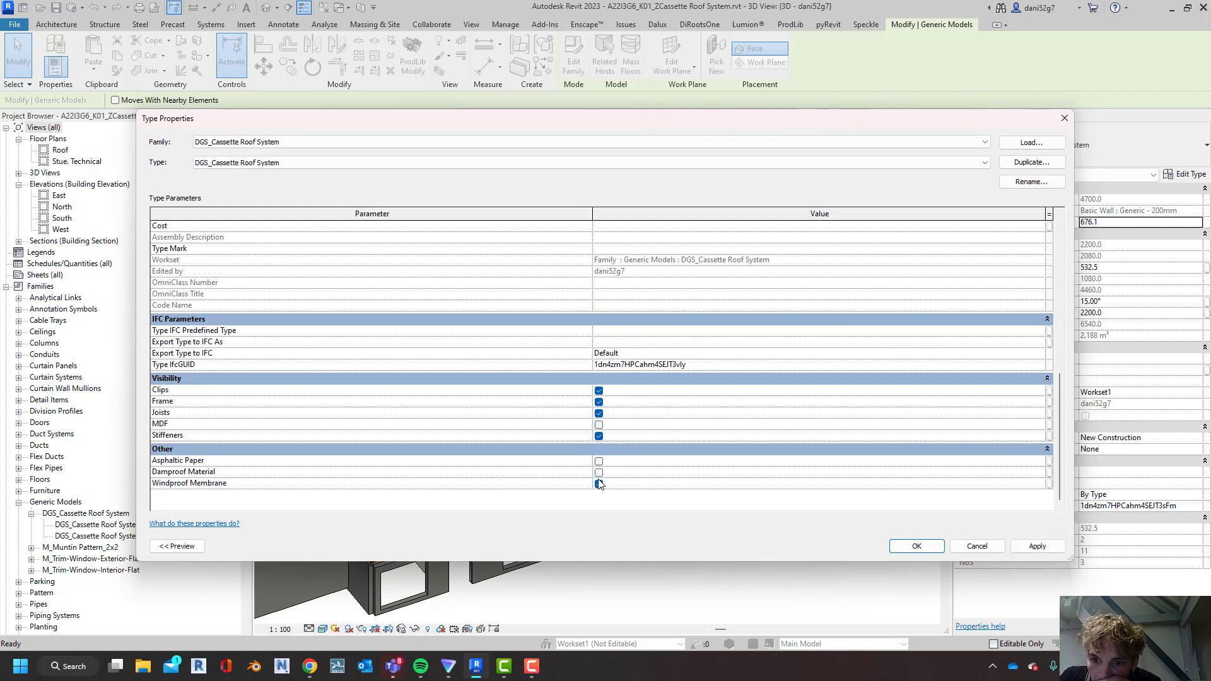
click(599, 472)
click(598, 484)
click(1038, 546)
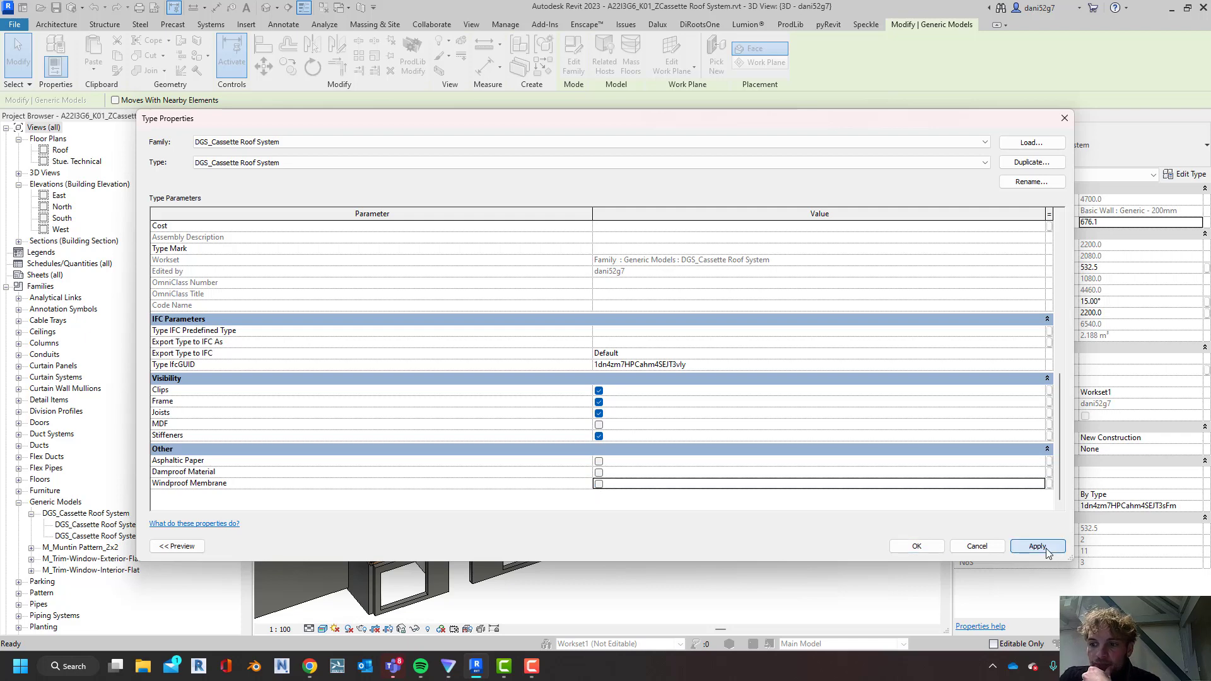
click(931, 551)
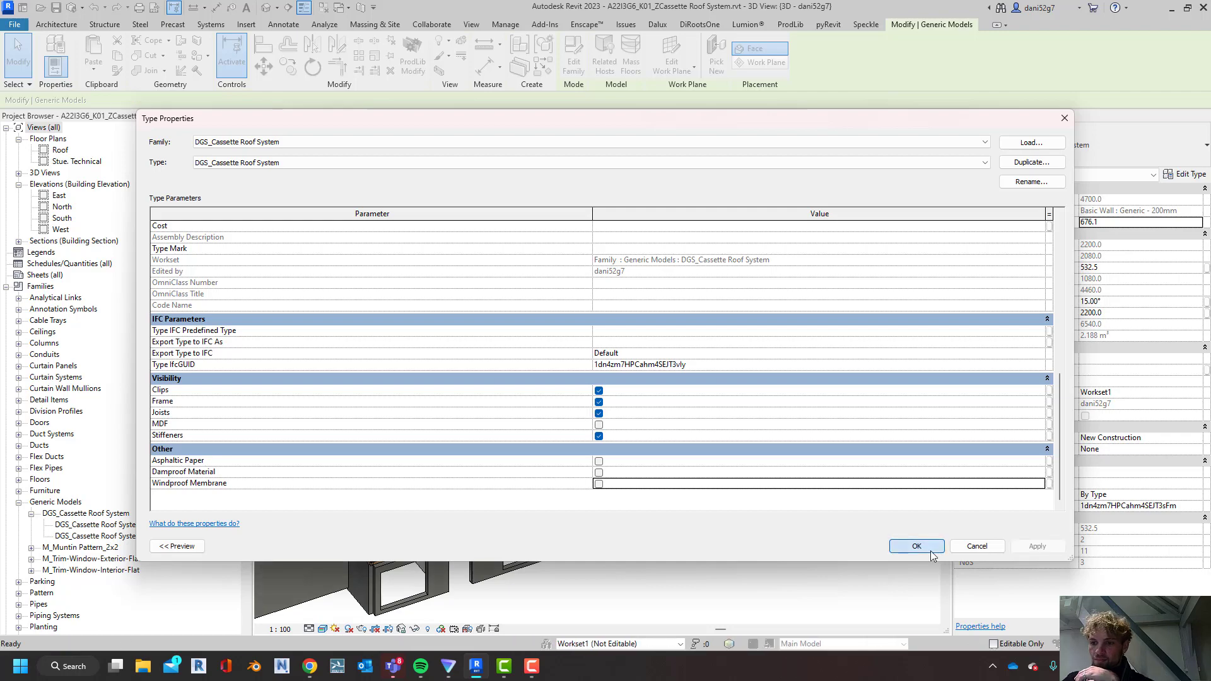
click(924, 546)
Examine the exposed joists, stiffeners and frames of the roof cassettes from several angles along the building
scroll(577, 431, up, 3)
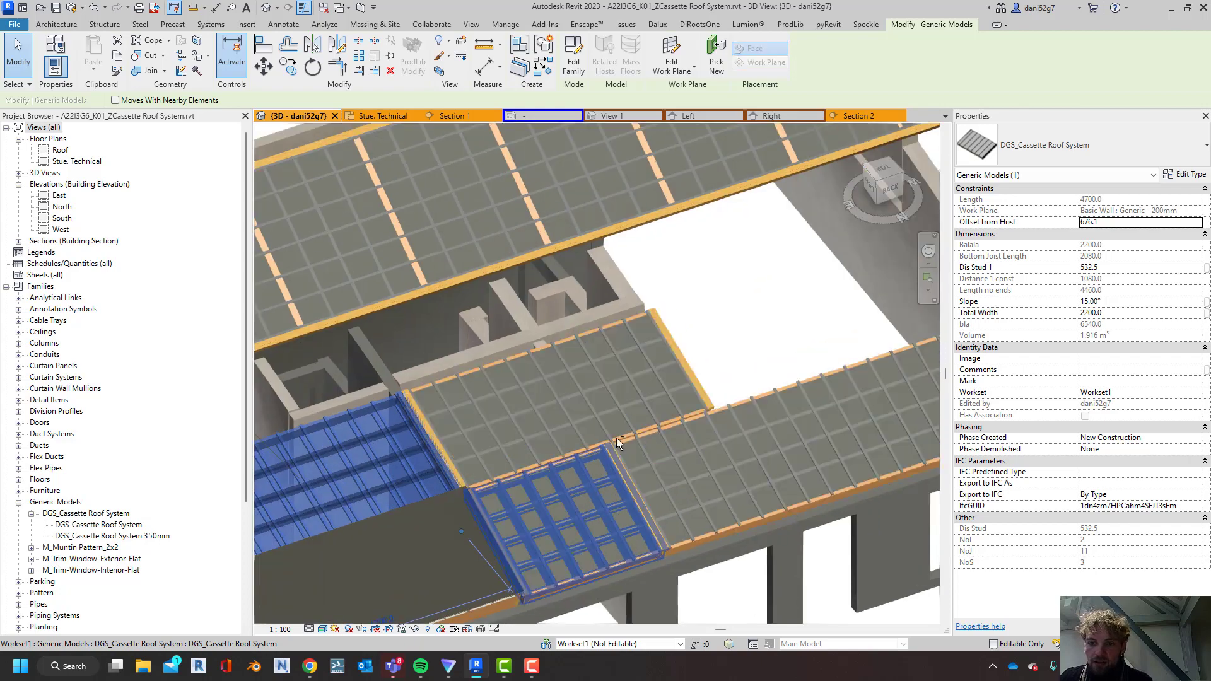
shift+middle_drag(615, 438, 491, 407)
scroll(498, 426, up, 3)
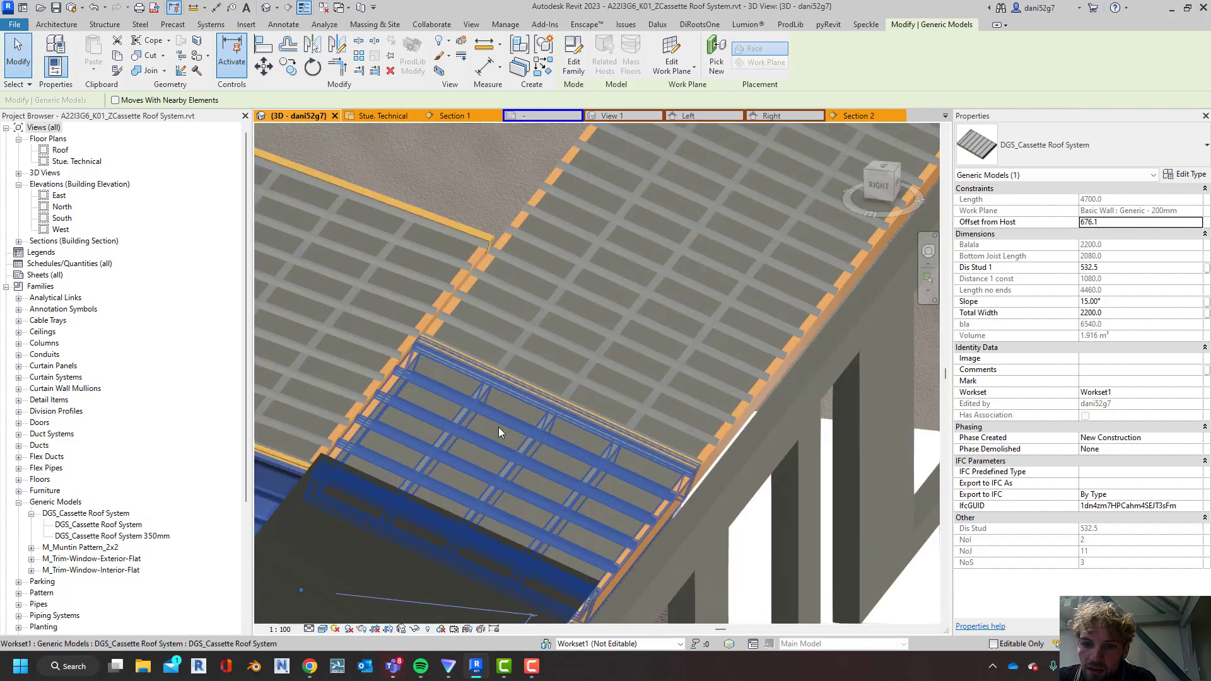
scroll(666, 248, down, 2)
shift+middle_drag(666, 249, 650, 376)
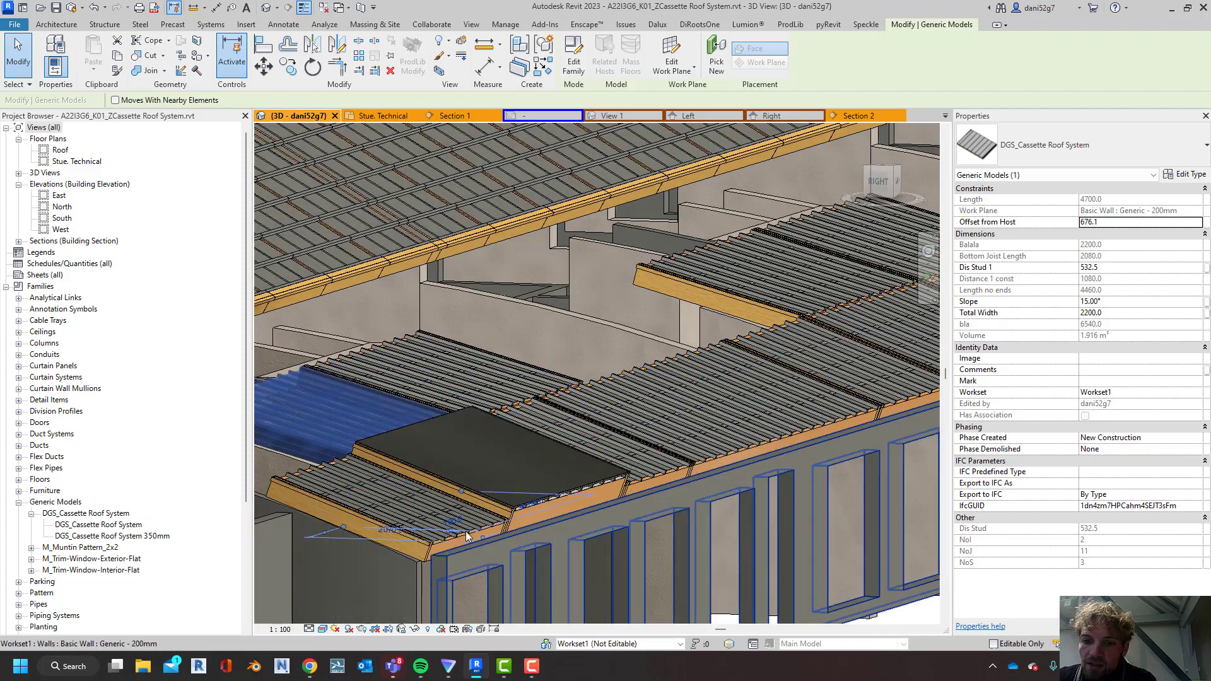
scroll(481, 525, up, 3)
scroll(605, 488, down, 5)
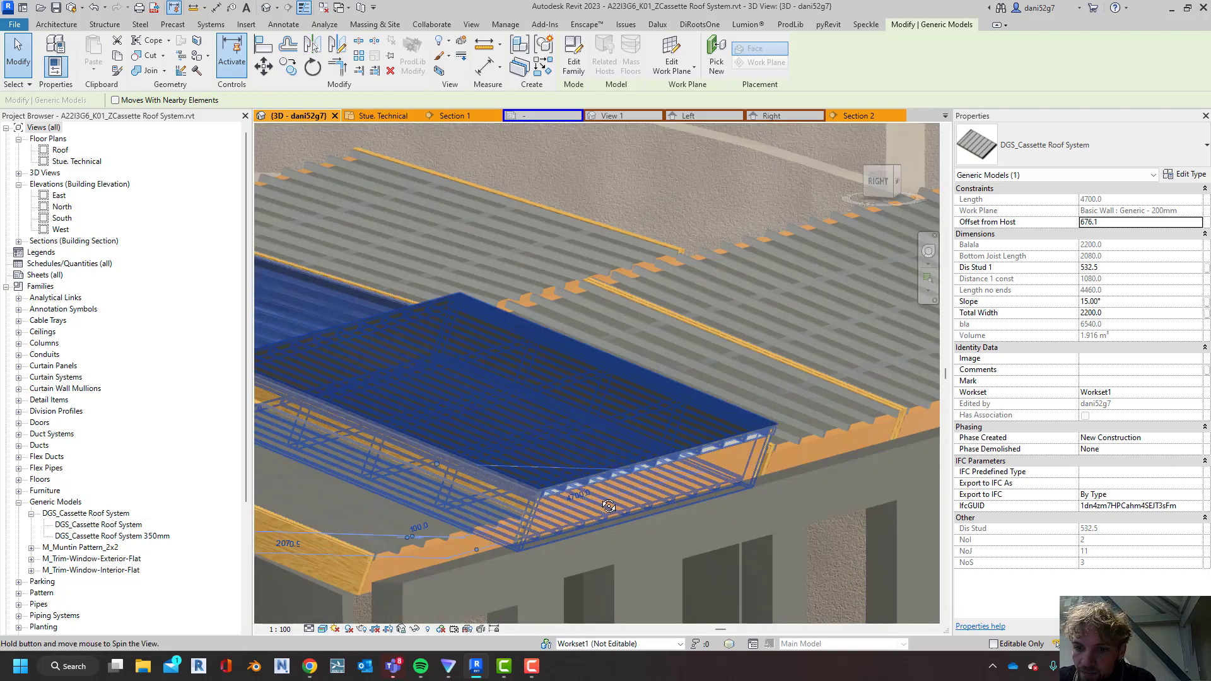
scroll(728, 490, down, 3)
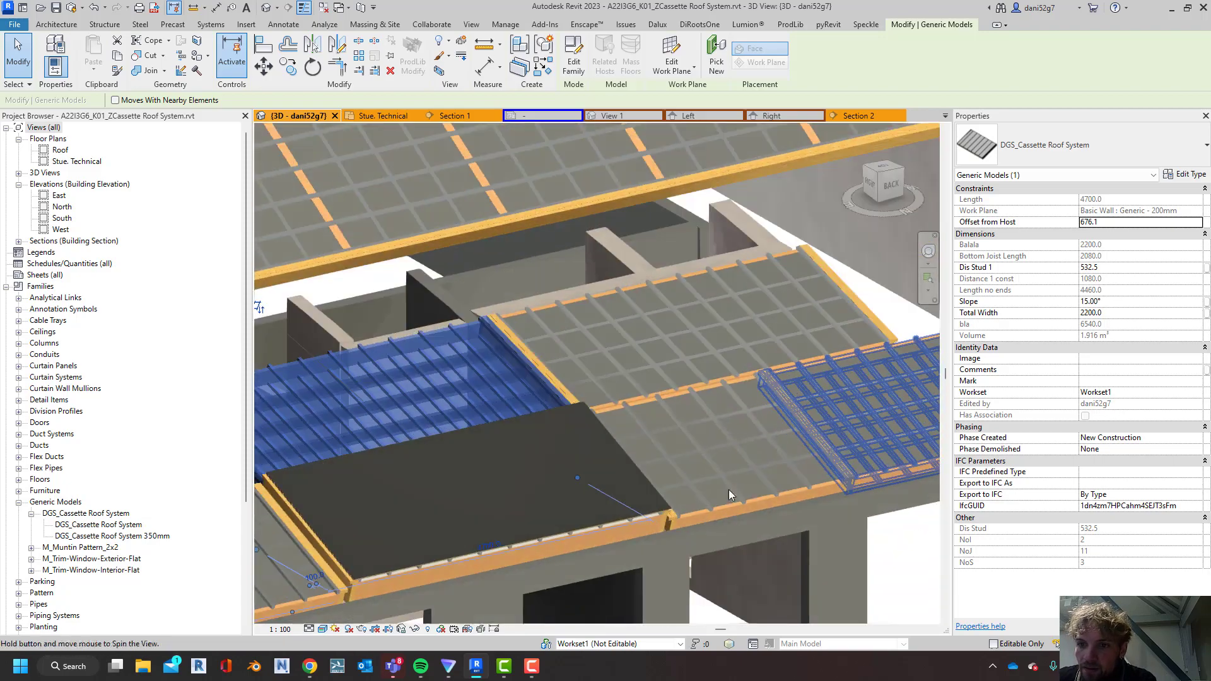
shift+middle_drag(728, 489, 495, 359)
scroll(698, 435, up, 10)
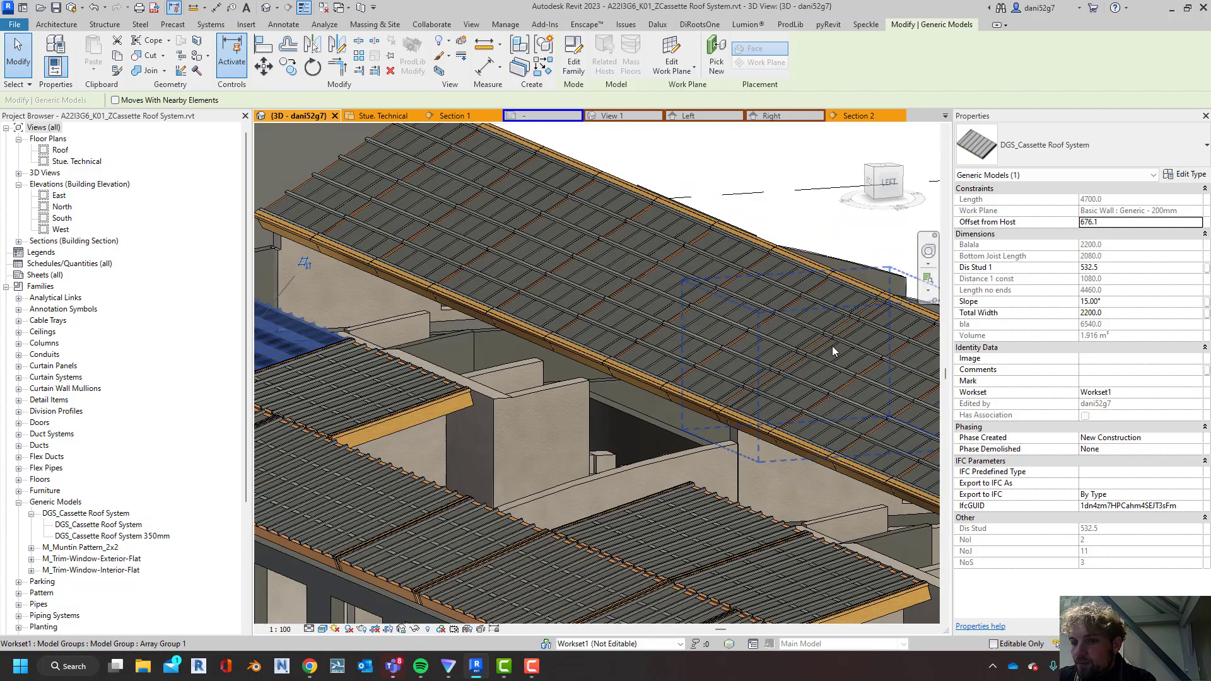
middle_drag(641, 482, 848, 430)
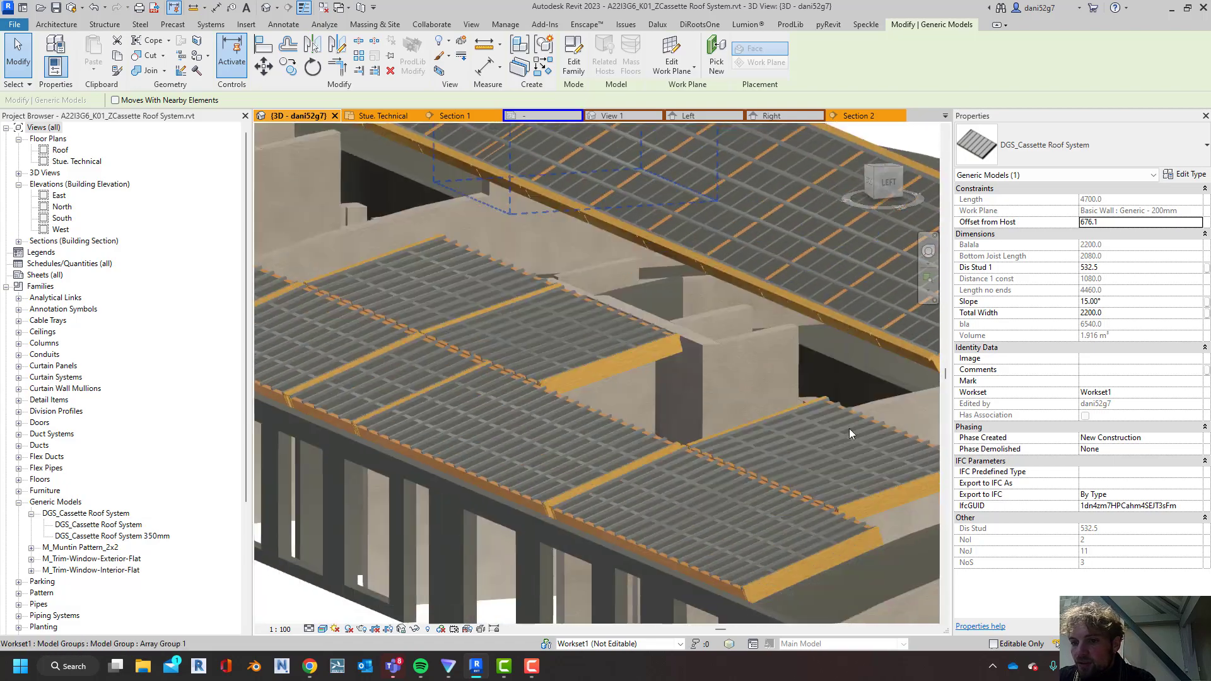
Lengthen the upper-row cassette beside the gable in top view so its free end aligns with the adjoining lower row's end at the cross wall
click(898, 461)
middle_drag(897, 463, 684, 331)
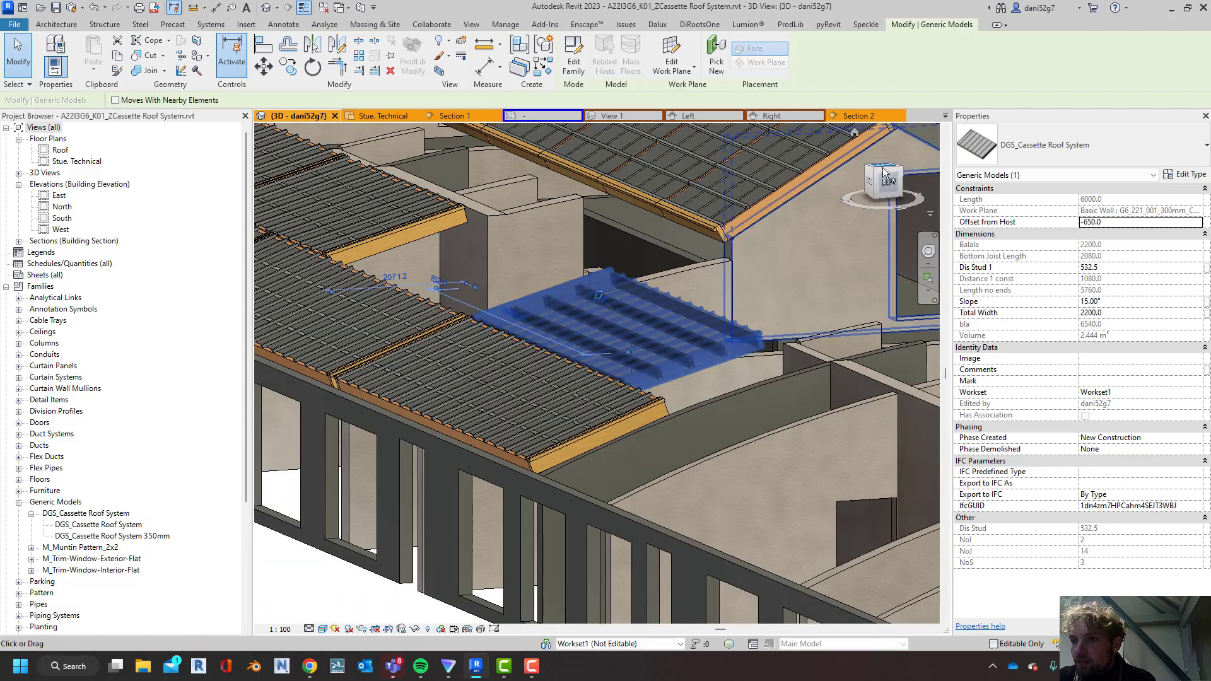
click(884, 170)
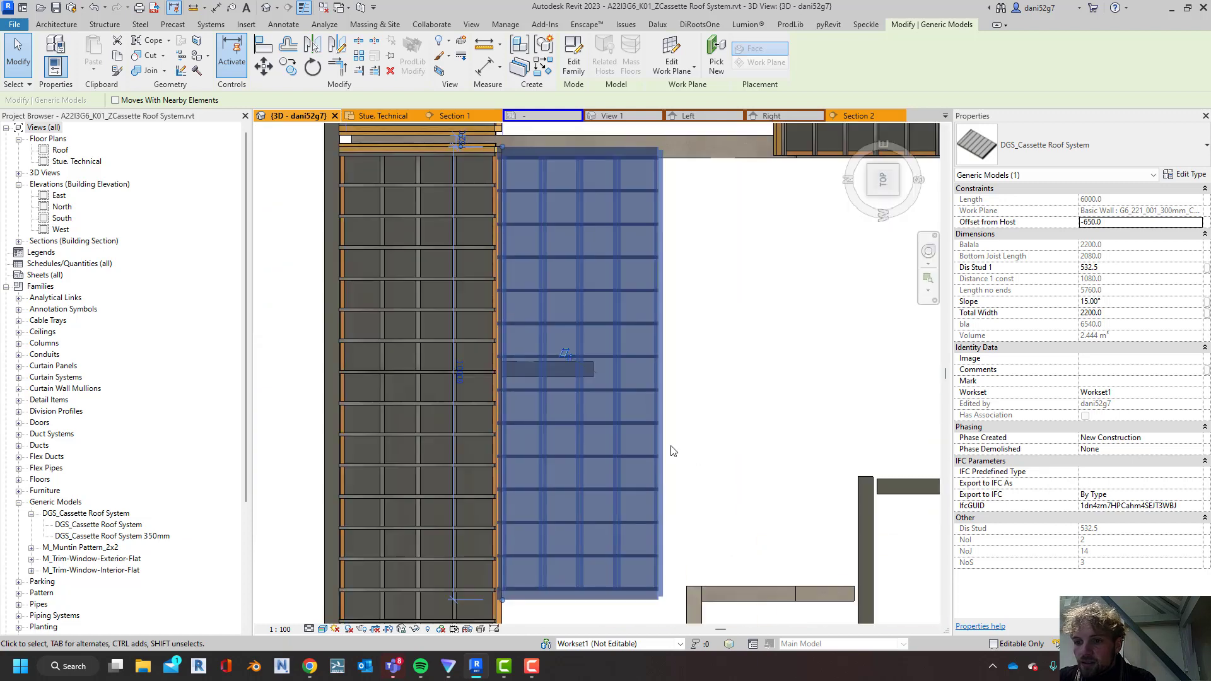
middle_drag(671, 445, 686, 249)
drag(518, 404, 518, 464)
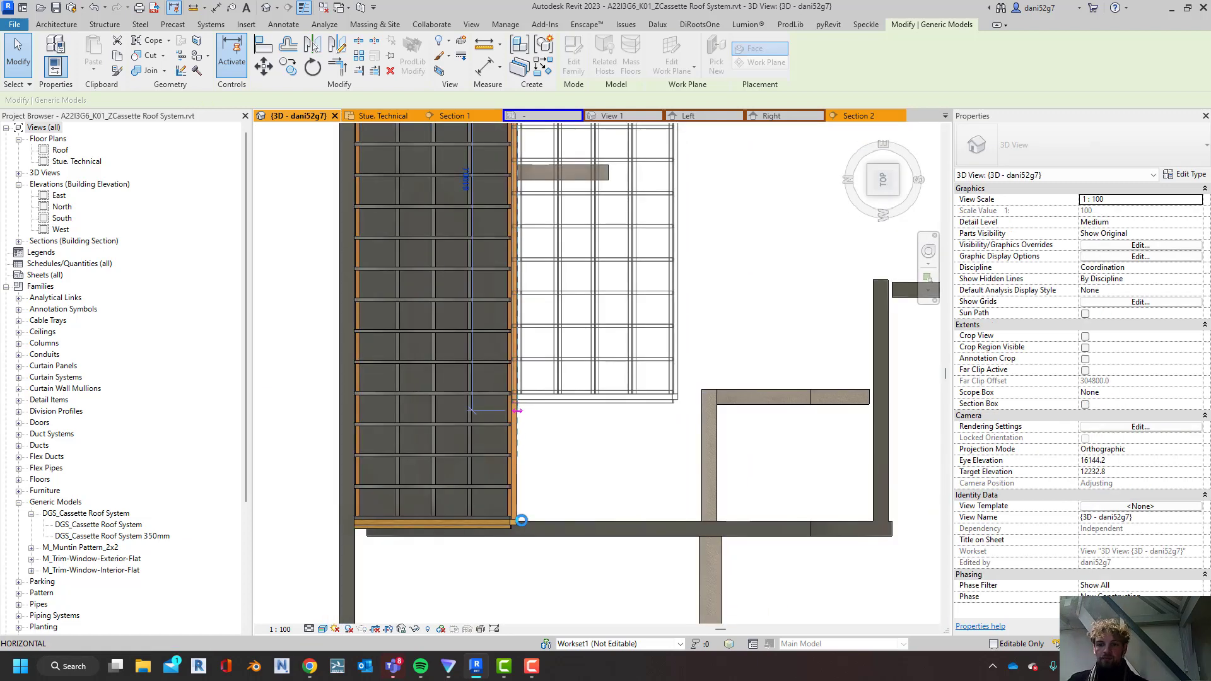
drag(517, 411, 517, 523)
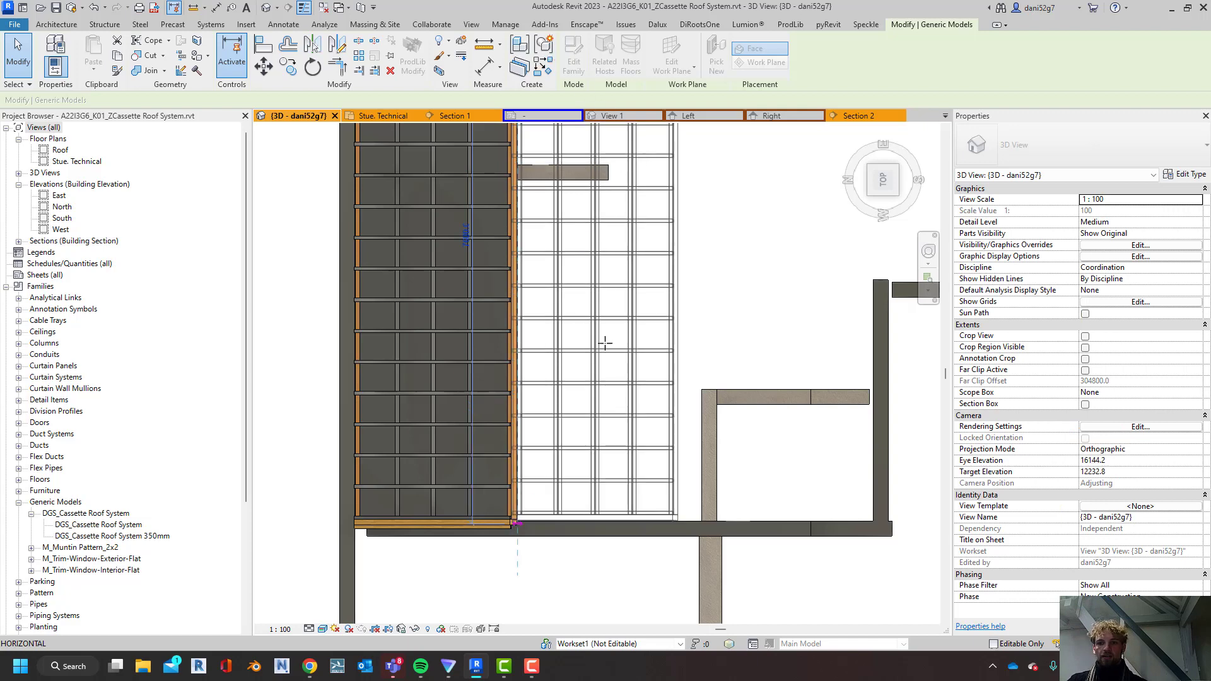
key(Escape)
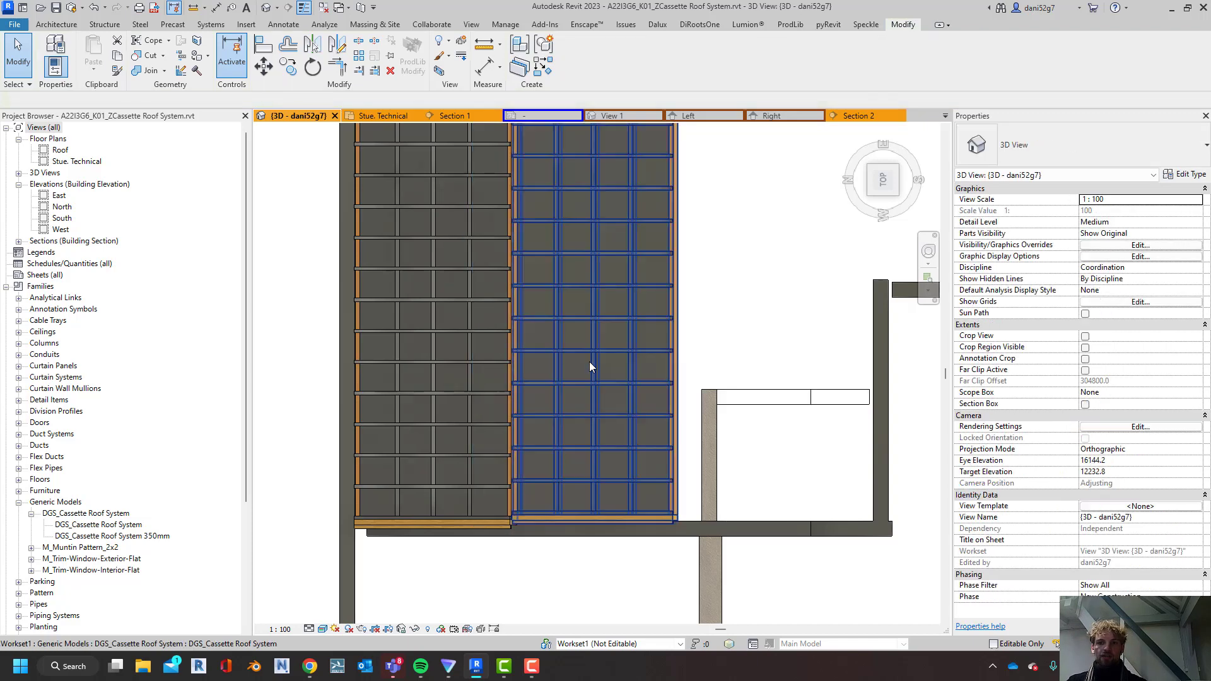
scroll(589, 361, down, 2)
shift+middle_drag(615, 370, 579, 289)
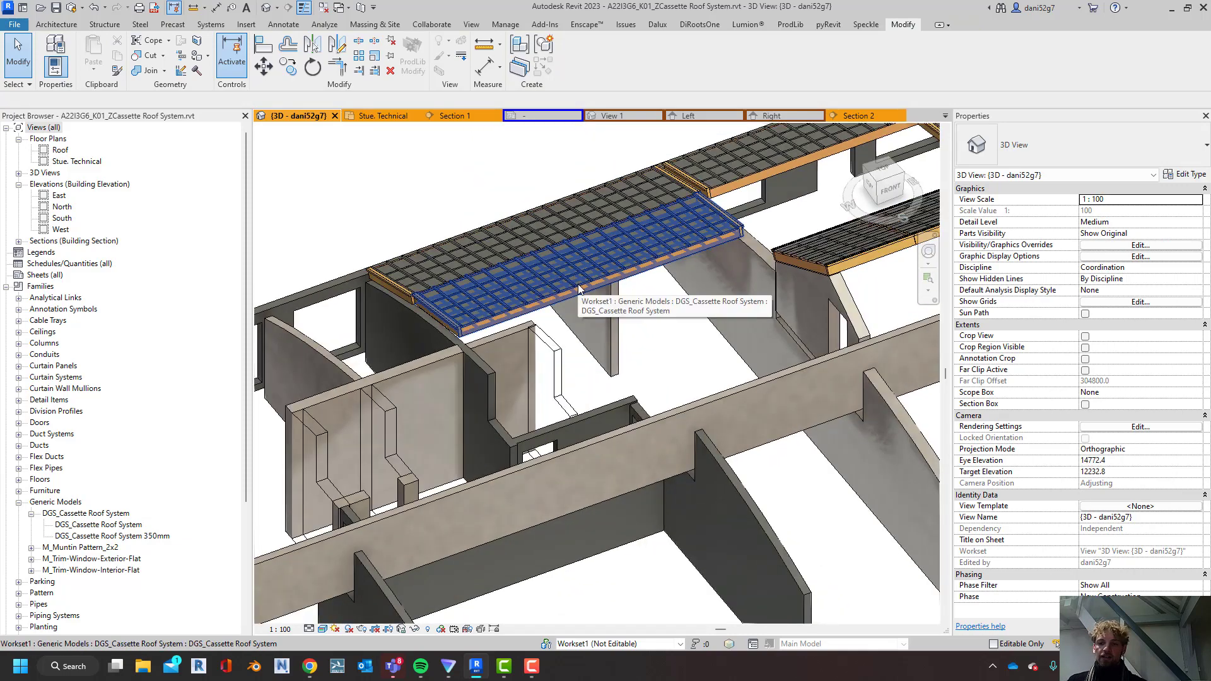
shift+middle_drag(572, 218, 725, 214)
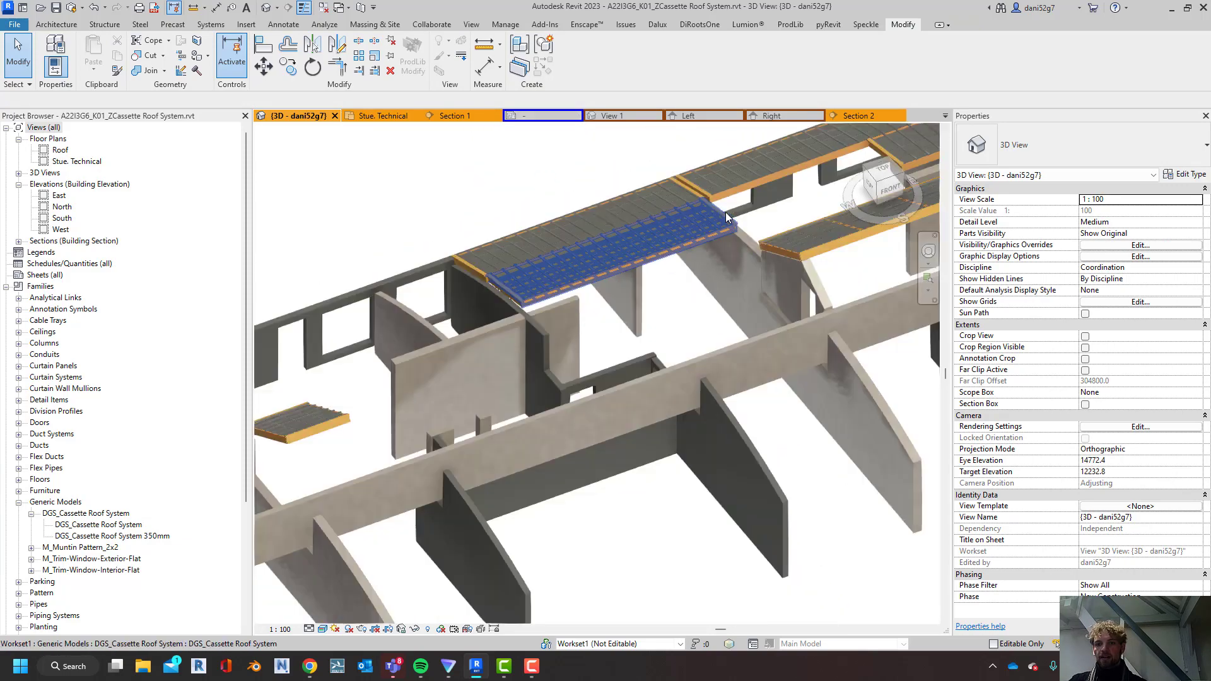